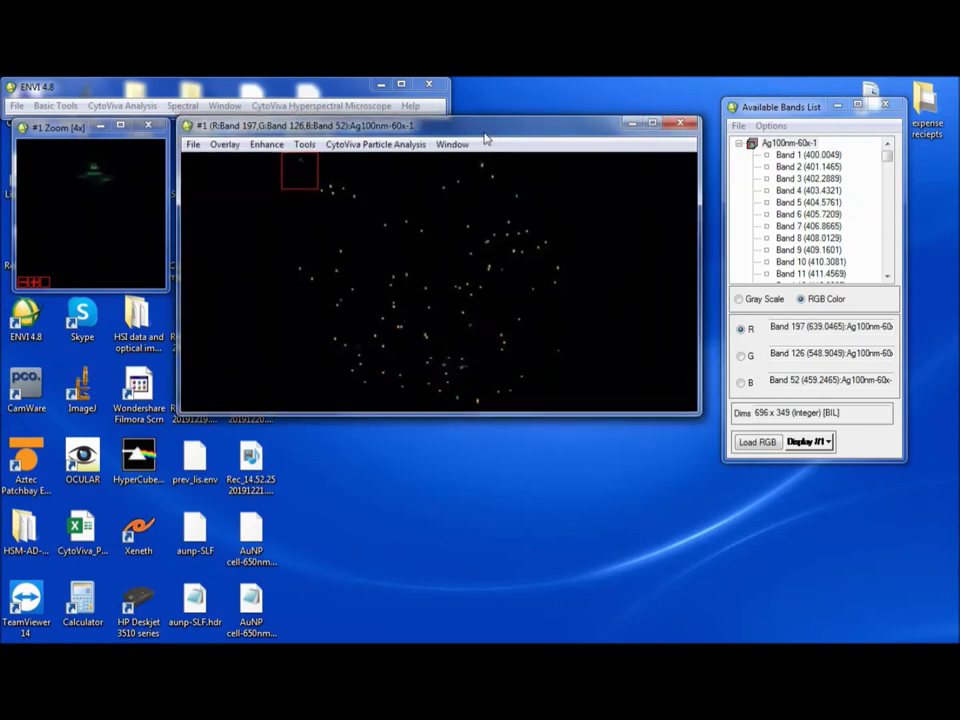
# - Open the CytoViva Particle Analysis menu on display #1 to show the Particle Filter and Restore options
pyautogui.moveTo(486, 120); pyautogui.dragTo(493, 137)
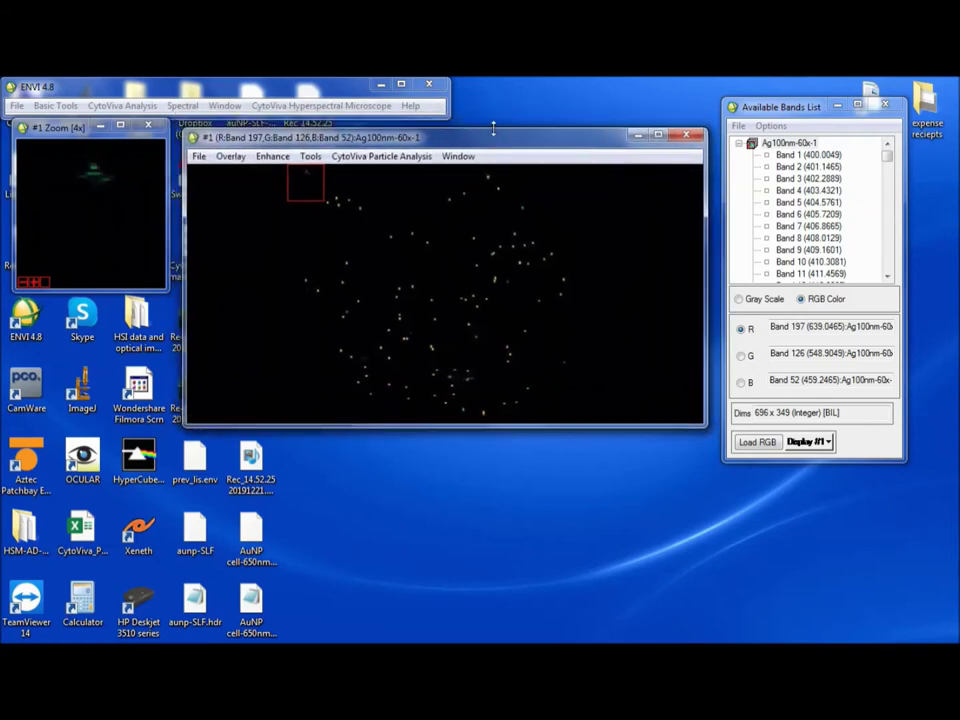
pyautogui.click(385, 157)
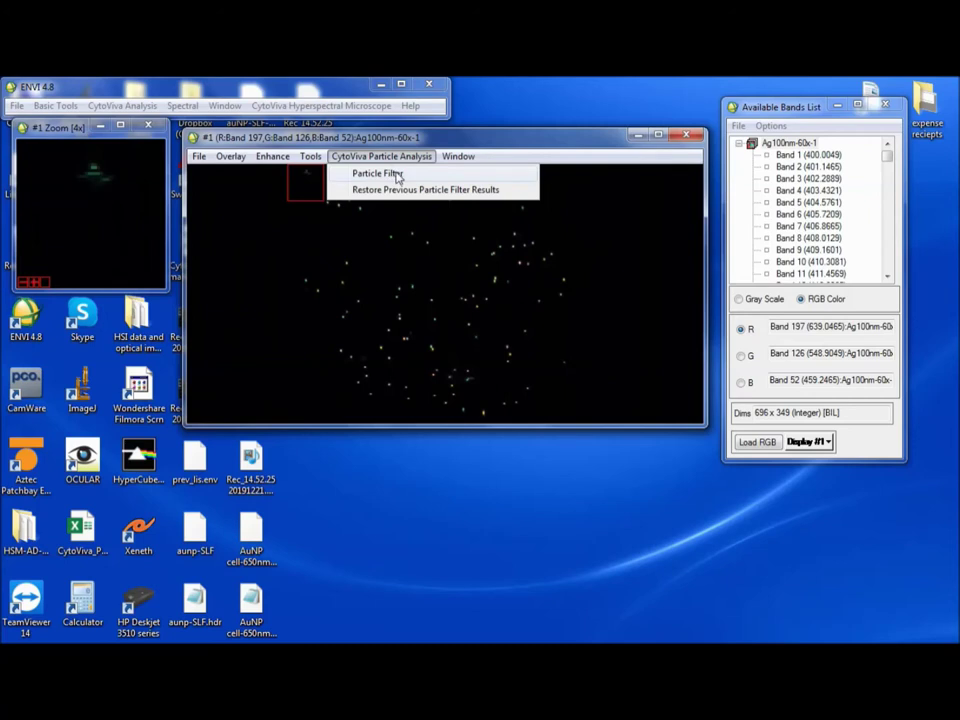
pyautogui.moveTo(458, 156)
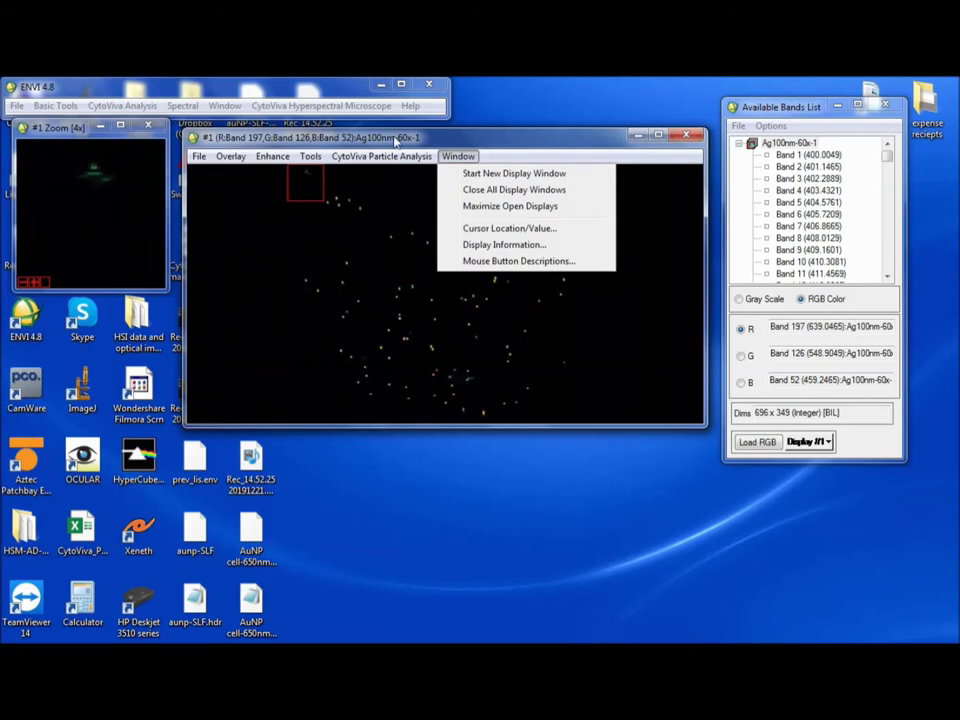
pyautogui.moveTo(403, 156)
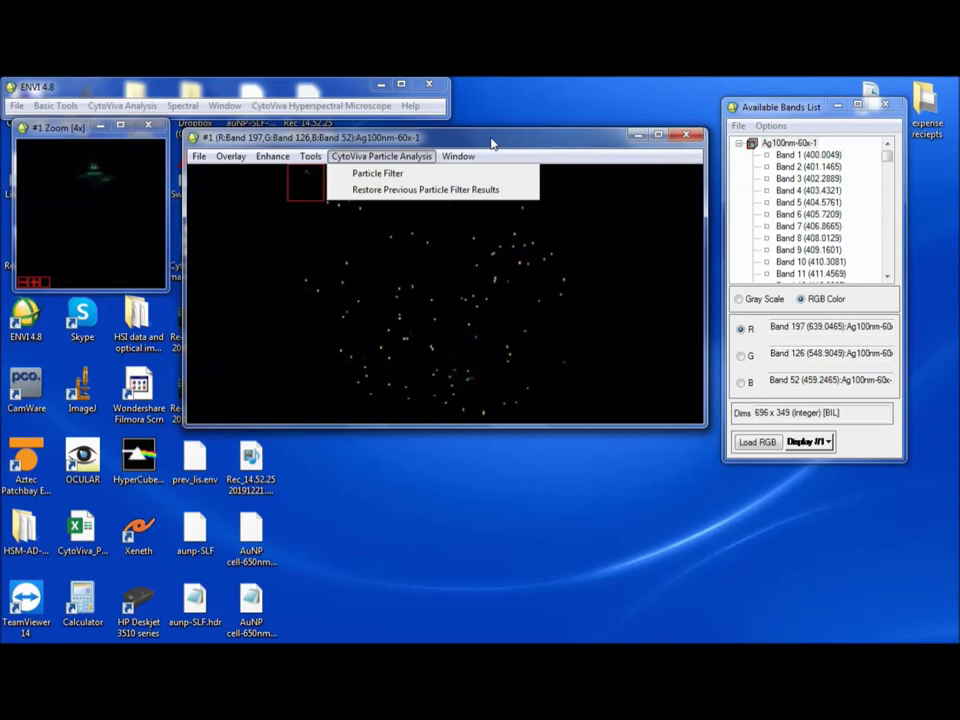
pyautogui.click(559, 142)
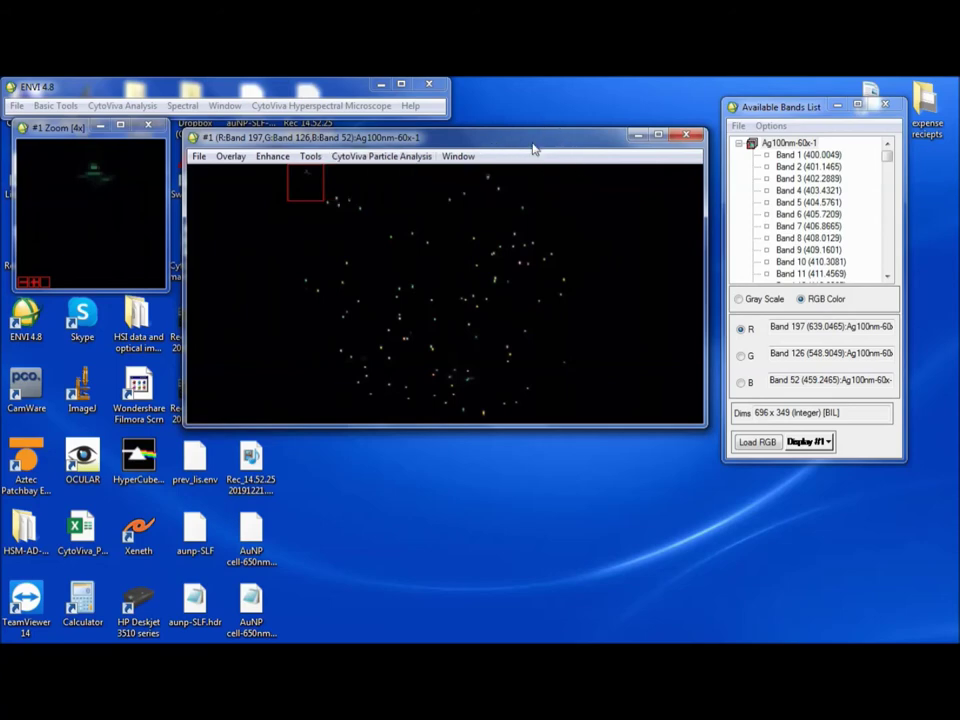
pyautogui.moveTo(529, 148); pyautogui.dragTo(525, 143)
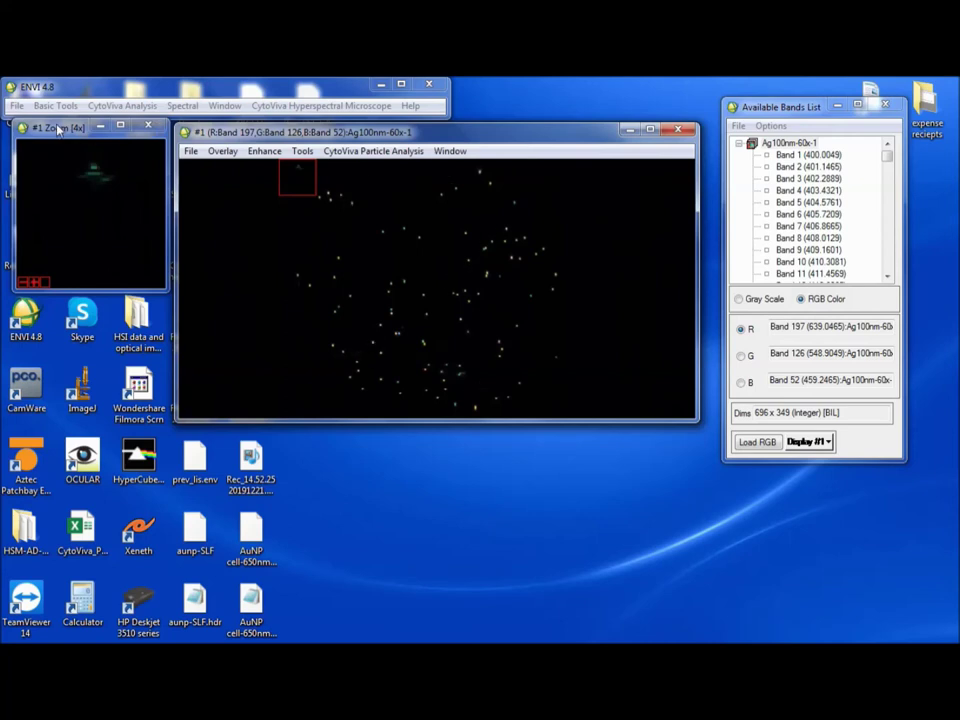
pyautogui.moveTo(75, 127); pyautogui.dragTo(71, 134)
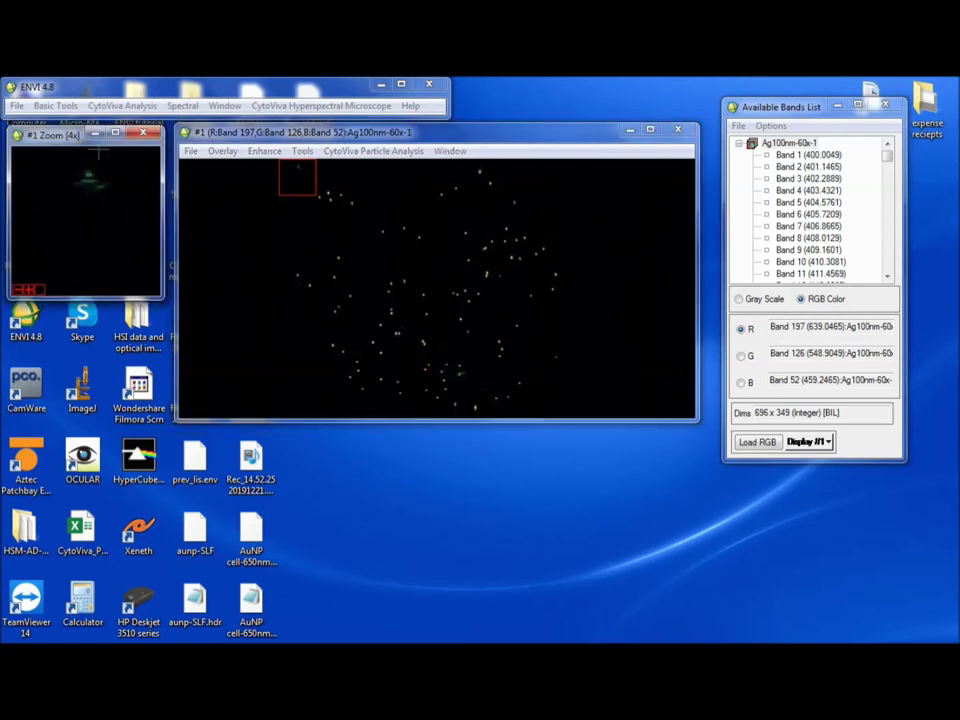
pyautogui.click(386, 152)
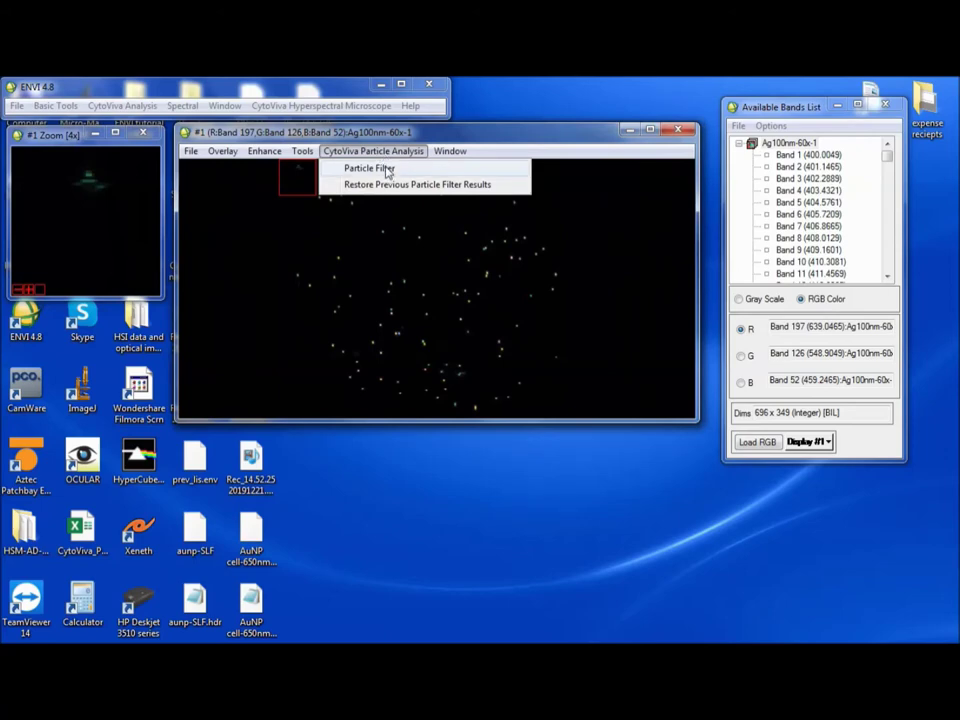
# - Open Particle Filter Params, move it aside, choose Max background filtering, and select the 400 size threshold
pyautogui.click(388, 172)
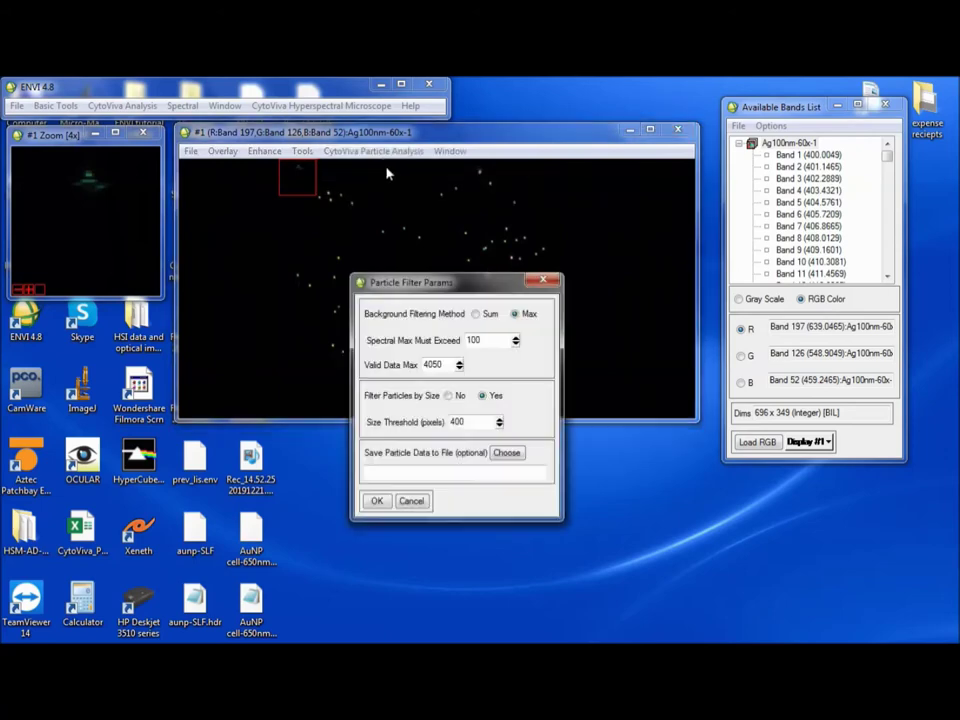
pyautogui.moveTo(482, 285); pyautogui.dragTo(591, 152)
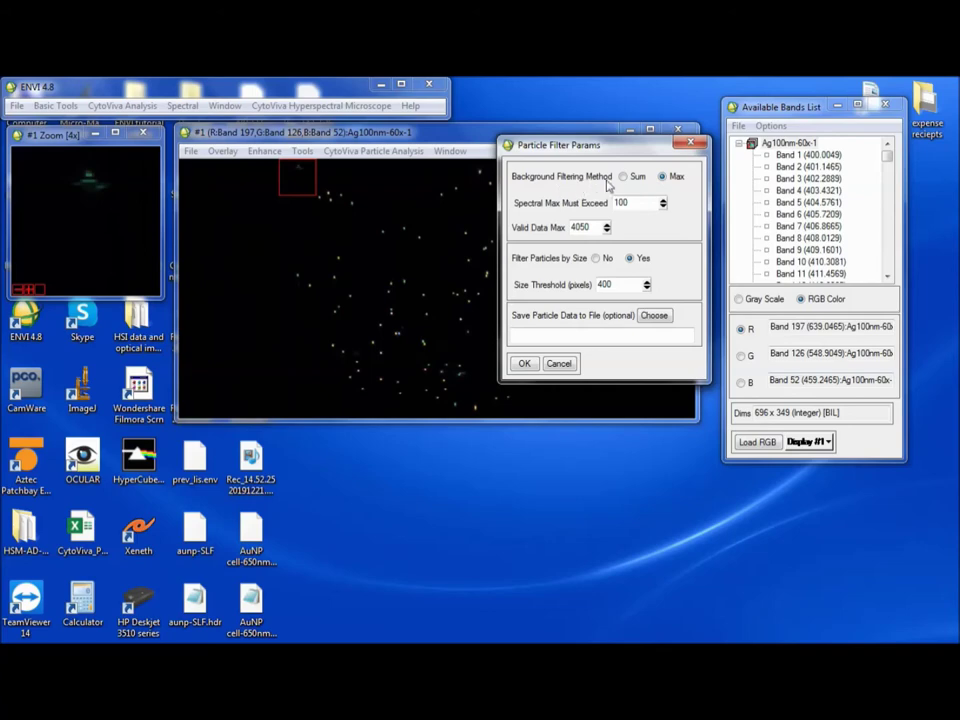
pyautogui.click(663, 176)
pyautogui.moveTo(560, 142); pyautogui.dragTo(591, 149)
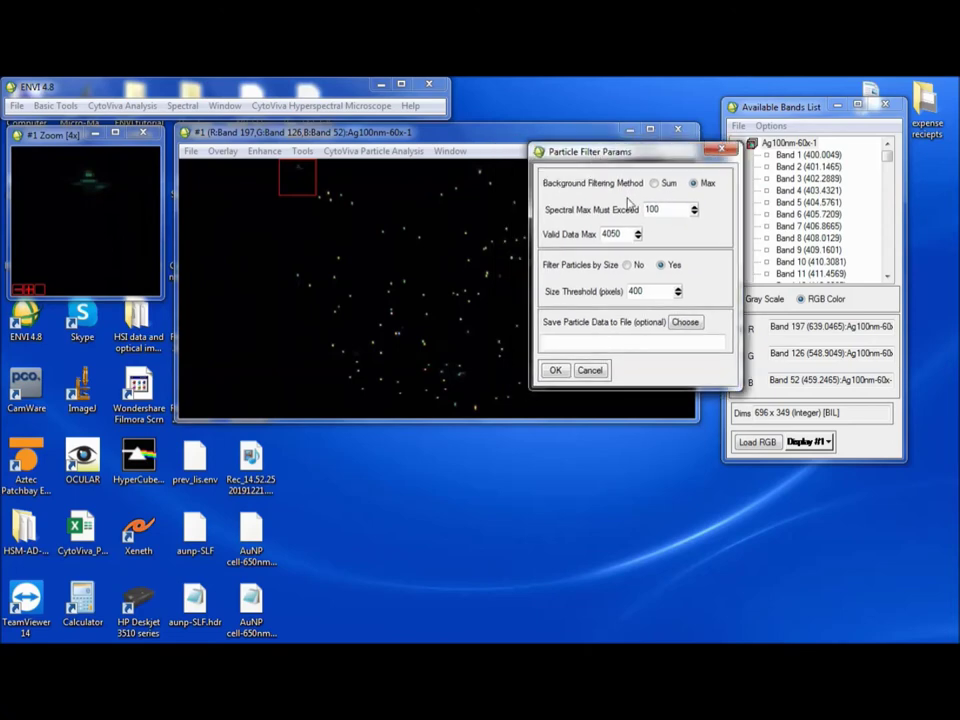
pyautogui.doubleClick(651, 291)
# - Change the size threshold to 50 pixels and close the Particle Filter Params dialog
pyautogui.write('50')
pyautogui.click(721, 149)
# - Open the Z Profile (Spectrum) plot and sample a particle's spectrum in the zoom view
pyautogui.rightClick(346, 264)
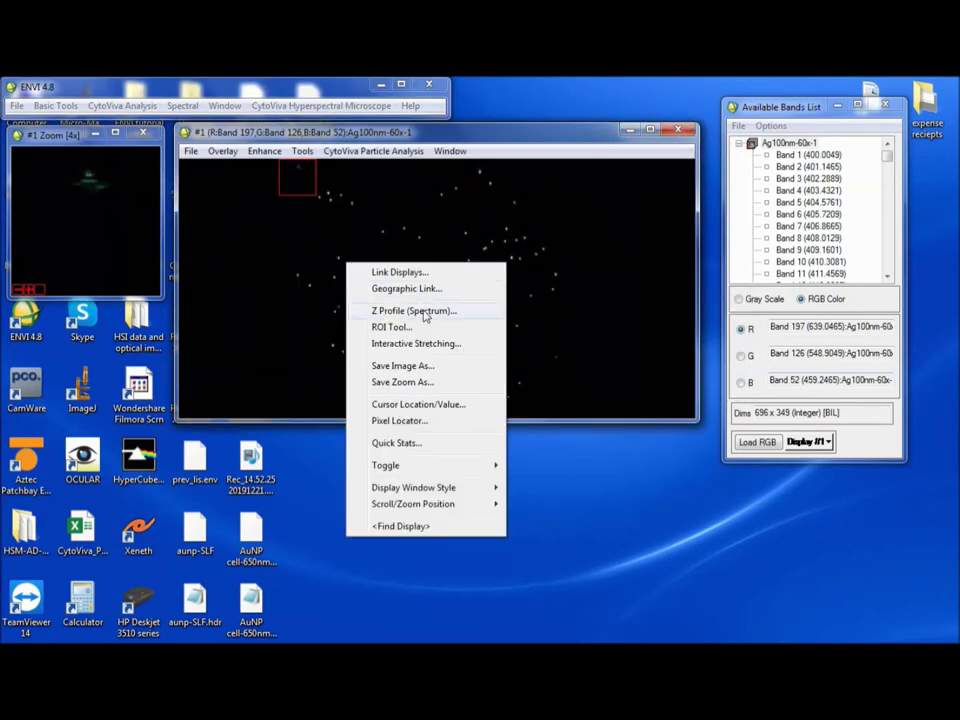
pyautogui.click(425, 316)
pyautogui.moveTo(486, 291); pyautogui.dragTo(625, 412)
pyautogui.moveTo(315, 190); pyautogui.dragTo(558, 357)
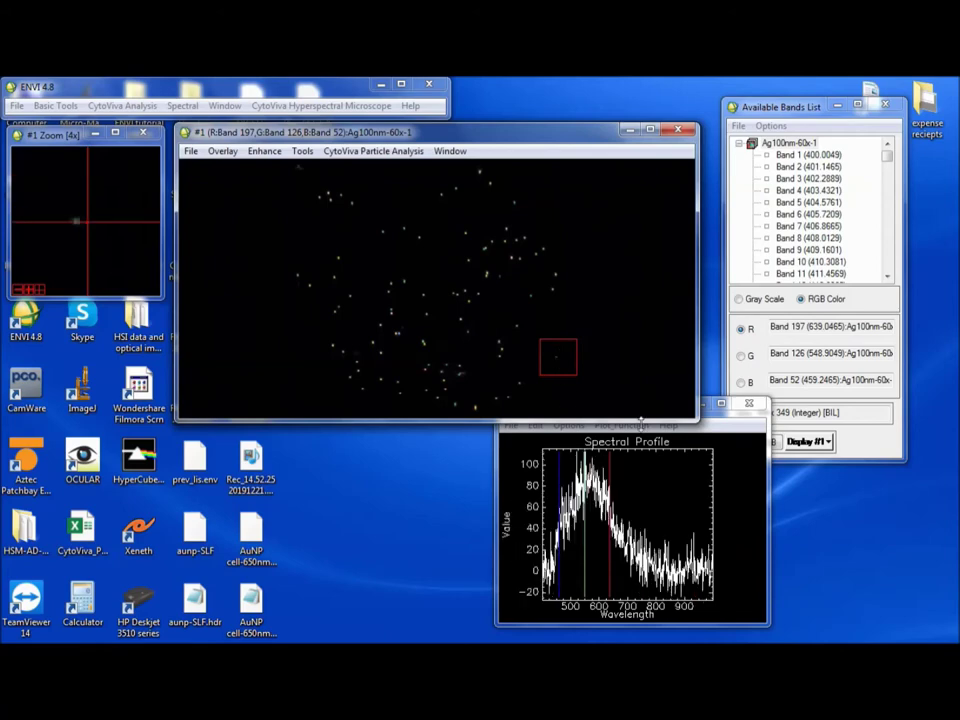
pyautogui.click(86, 224)
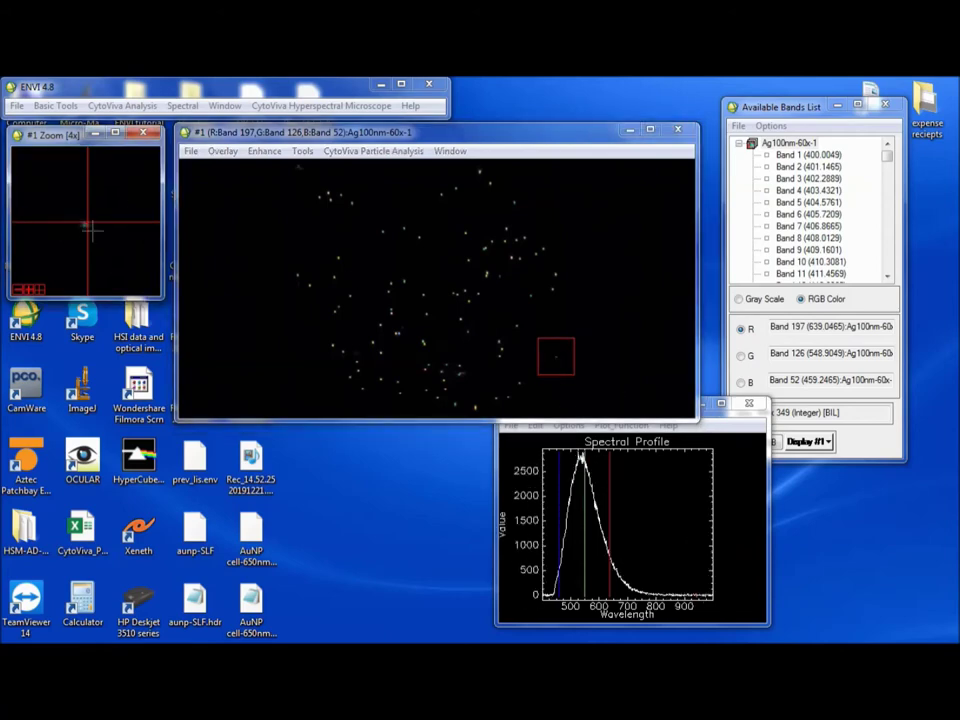
pyautogui.click(87, 222)
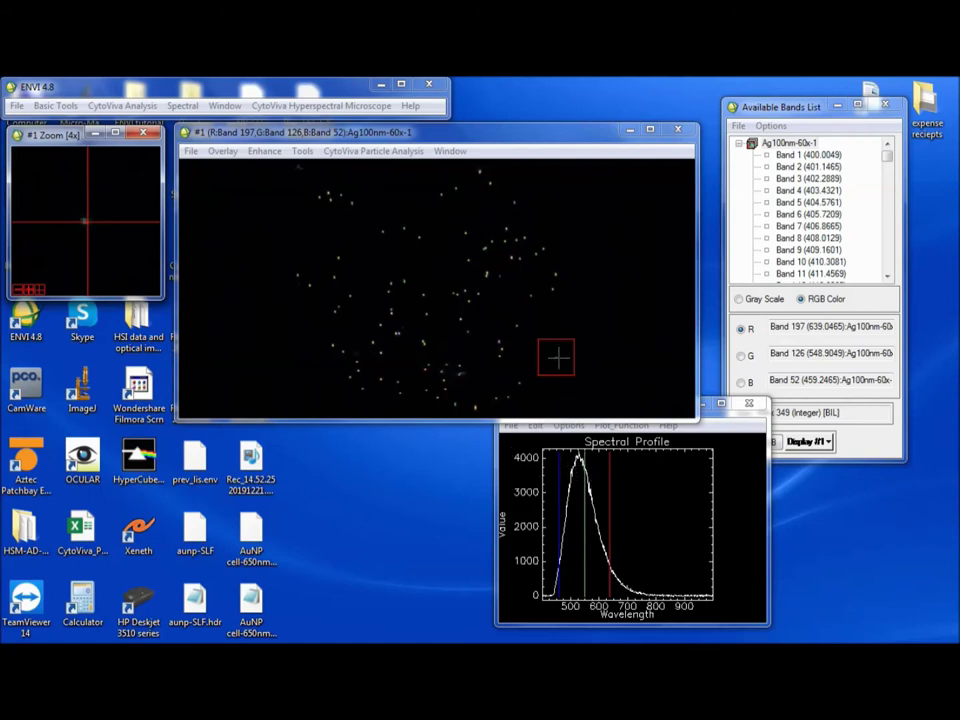
# - Inspect particles left of centre and in the lower-middle image, settling on the brightest pixel
pyautogui.moveTo(556, 357); pyautogui.dragTo(510, 257)
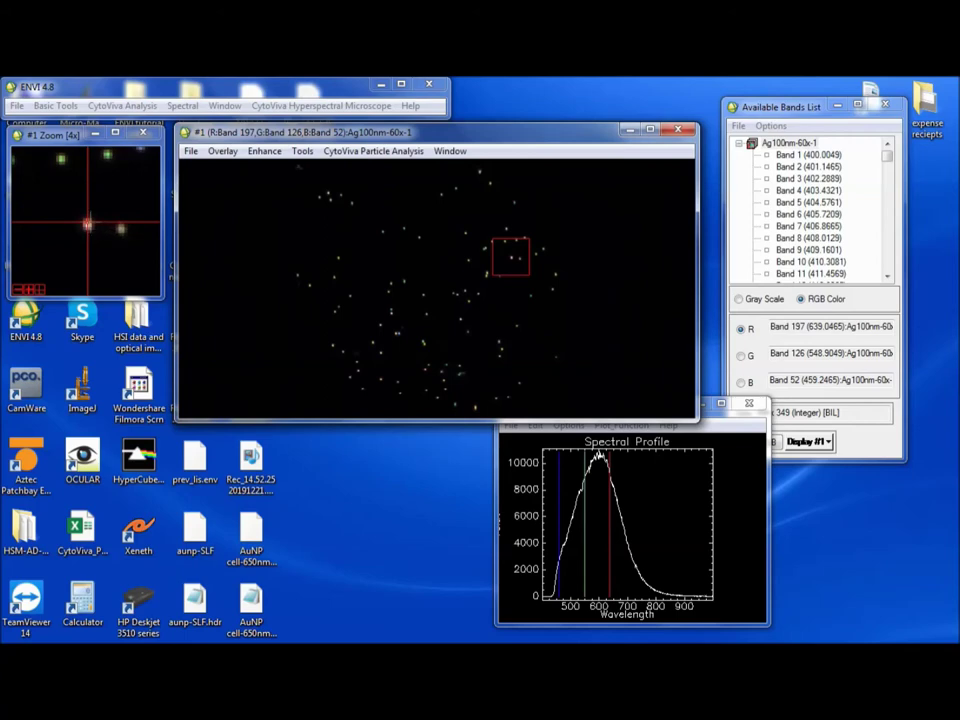
pyautogui.click(405, 281)
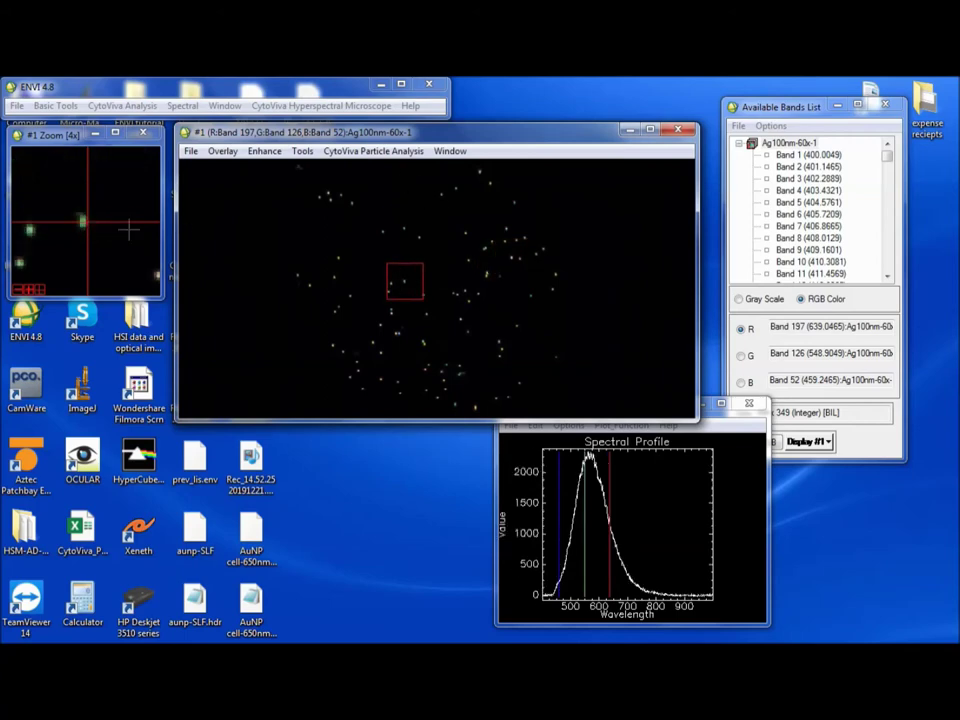
pyautogui.click(82, 220)
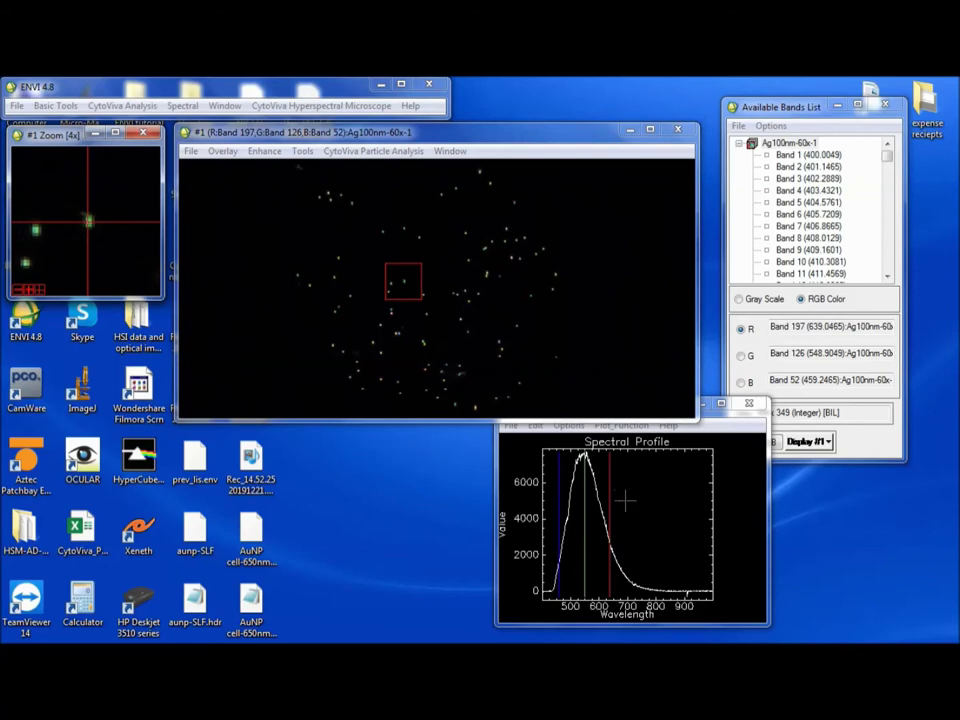
pyautogui.click(396, 334)
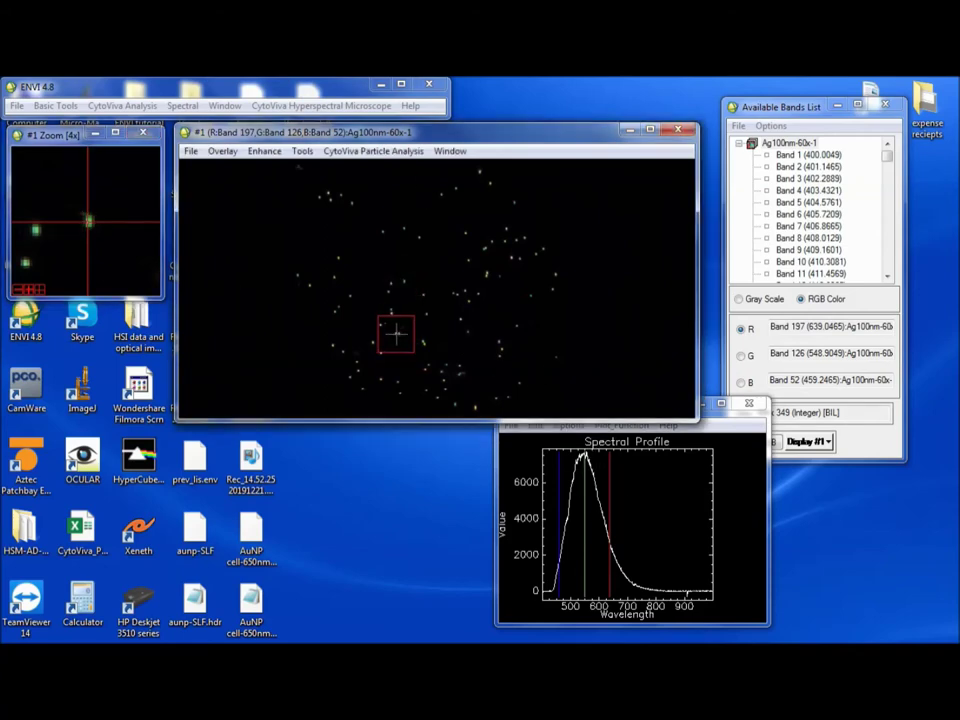
pyautogui.click(95, 221)
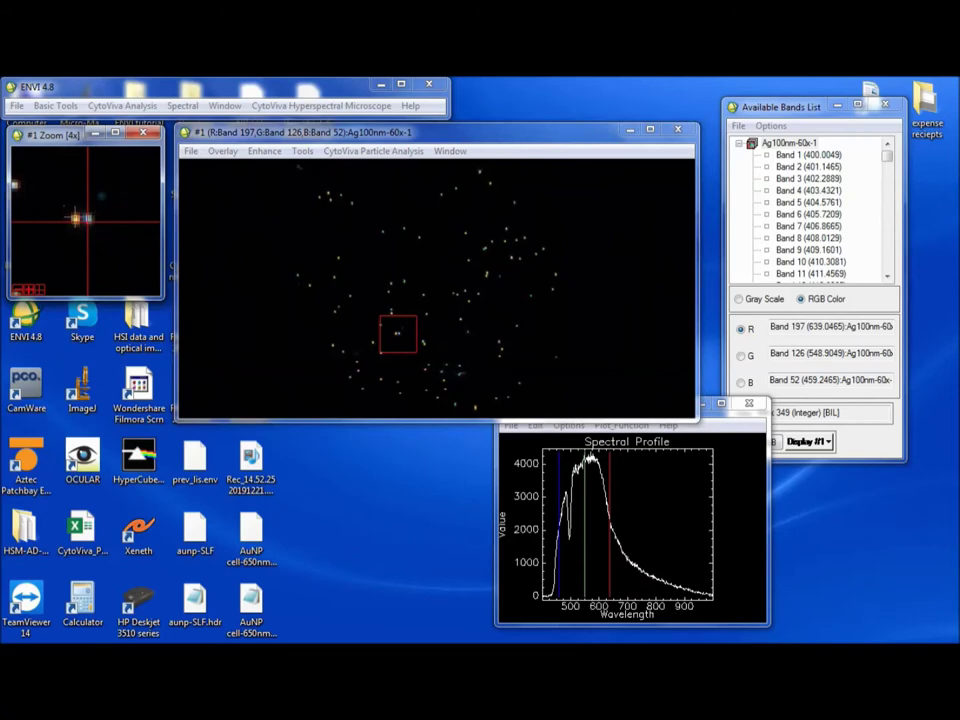
pyautogui.click(76, 221)
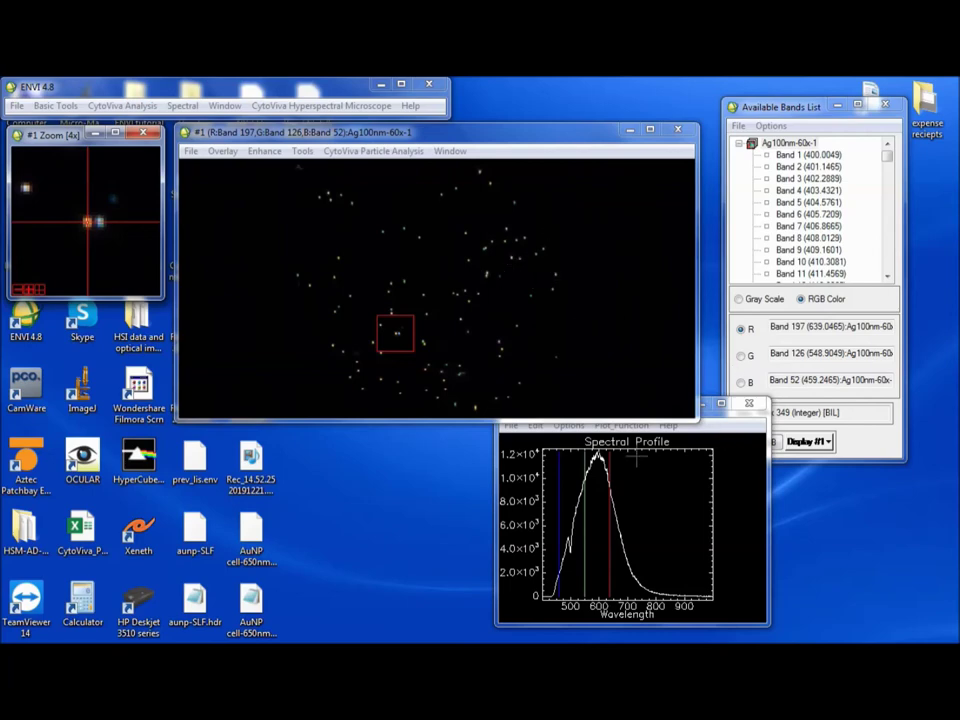
pyautogui.moveTo(706, 404); pyautogui.dragTo(602, 428)
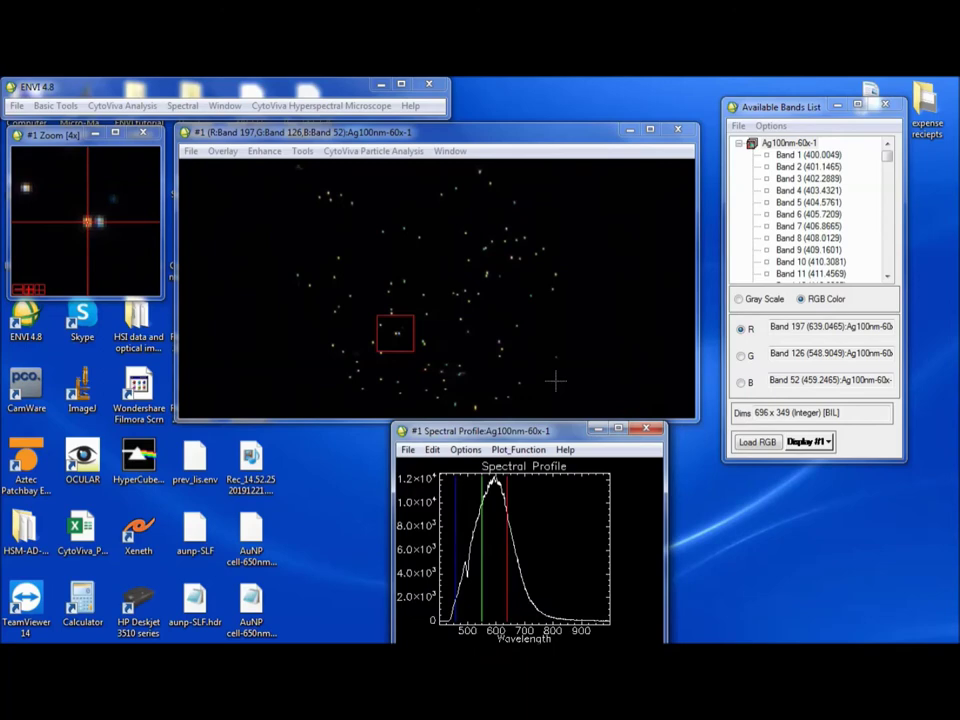
pyautogui.click(395, 151)
pyautogui.moveTo(370, 131); pyautogui.dragTo(392, 134)
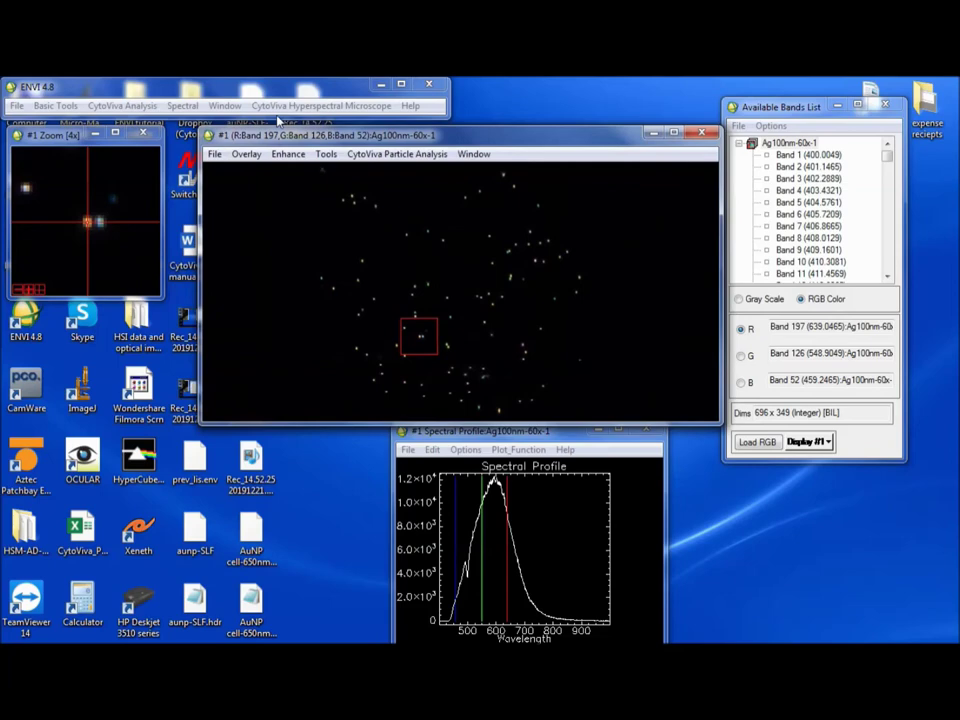
pyautogui.click(140, 106)
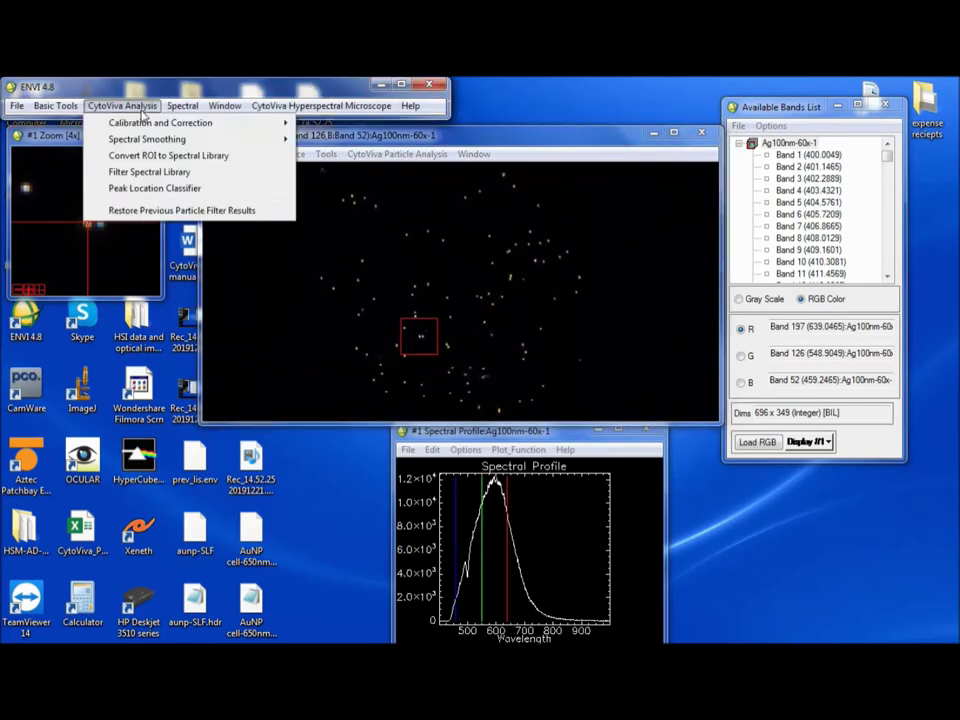
pyautogui.click(140, 89)
pyautogui.moveTo(220, 130); pyautogui.dragTo(204, 130)
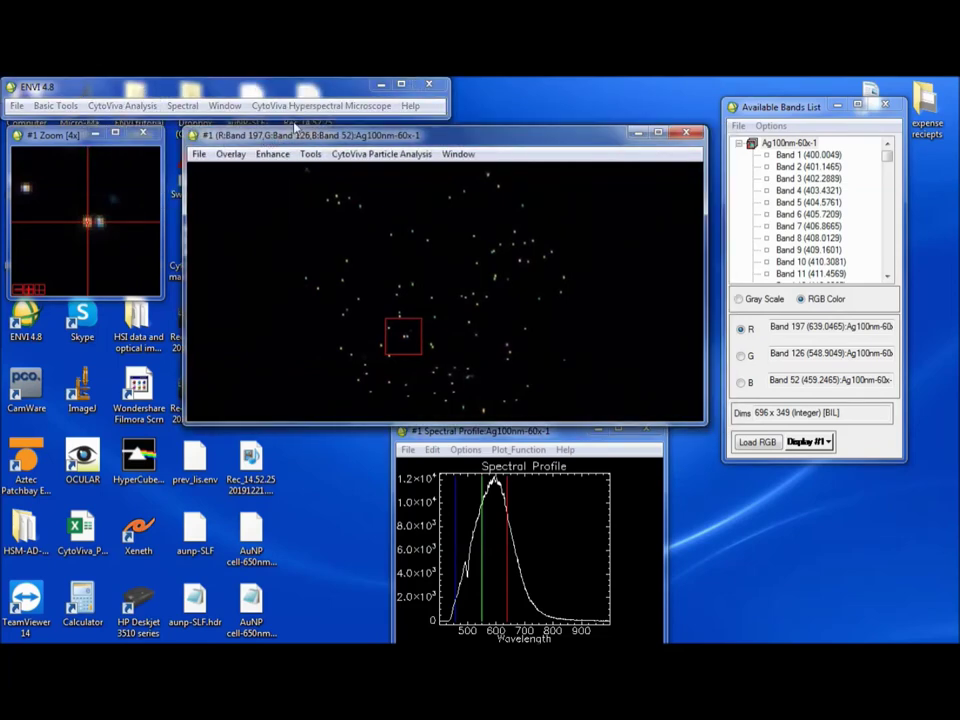
pyautogui.click(150, 106)
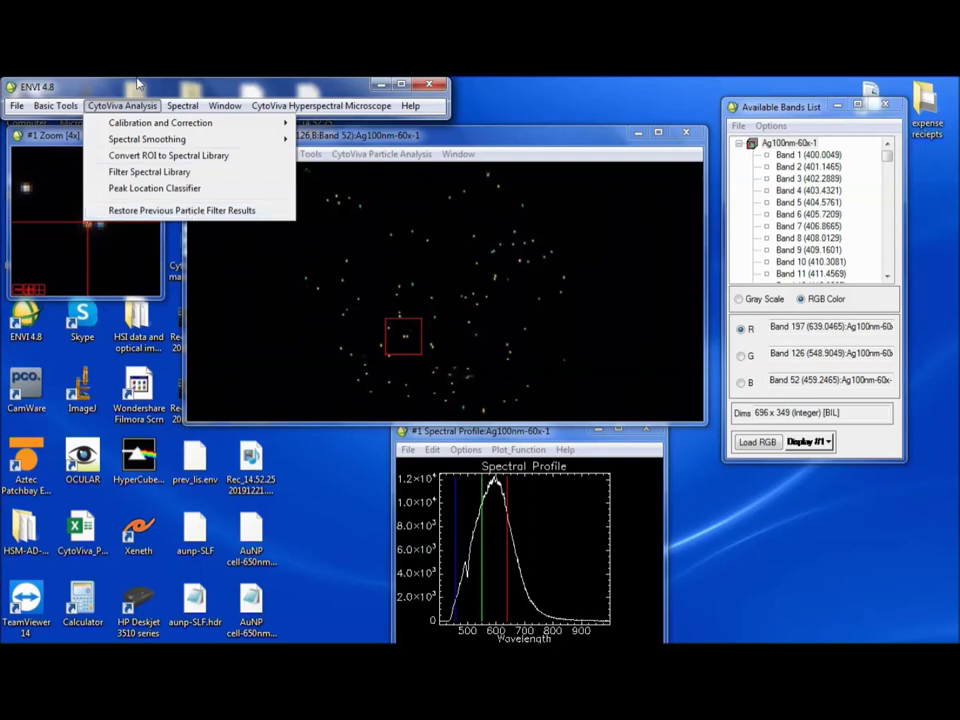
pyautogui.click(404, 148)
pyautogui.click(404, 153)
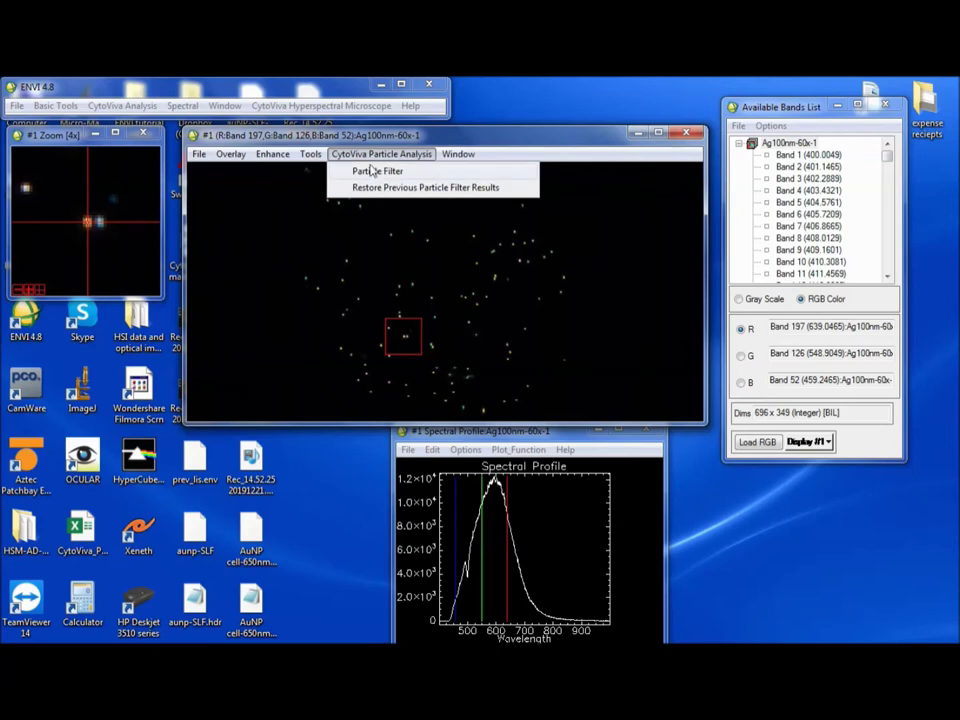
# - Run Particle Filter with Spectral Max 4000, Valid Data Max 16000 and a 20-pixel size threshold
pyautogui.click(390, 160)
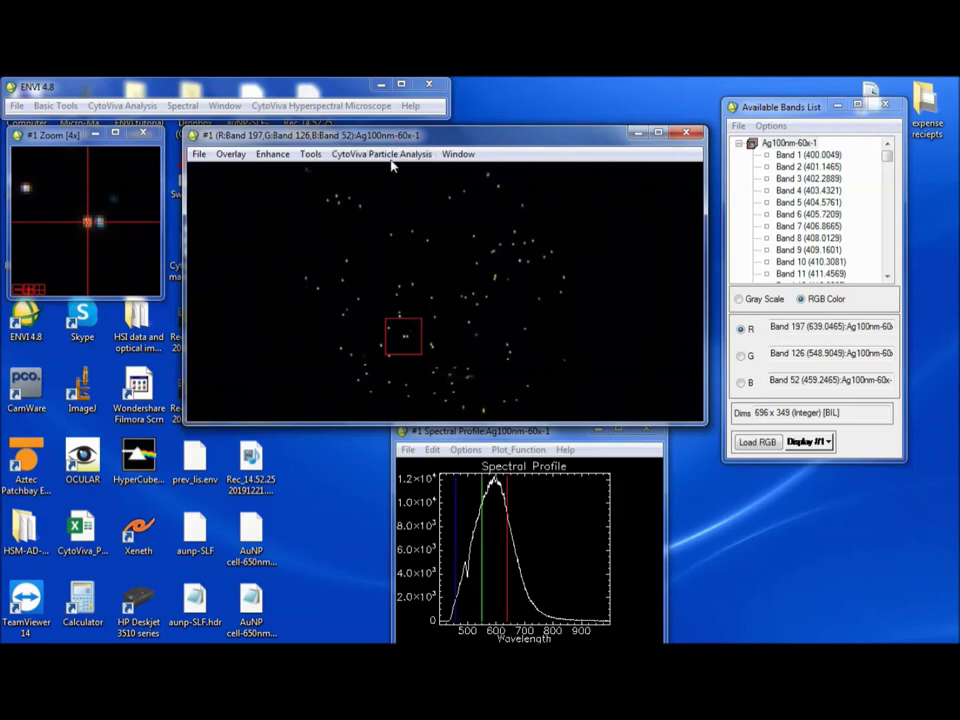
pyautogui.click(392, 160)
pyautogui.click(380, 171)
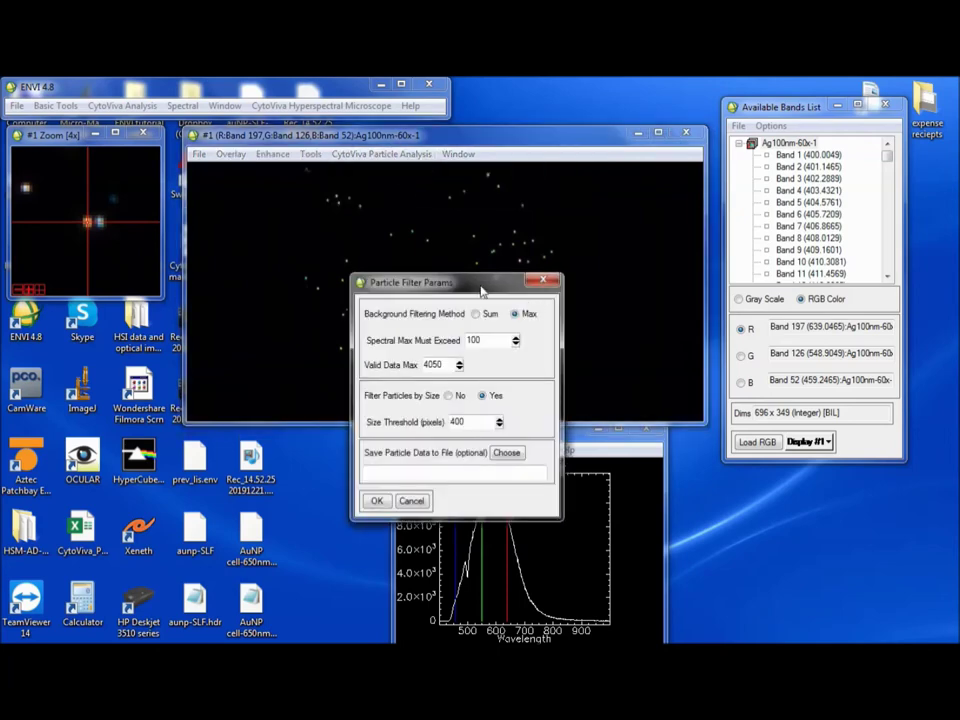
pyautogui.moveTo(470, 340); pyautogui.dragTo(725, 140)
pyautogui.moveTo(757, 198); pyautogui.dragTo(690, 197)
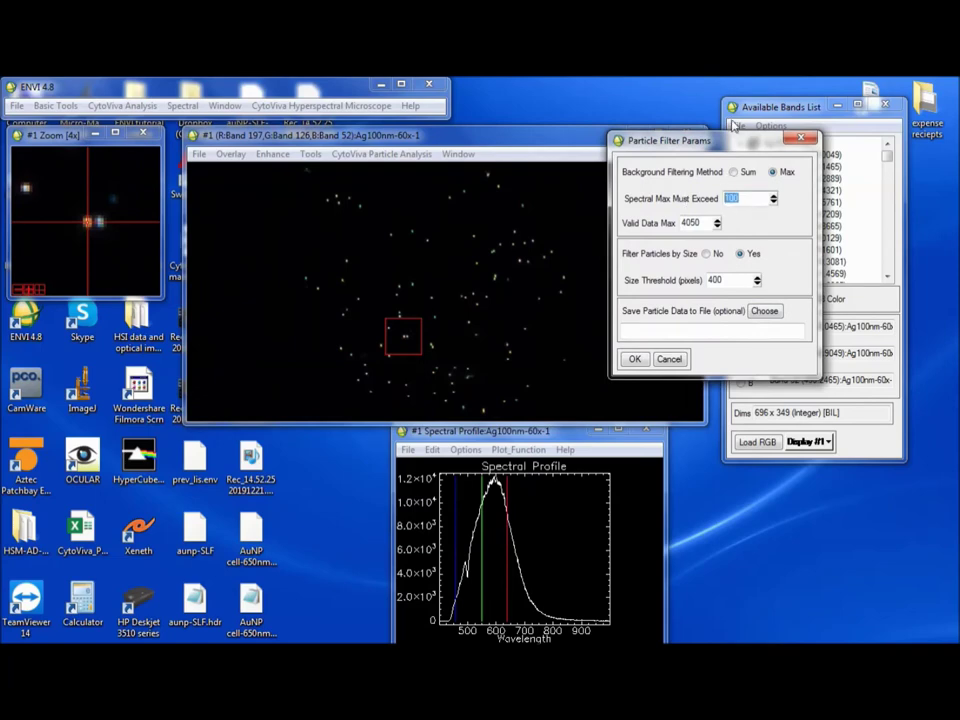
pyautogui.write('4000')
pyautogui.moveTo(698, 223); pyautogui.dragTo(679, 228)
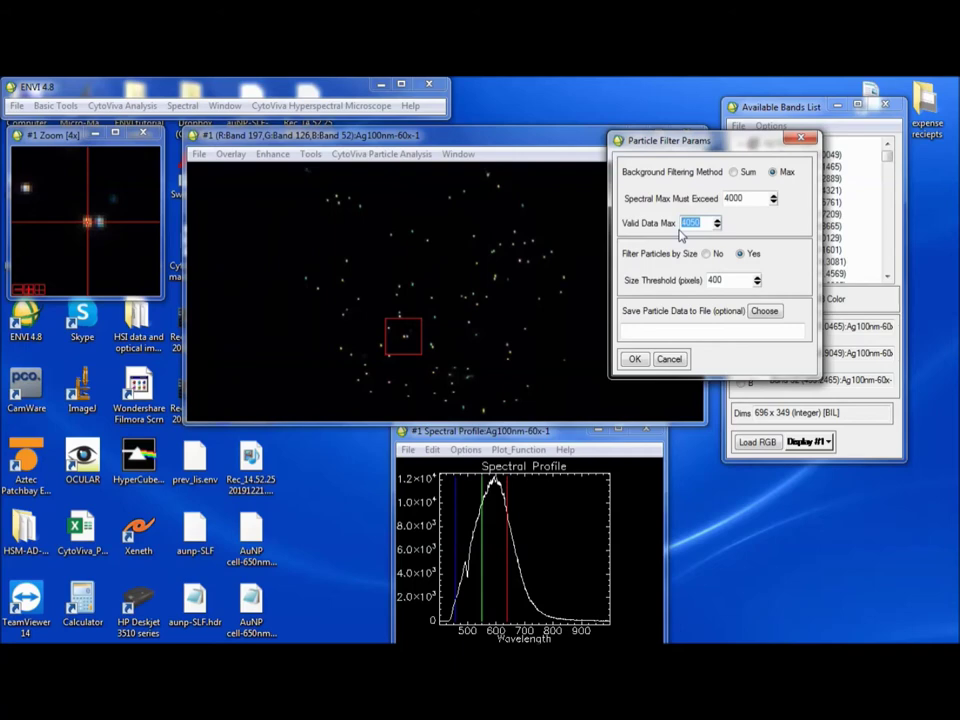
pyautogui.write('16000')
pyautogui.moveTo(727, 279); pyautogui.dragTo(683, 284)
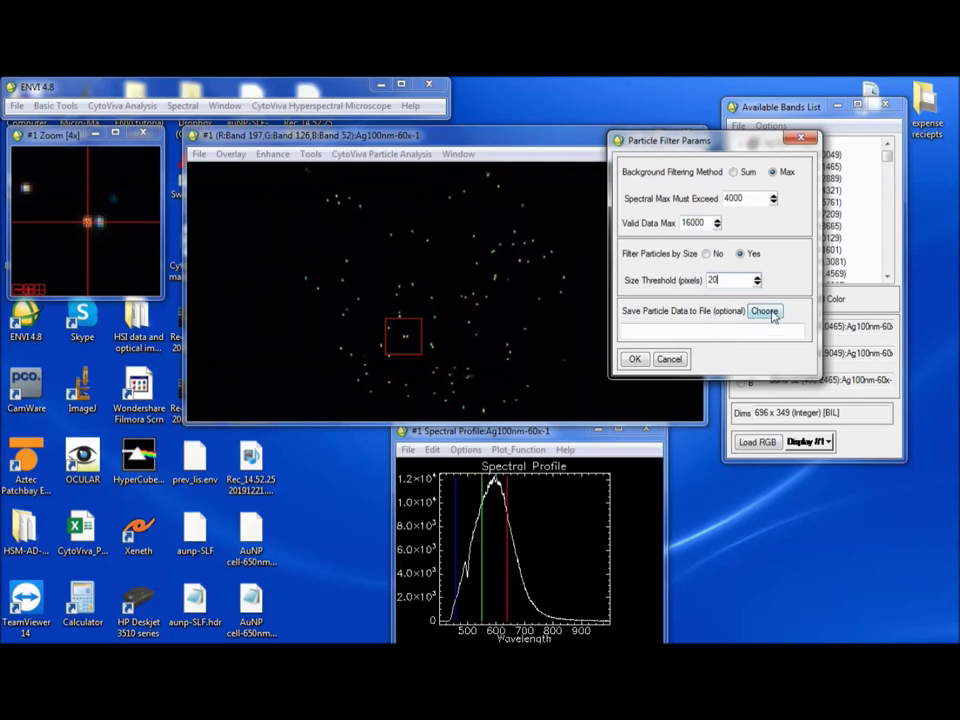
pyautogui.click(636, 360)
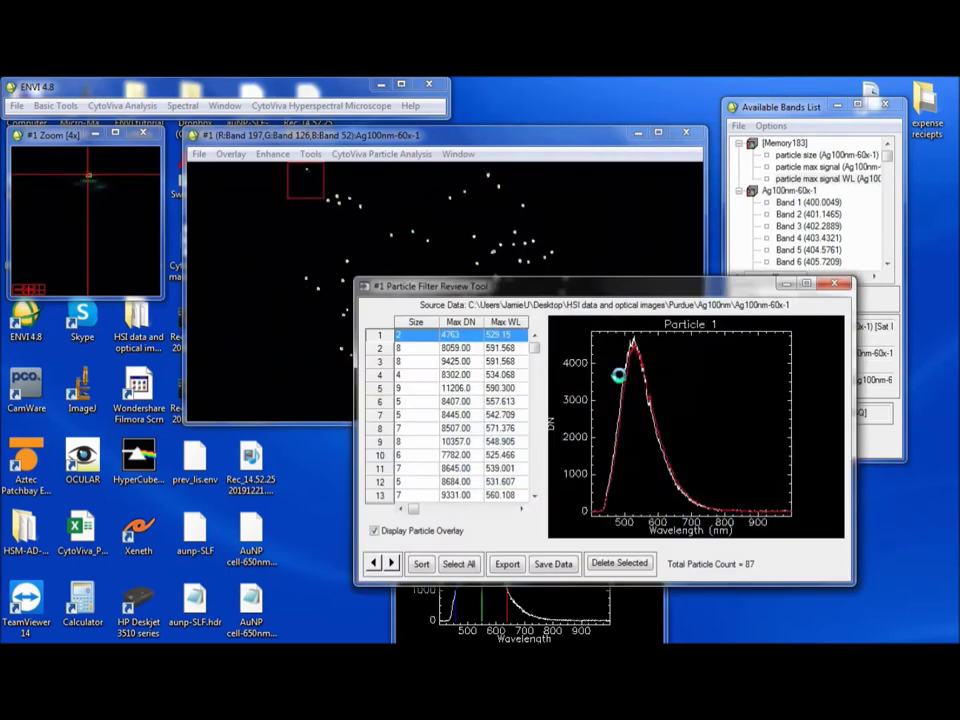
# - Drag the Particle Filter Review Tool down to uncover the filtered particle image
pyautogui.moveTo(564, 291); pyautogui.dragTo(588, 162)
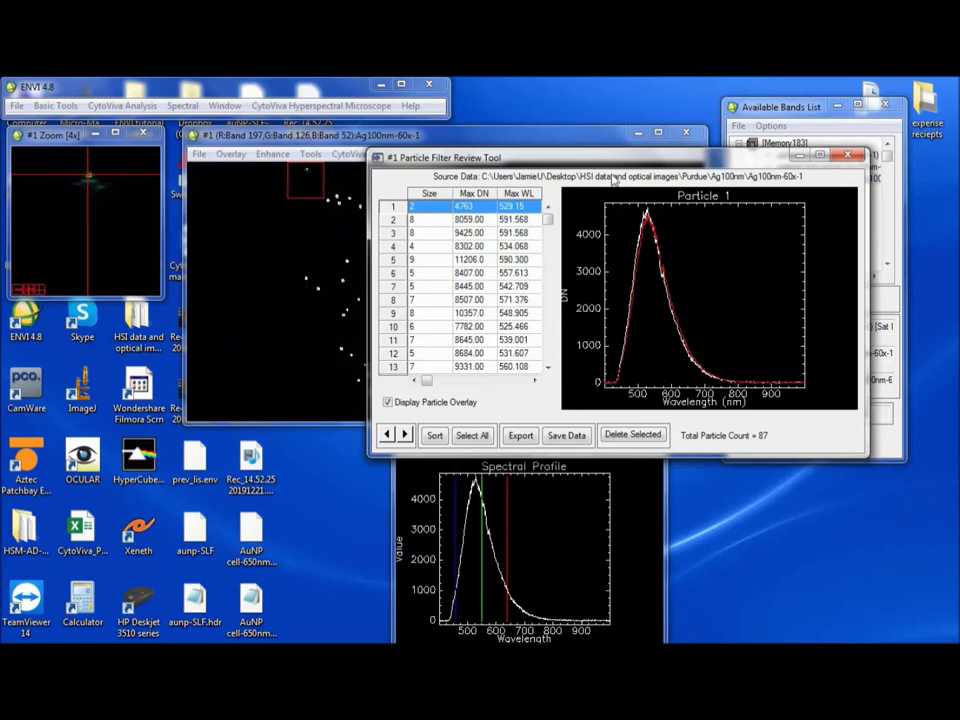
pyautogui.moveTo(607, 160); pyautogui.dragTo(603, 453)
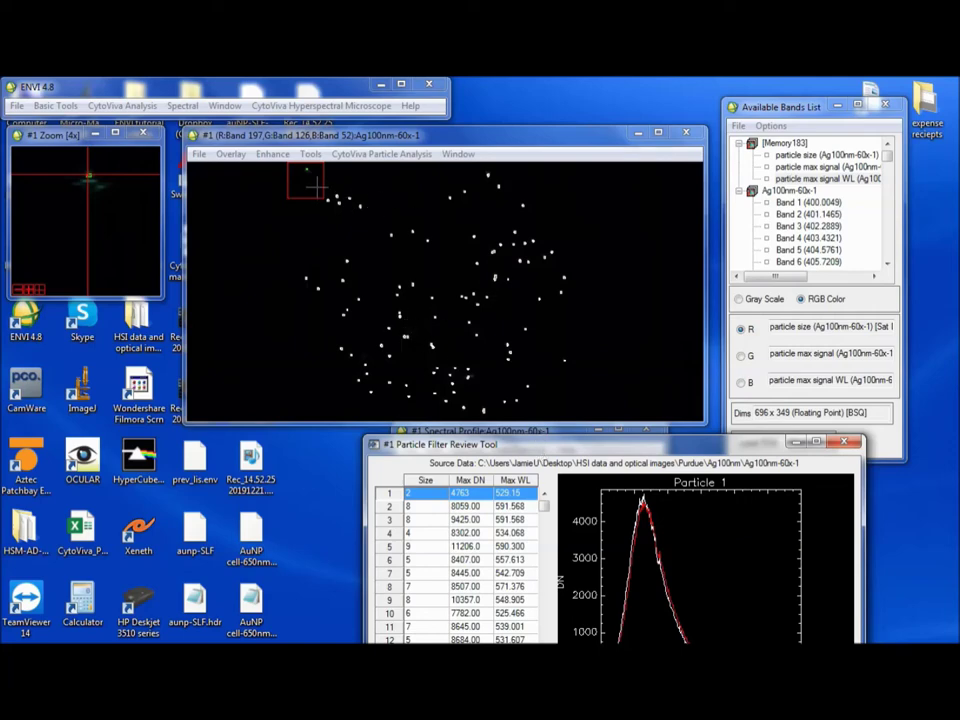
pyautogui.moveTo(316, 186); pyautogui.dragTo(506, 284)
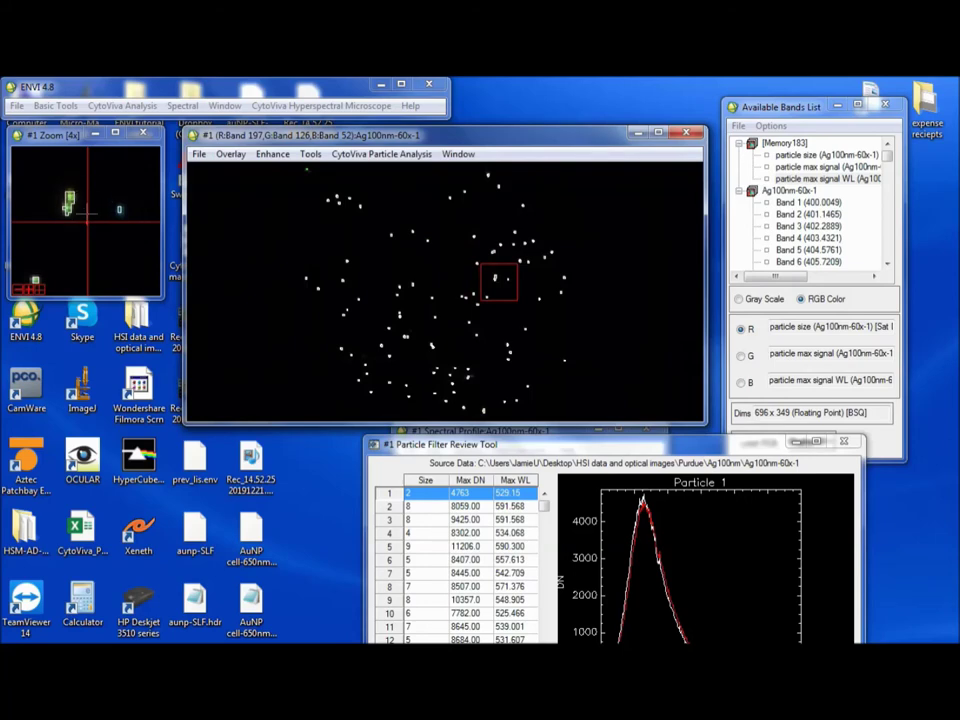
# - Zoom in on lower particle clusters, then move the Review Tool back to the upper right
pyautogui.moveTo(530, 305); pyautogui.dragTo(441, 341)
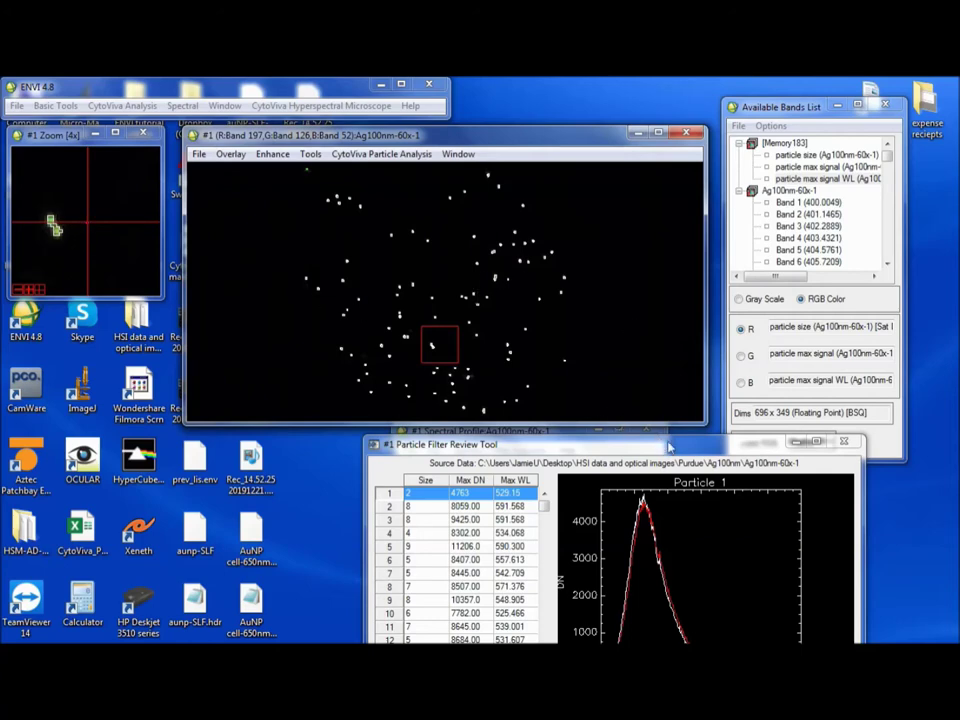
pyautogui.moveTo(669, 447); pyautogui.dragTo(659, 160)
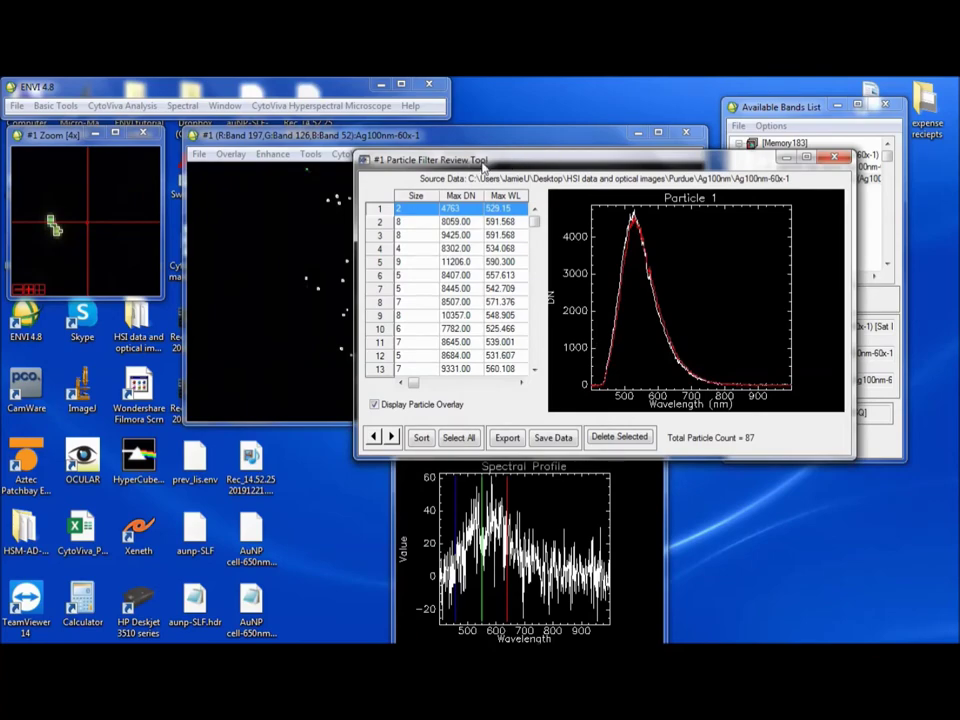
pyautogui.moveTo(484, 163); pyautogui.dragTo(600, 149)
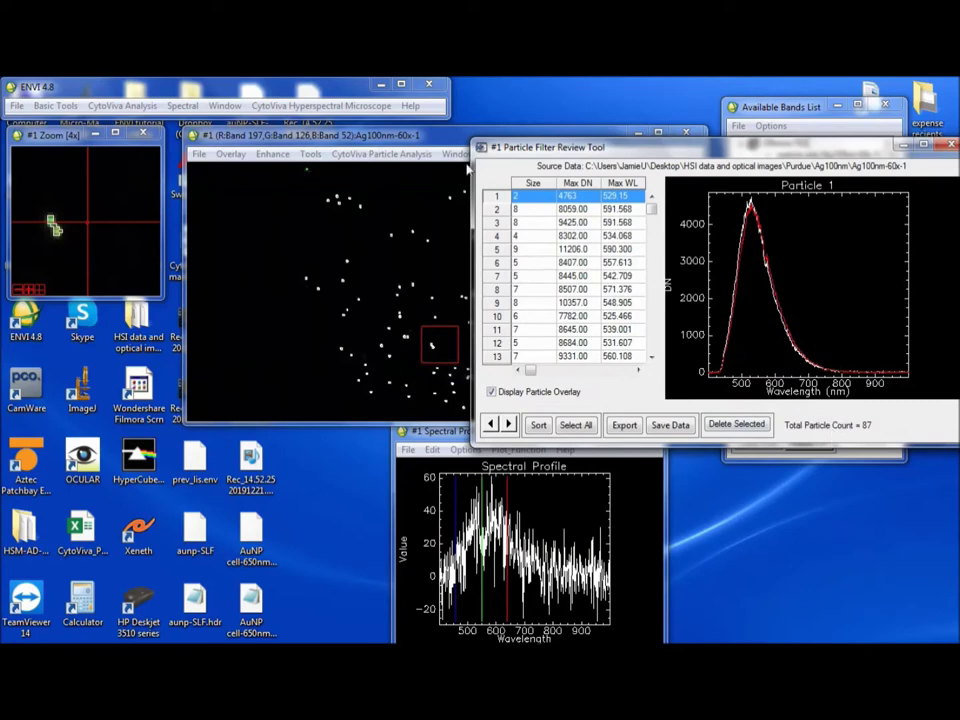
pyautogui.moveTo(505, 152); pyautogui.dragTo(571, 167)
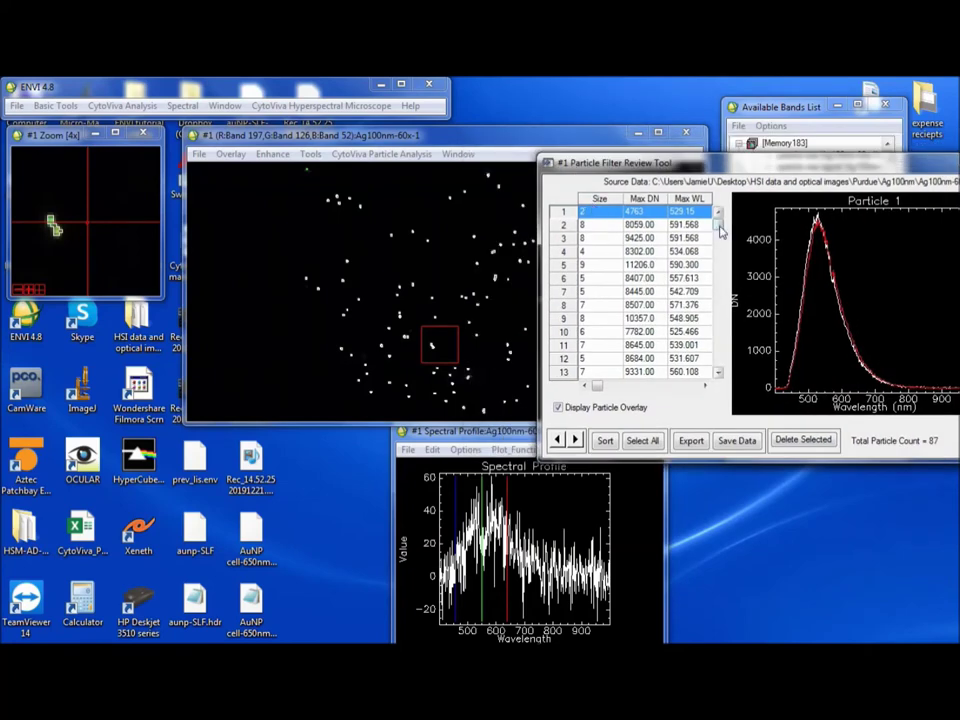
pyautogui.moveTo(722, 240); pyautogui.dragTo(732, 374)
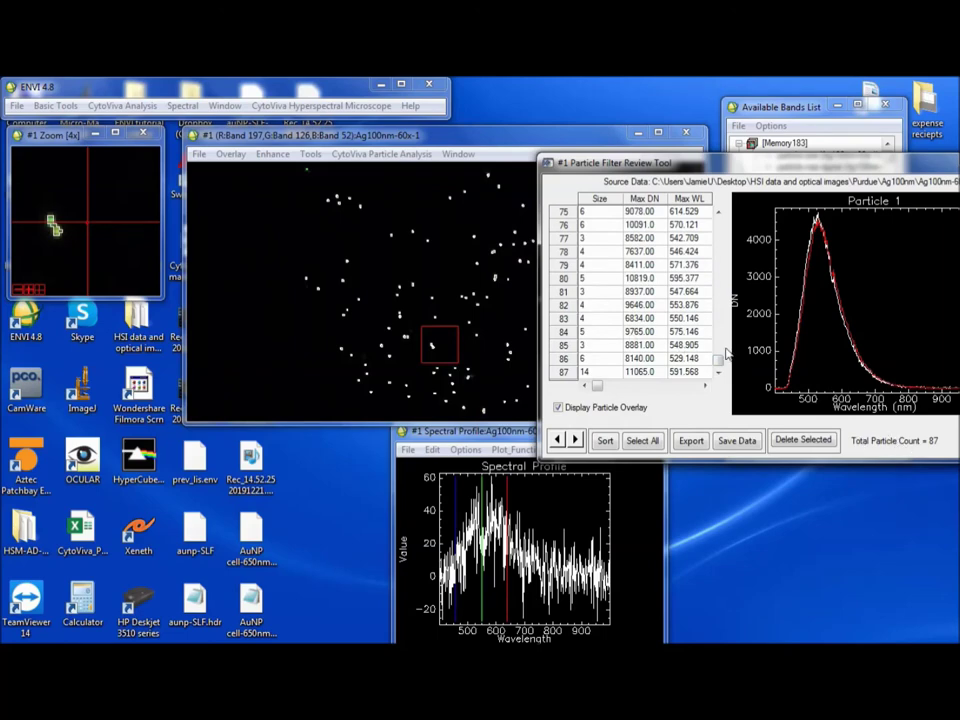
pyautogui.scroll(20, 600, 280)
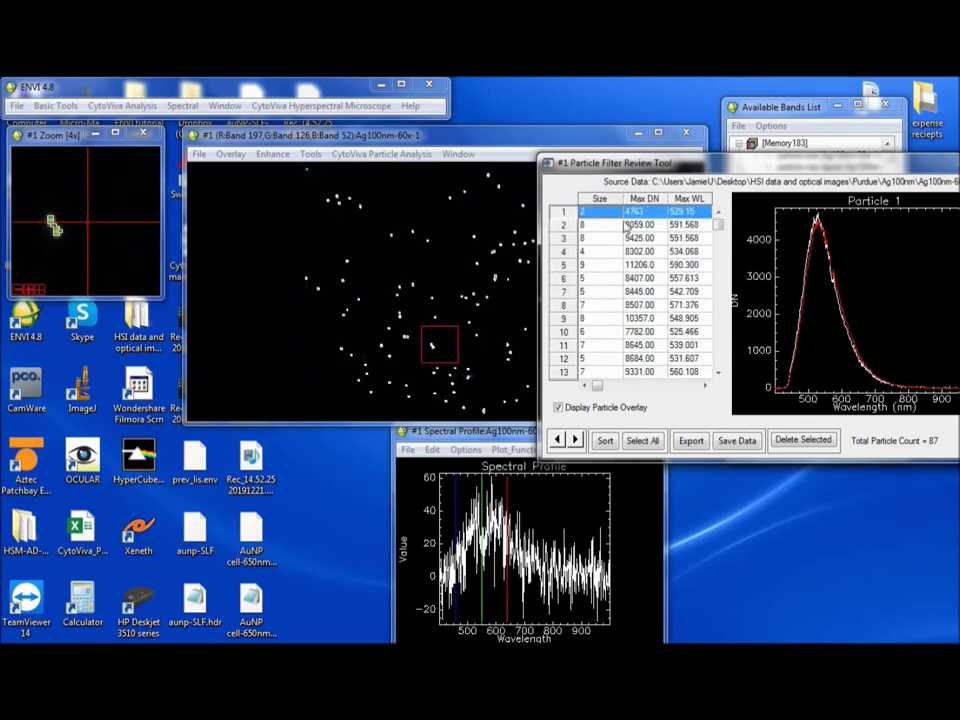
pyautogui.scroll(-20, 636, 280)
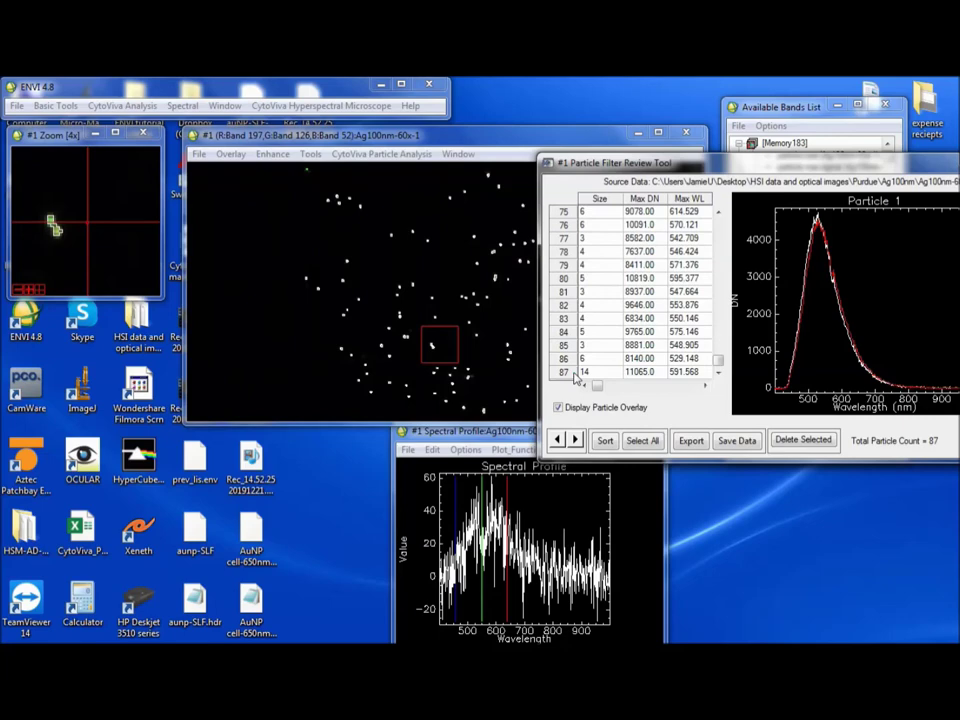
pyautogui.moveTo(600, 166); pyautogui.dragTo(261, 407)
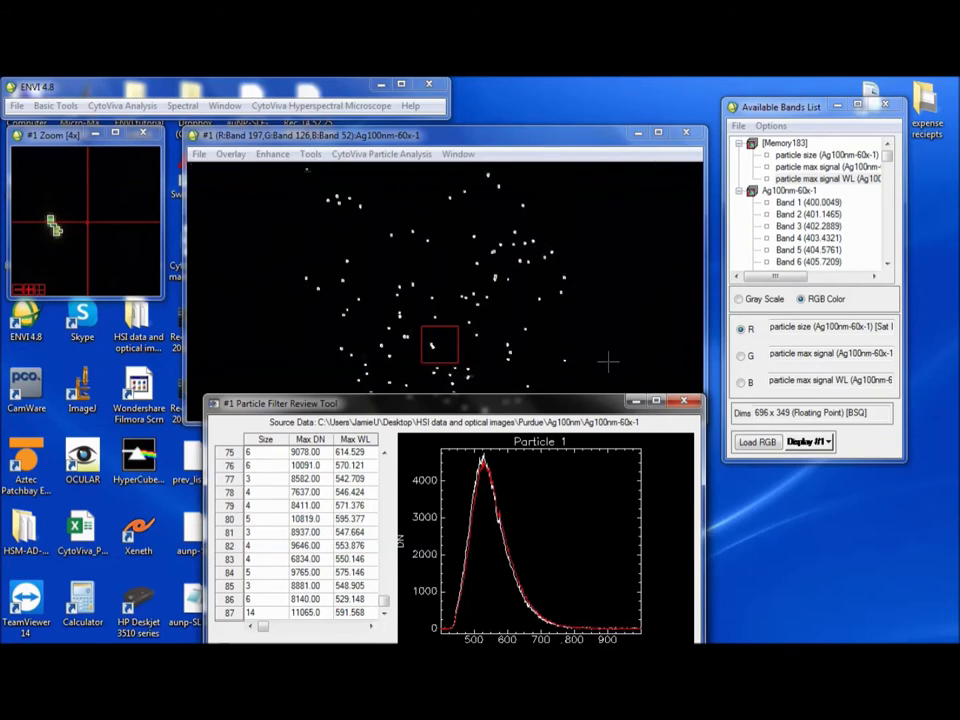
pyautogui.moveTo(571, 413); pyautogui.dragTo(601, 507)
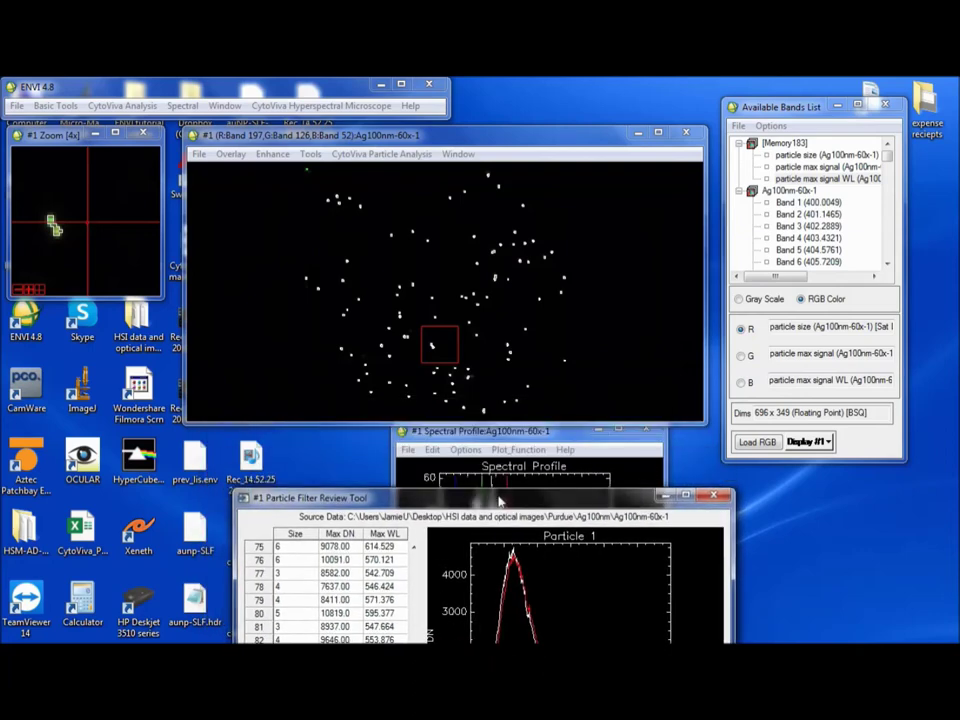
pyautogui.moveTo(507, 508); pyautogui.dragTo(627, 216)
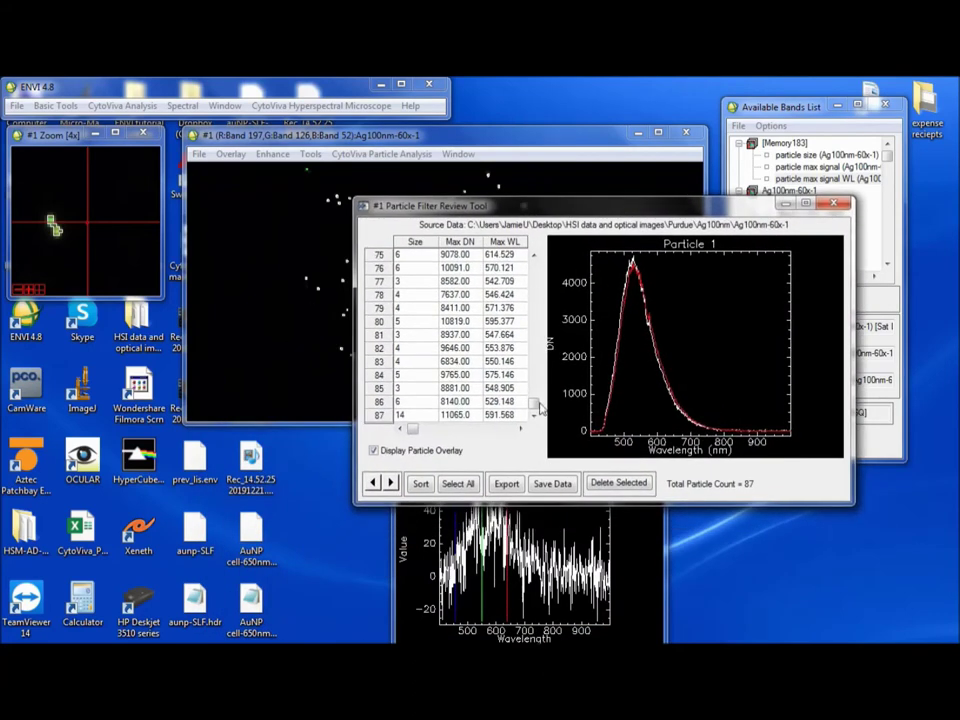
pyautogui.scroll(1, 537, 403)
pyautogui.click(305, 181)
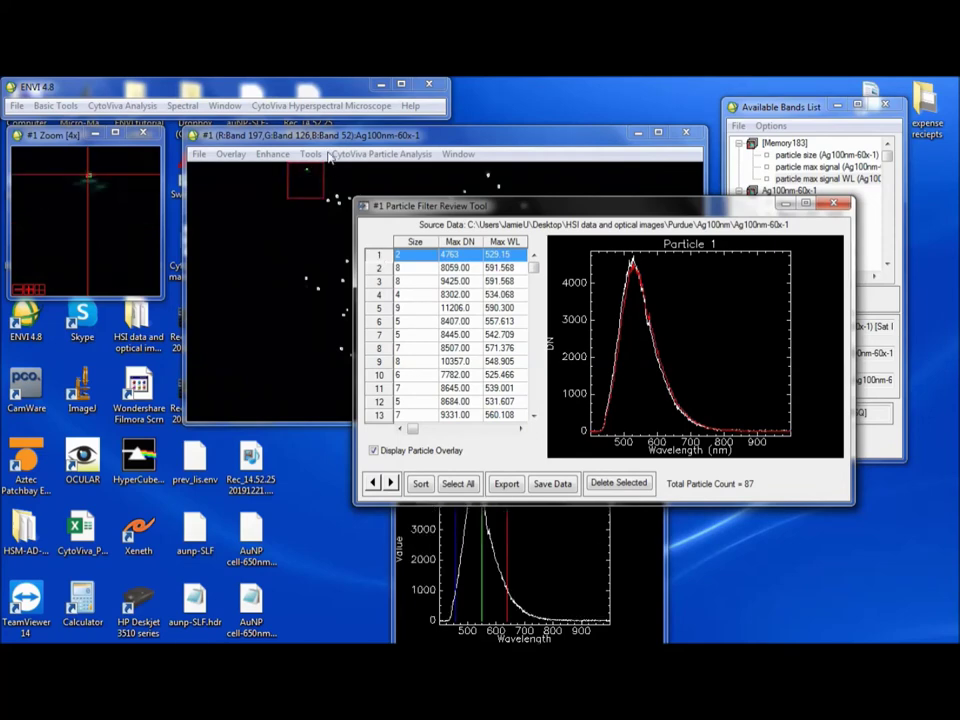
pyautogui.moveTo(377, 210); pyautogui.dragTo(192, 353)
pyautogui.scroll(-20, 352, 467)
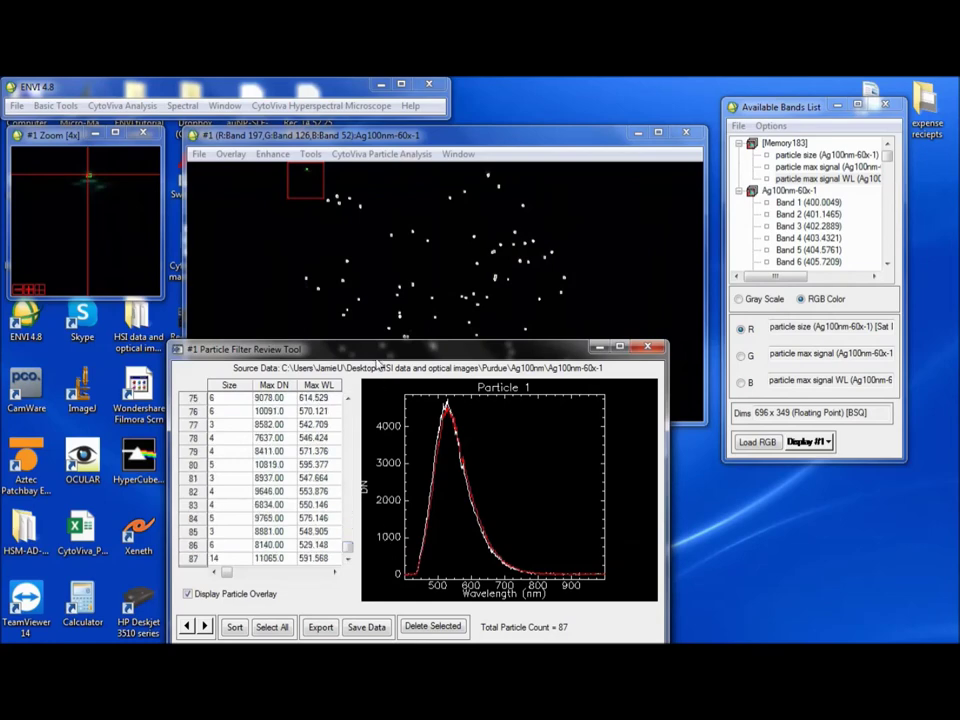
pyautogui.moveTo(381, 348); pyautogui.dragTo(290, 259)
pyautogui.click(108, 468)
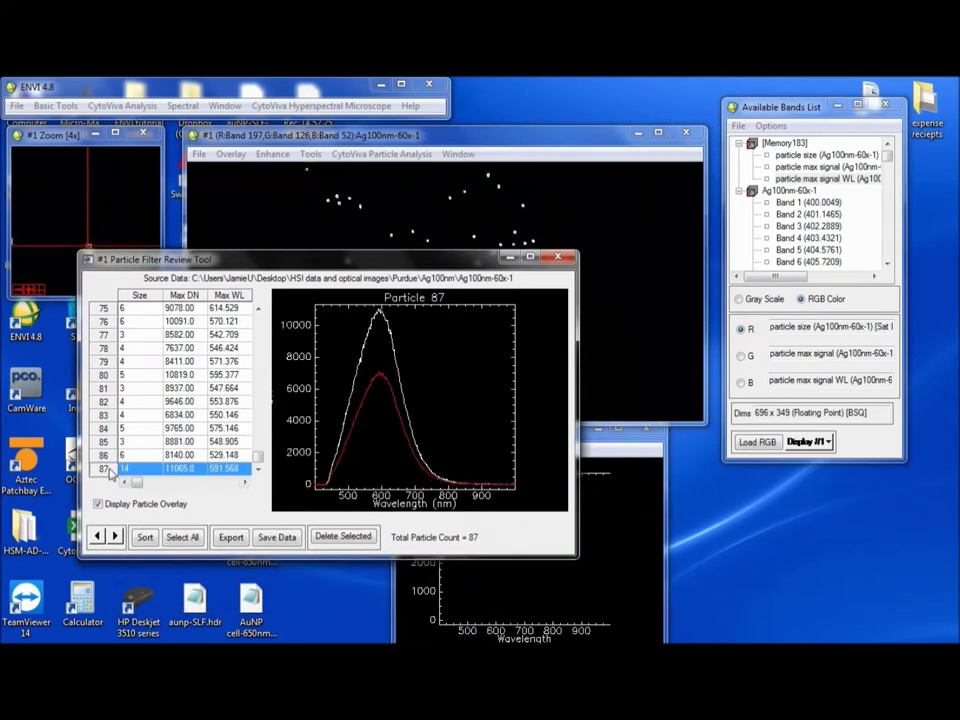
pyautogui.moveTo(337, 265); pyautogui.dragTo(315, 460)
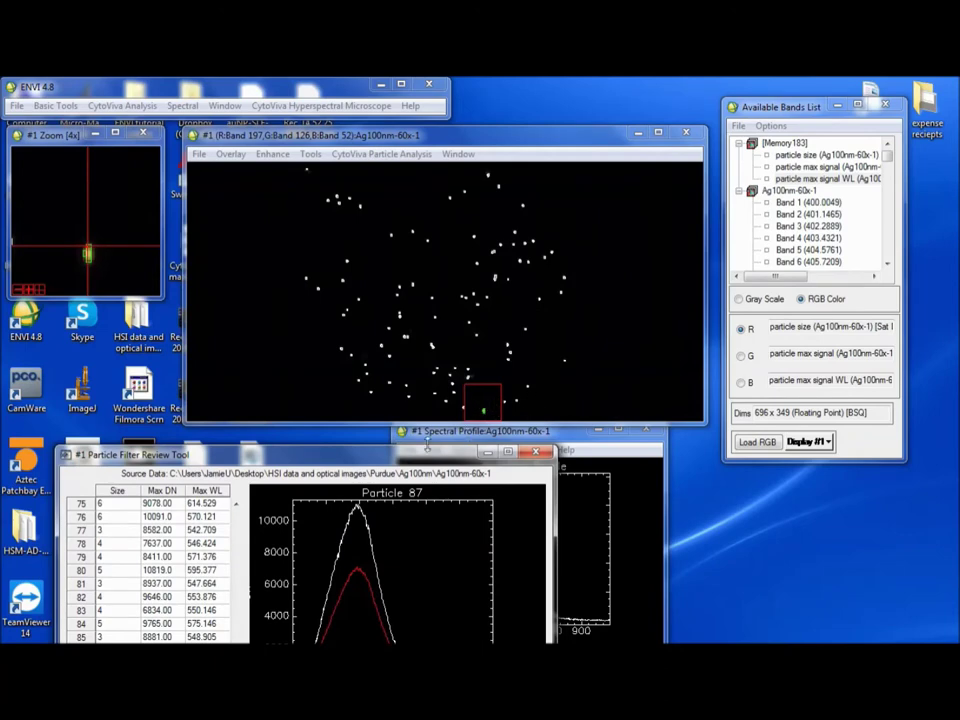
pyautogui.moveTo(352, 452); pyautogui.dragTo(628, 156)
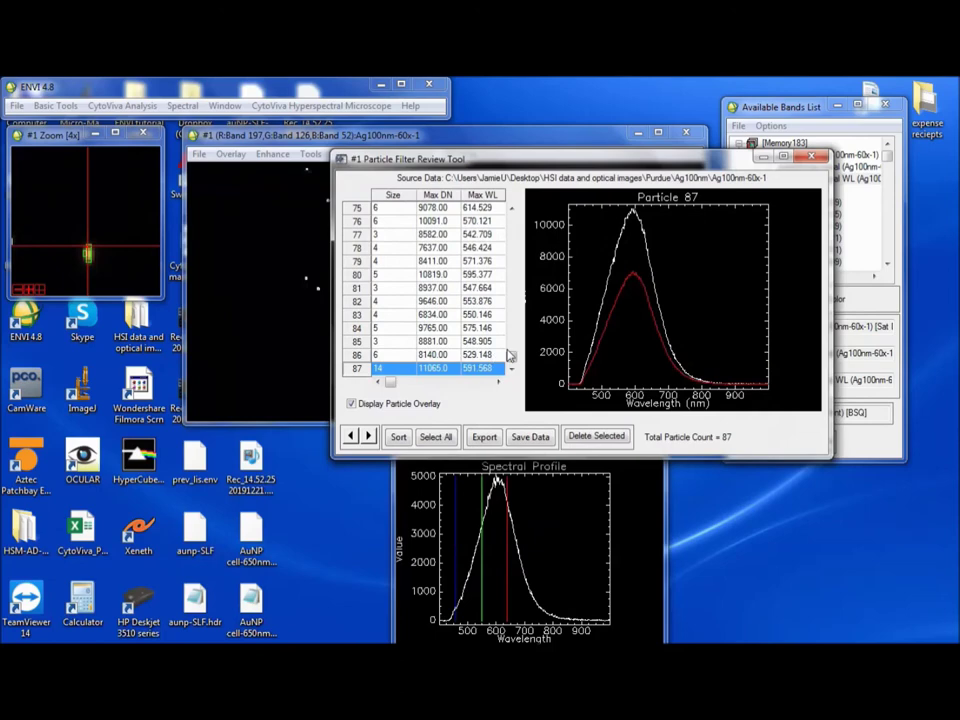
pyautogui.moveTo(510, 362); pyautogui.dragTo(510, 210)
pyautogui.click(366, 208)
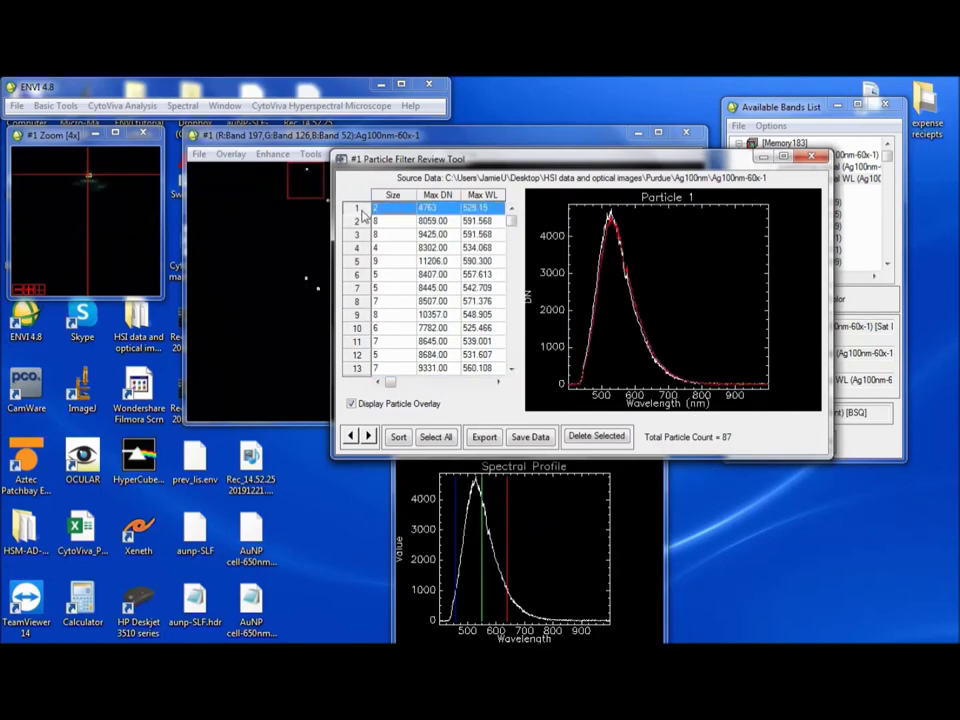
pyautogui.rightClick(671, 242)
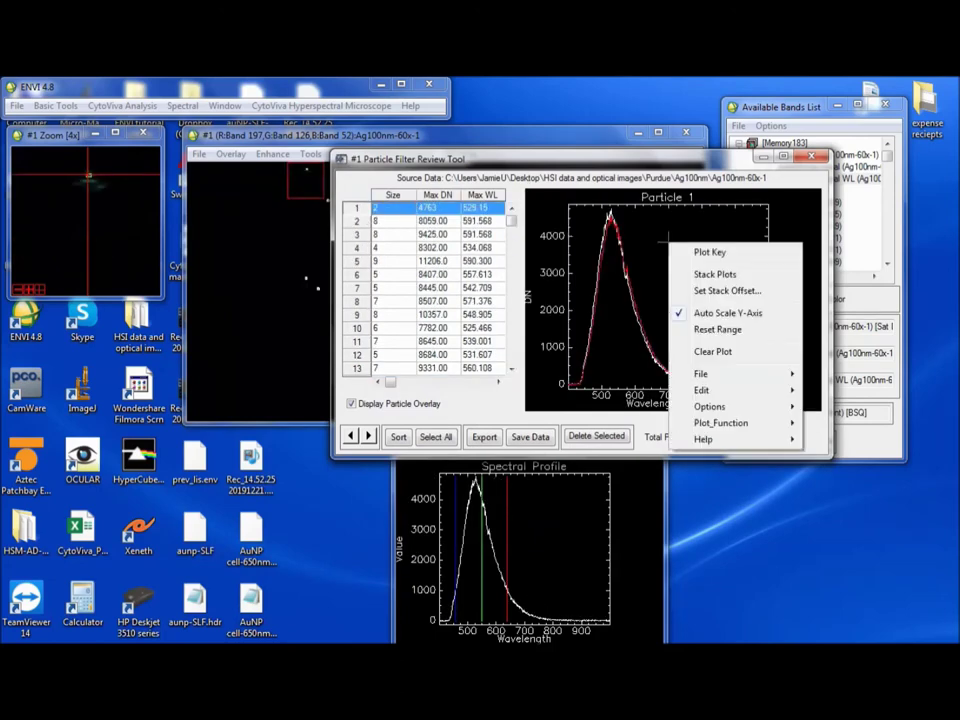
pyautogui.click(705, 253)
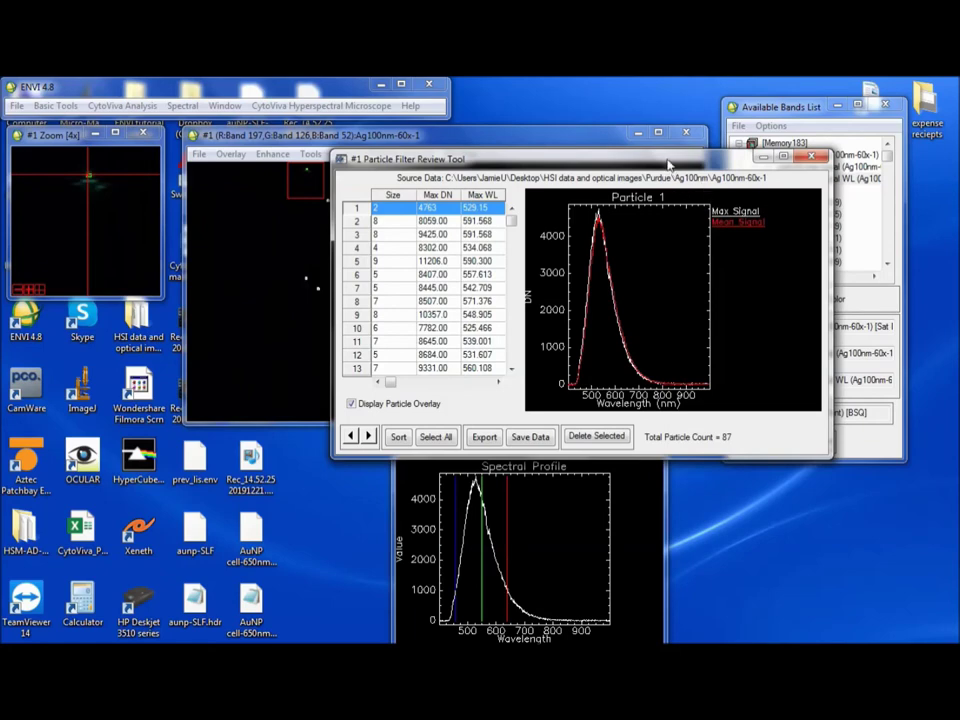
pyautogui.moveTo(668, 163); pyautogui.dragTo(690, 246)
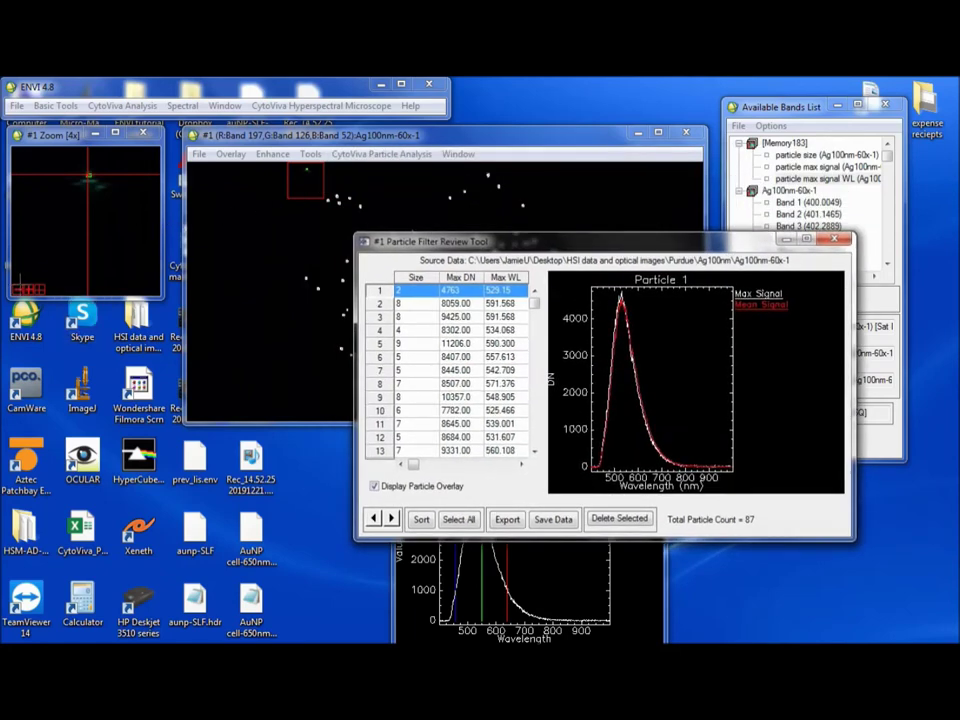
pyautogui.click(28, 289)
pyautogui.click(28, 289)
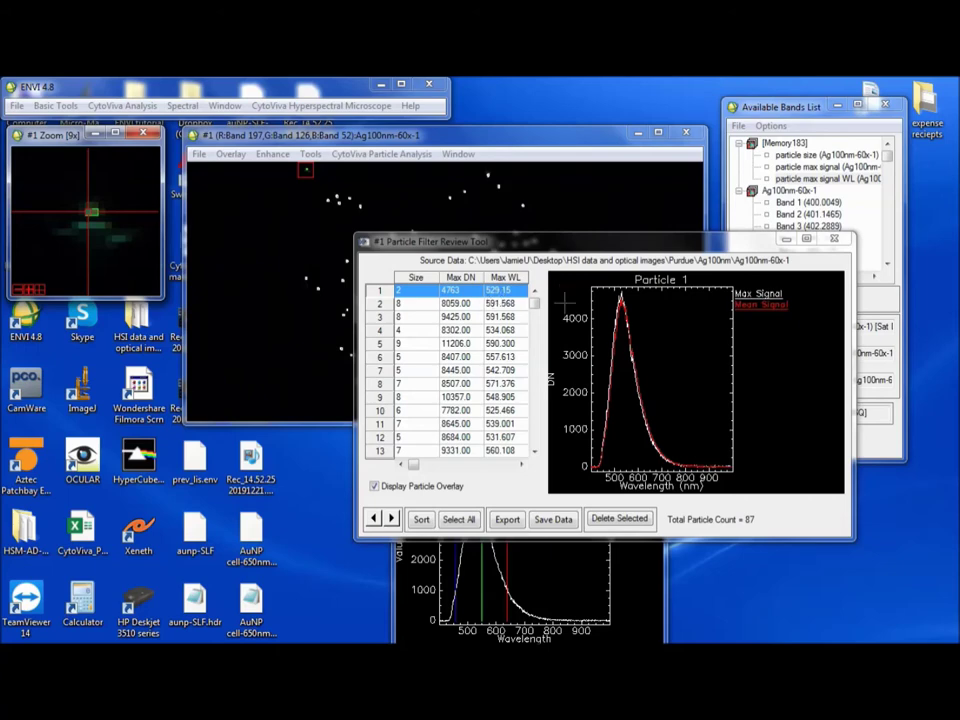
pyautogui.click(622, 300)
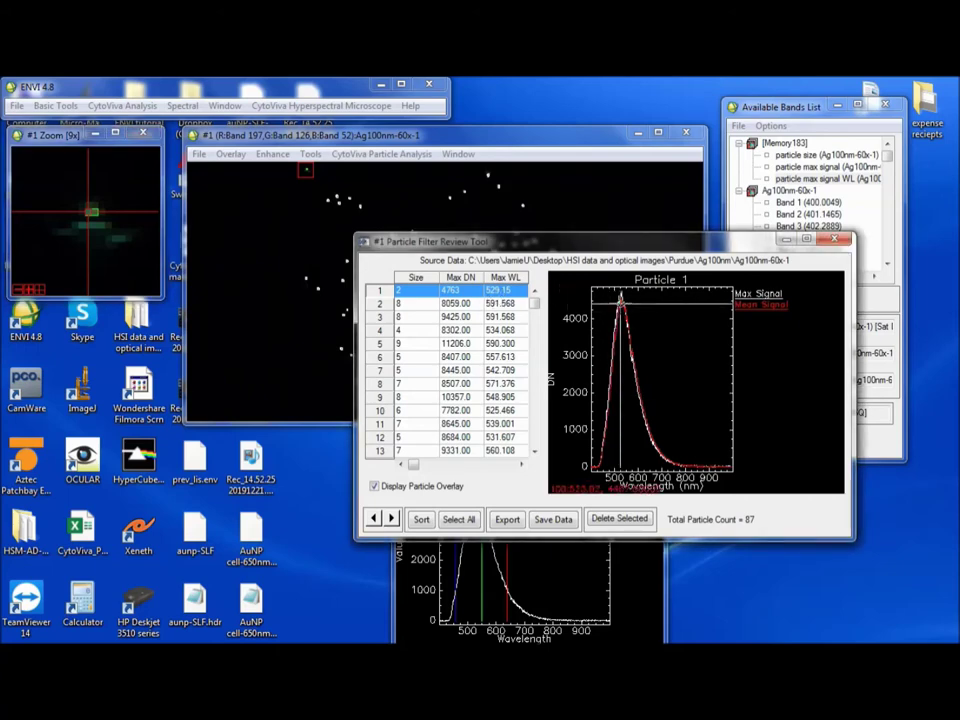
pyautogui.click(619, 298)
pyautogui.click(621, 297)
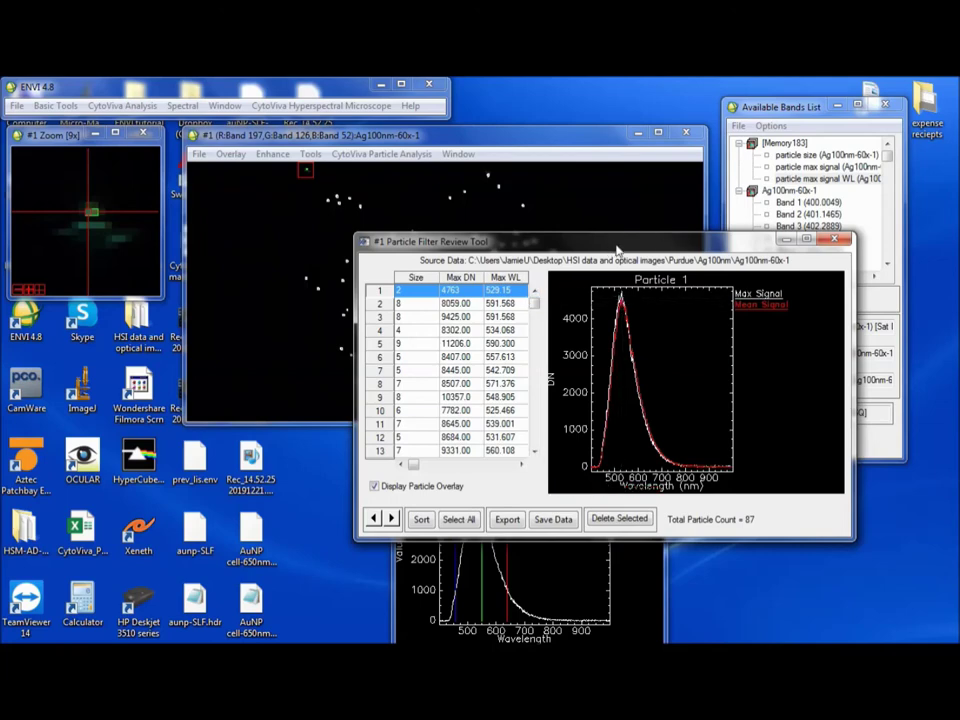
pyautogui.moveTo(615, 247); pyautogui.dragTo(657, 192)
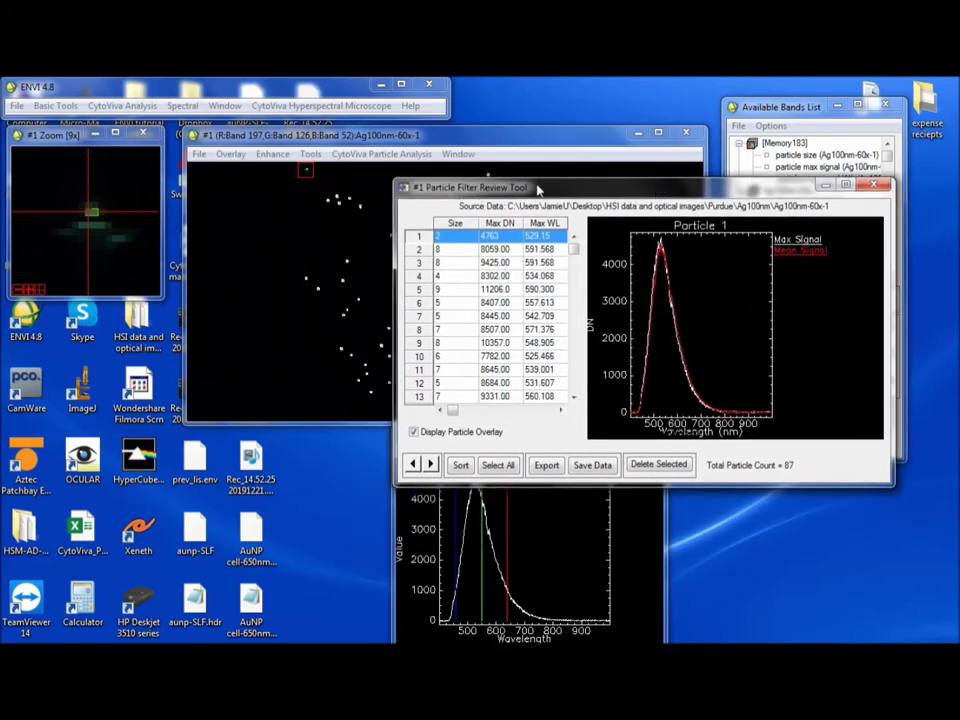
pyautogui.moveTo(538, 189); pyautogui.dragTo(495, 162)
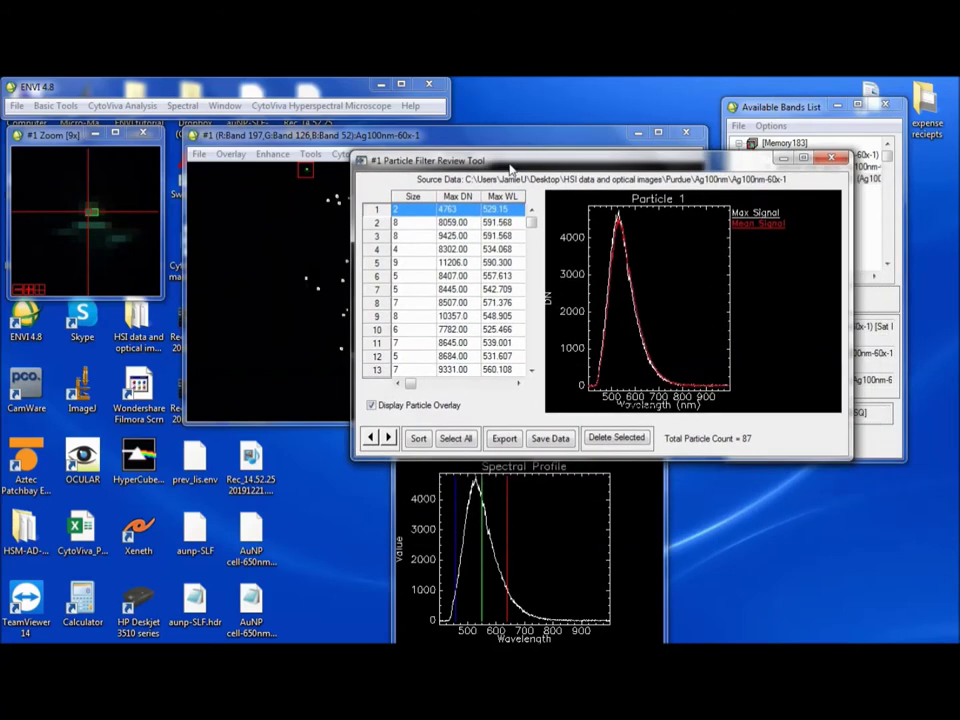
pyautogui.click(422, 204)
# - Sort the particle table by Size in ascending order
pyautogui.click(465, 199)
pyautogui.click(500, 197)
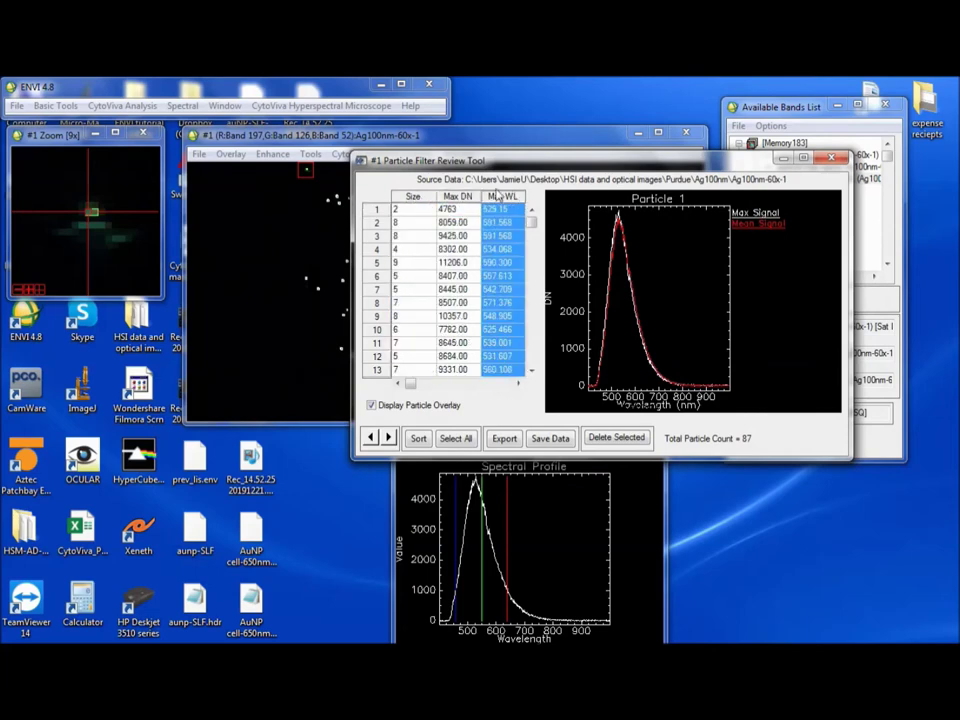
pyautogui.click(410, 196)
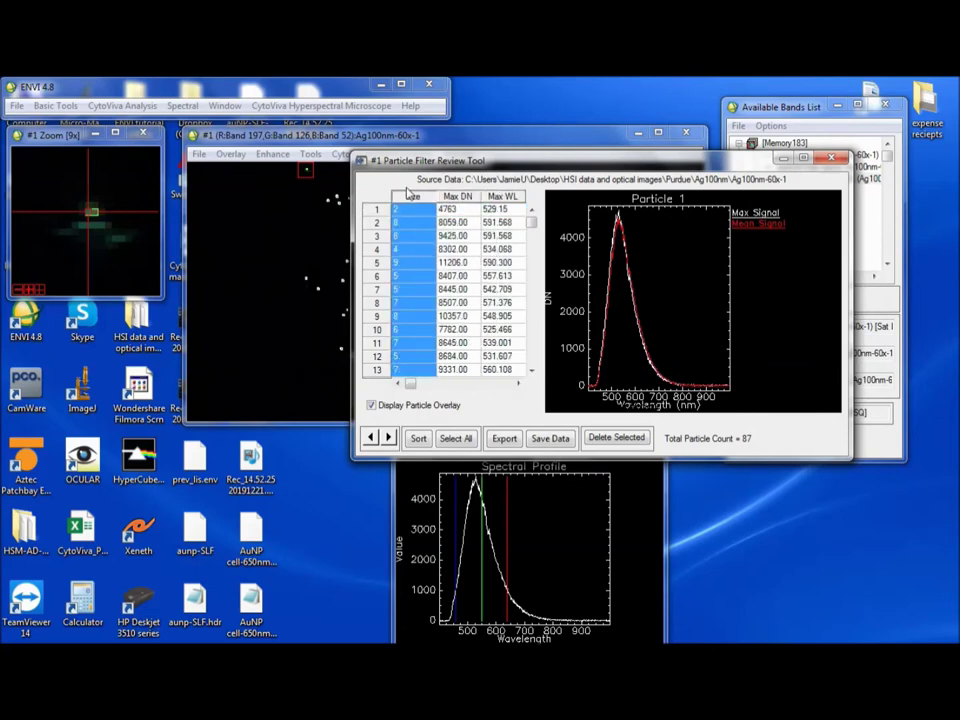
pyautogui.click(419, 438)
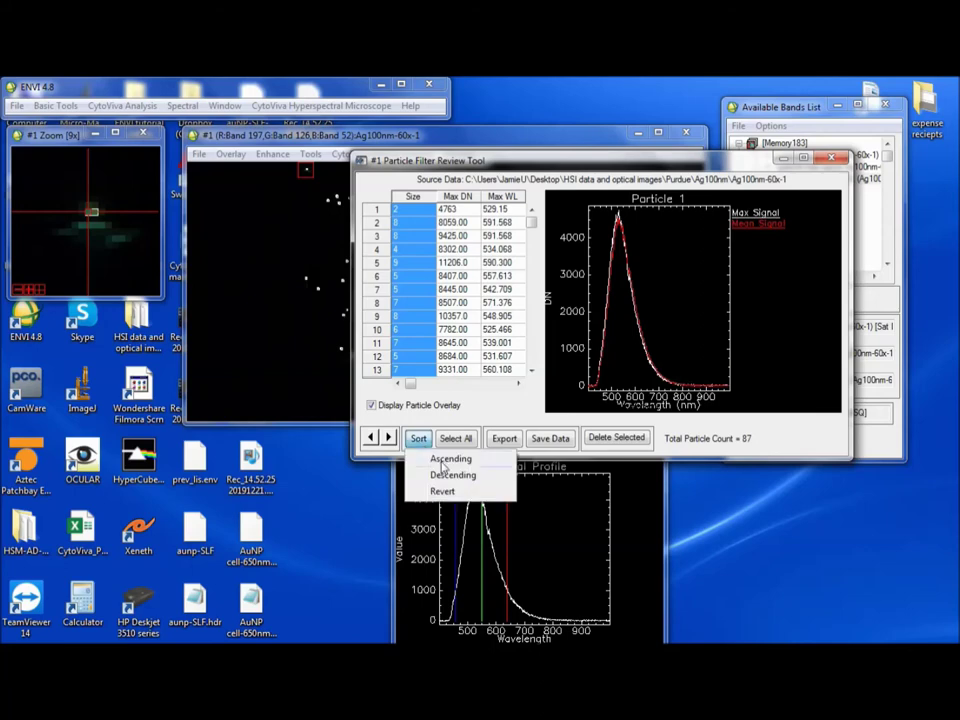
pyautogui.click(441, 463)
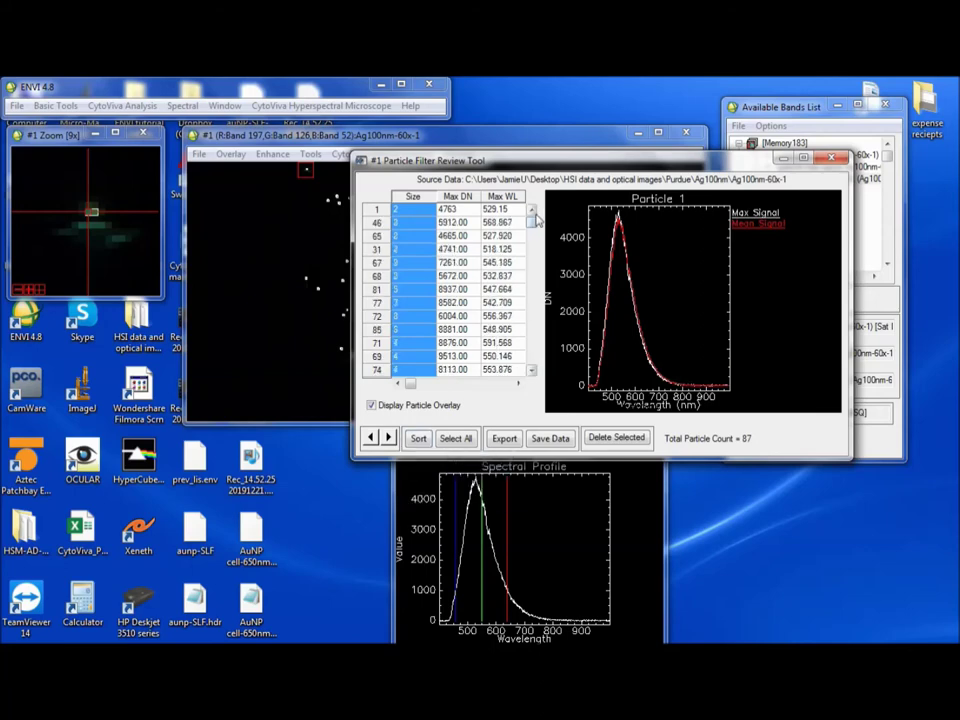
# - View spectra of the smallest particles: 1, 46, 65, 31, 67 and 81
pyautogui.click(378, 210)
pyautogui.click(384, 224)
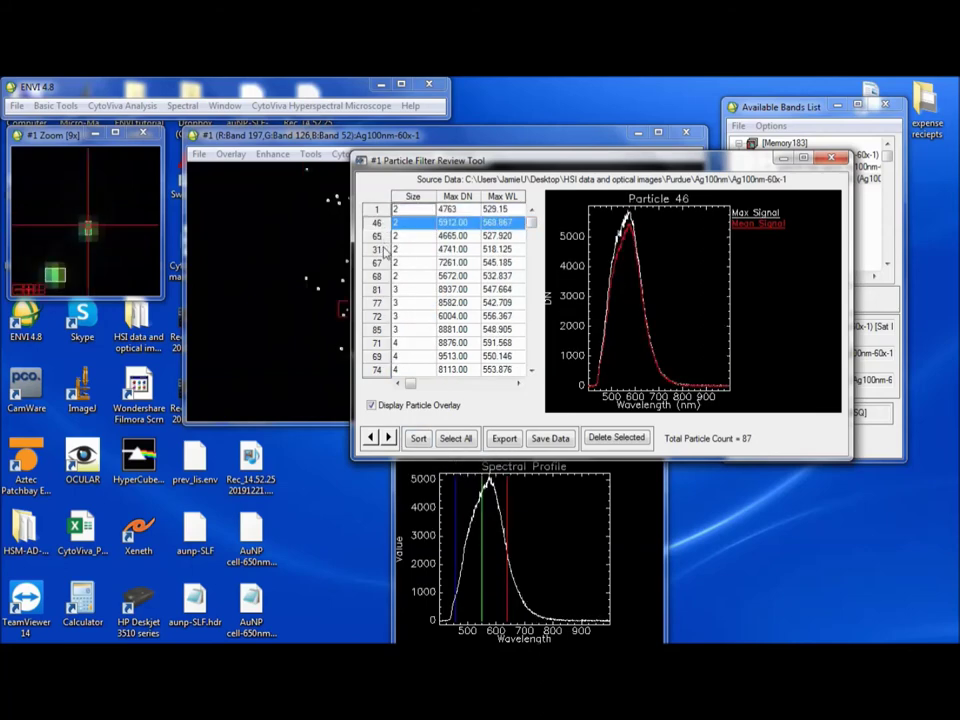
pyautogui.click(378, 237)
pyautogui.click(378, 250)
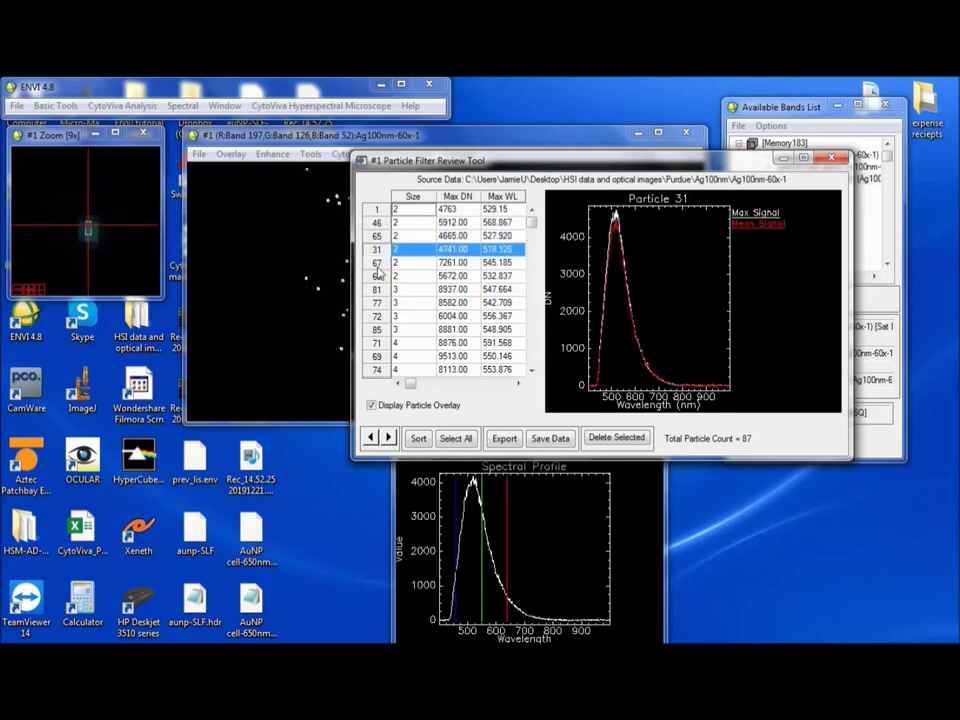
pyautogui.click(378, 263)
pyautogui.click(378, 290)
pyautogui.moveTo(425, 161); pyautogui.dragTo(524, 268)
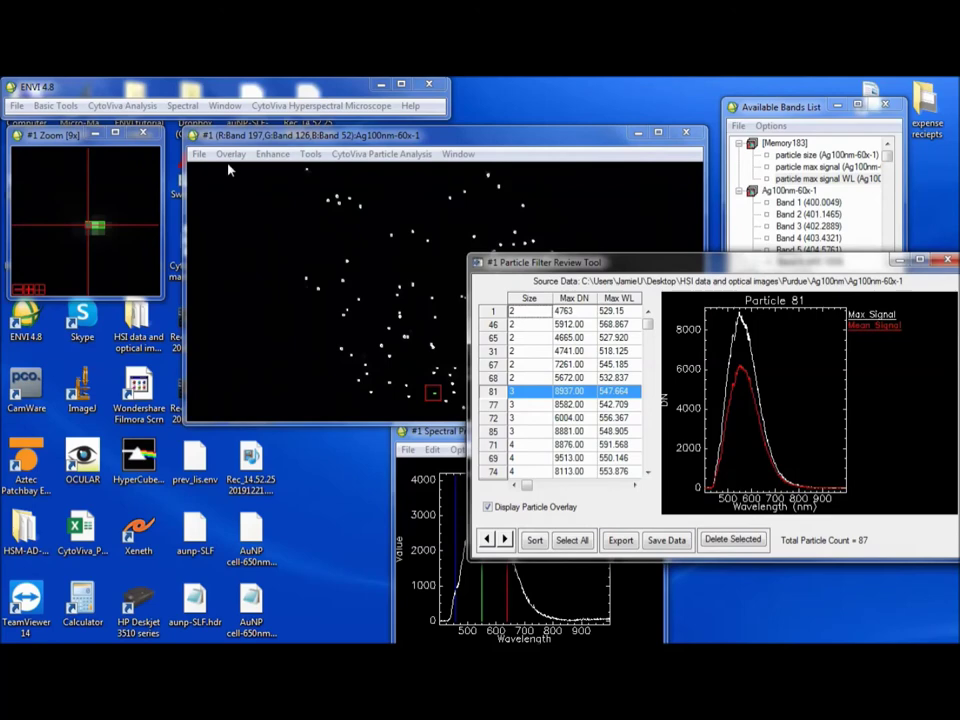
pyautogui.moveTo(622, 265); pyautogui.dragTo(565, 186)
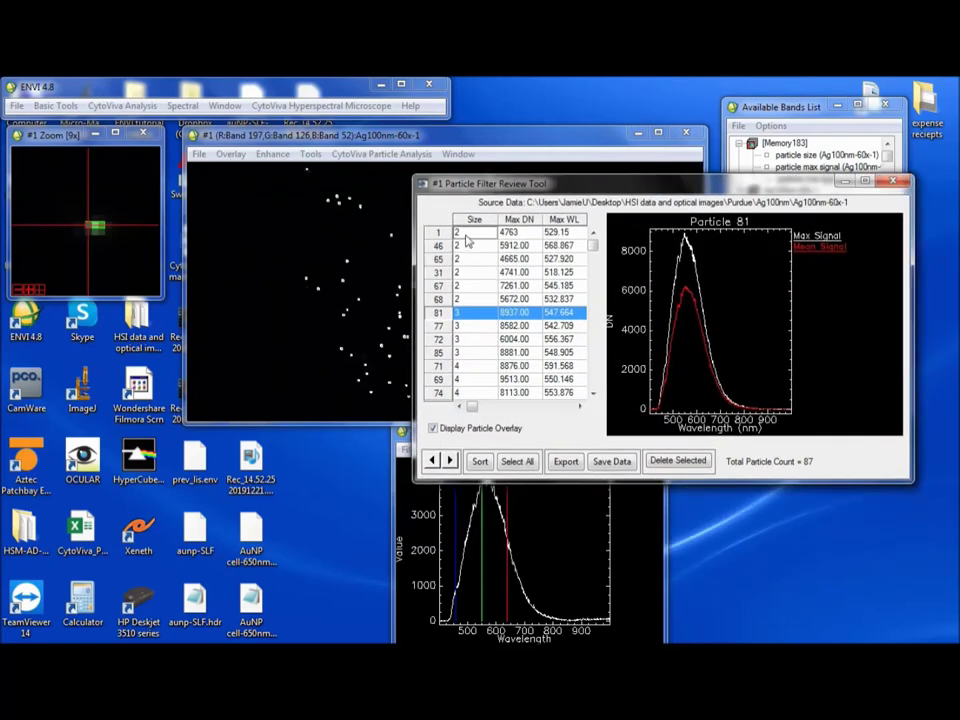
# - View spectra of particles 77, 72, 85, 57 and the largest, particle 28
pyautogui.click(444, 326)
pyautogui.click(446, 339)
pyautogui.click(447, 352)
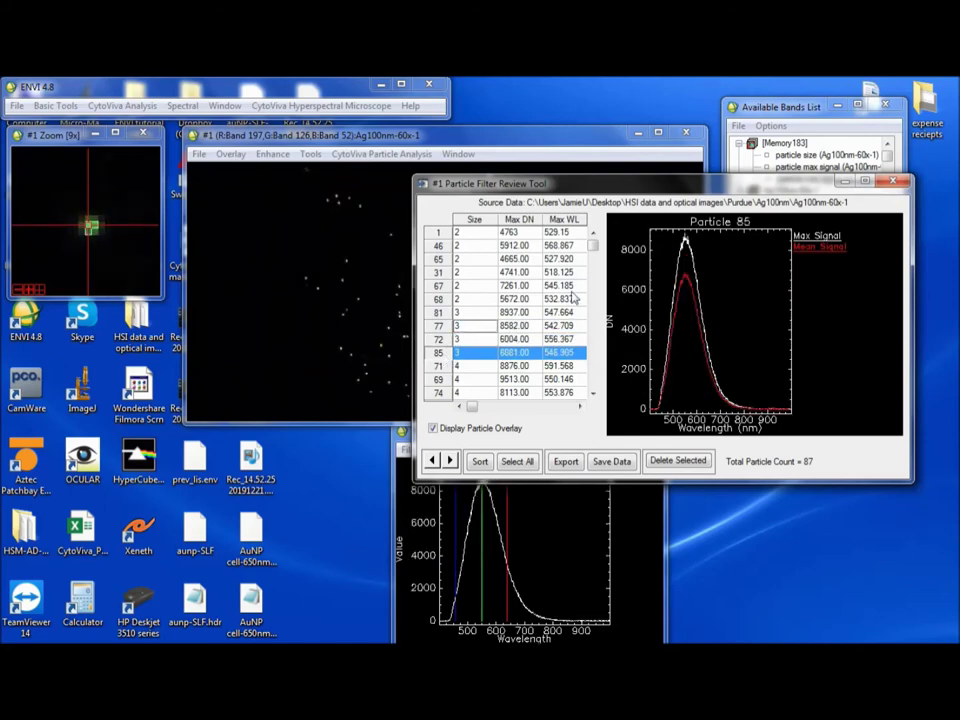
pyautogui.scroll(-3, 598, 309)
pyautogui.scroll(-15, 598, 309)
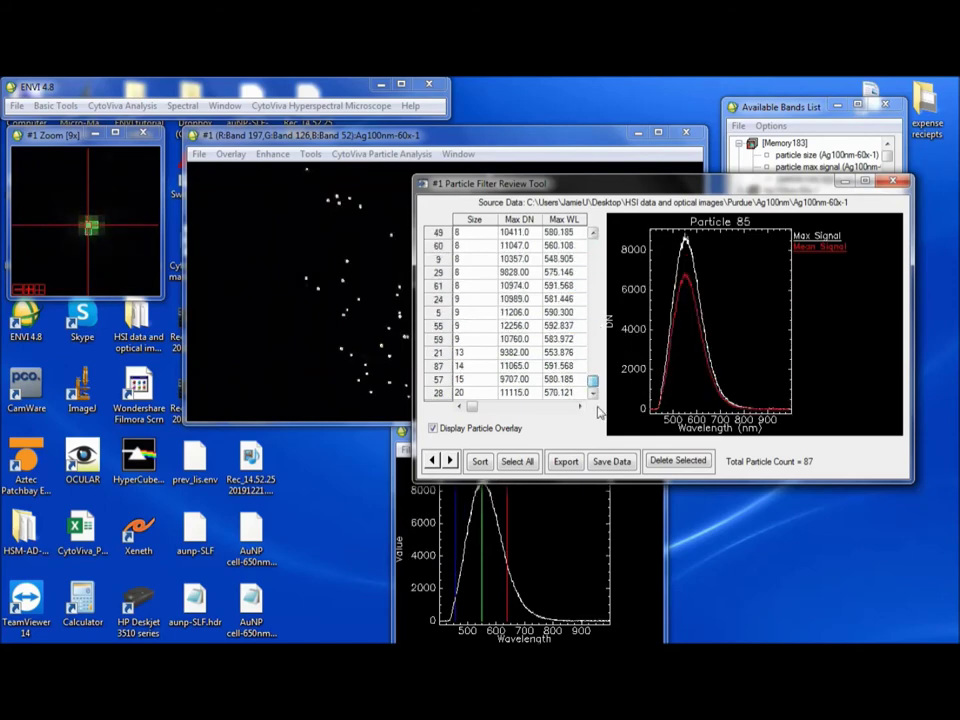
pyautogui.click(436, 379)
pyautogui.click(436, 393)
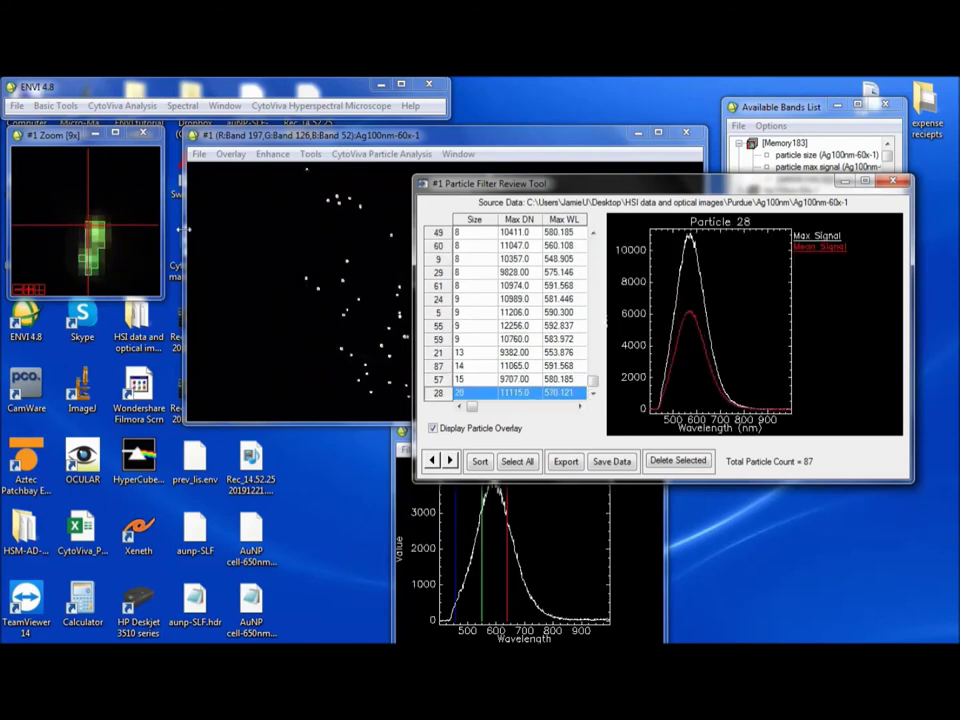
pyautogui.moveTo(660, 185); pyautogui.dragTo(609, 197)
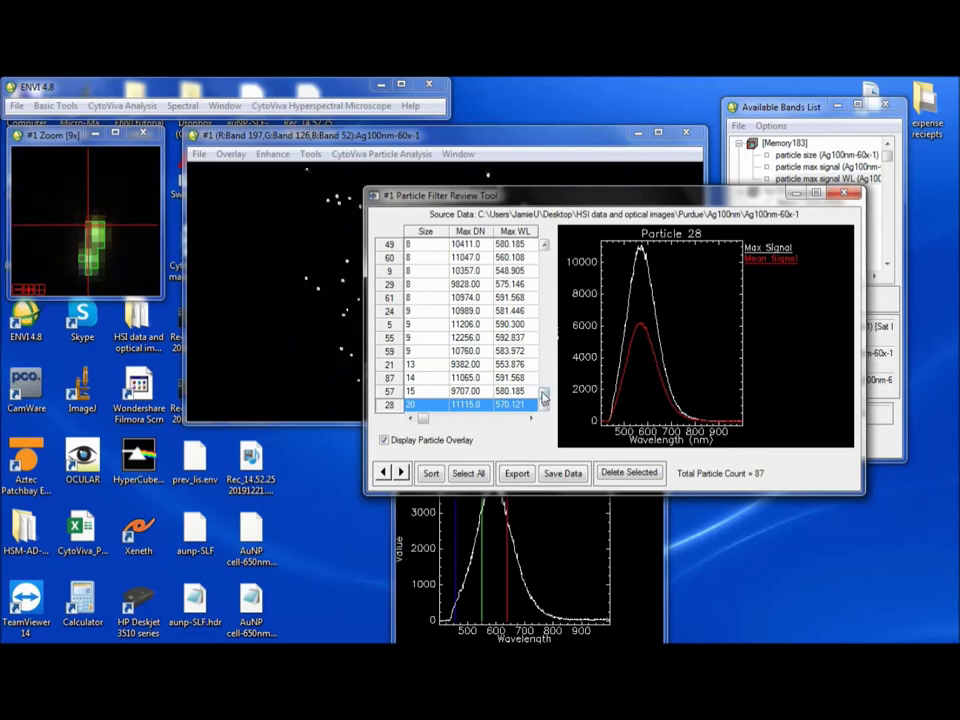
pyautogui.moveTo(543, 397); pyautogui.dragTo(456, 240)
pyautogui.click(430, 245)
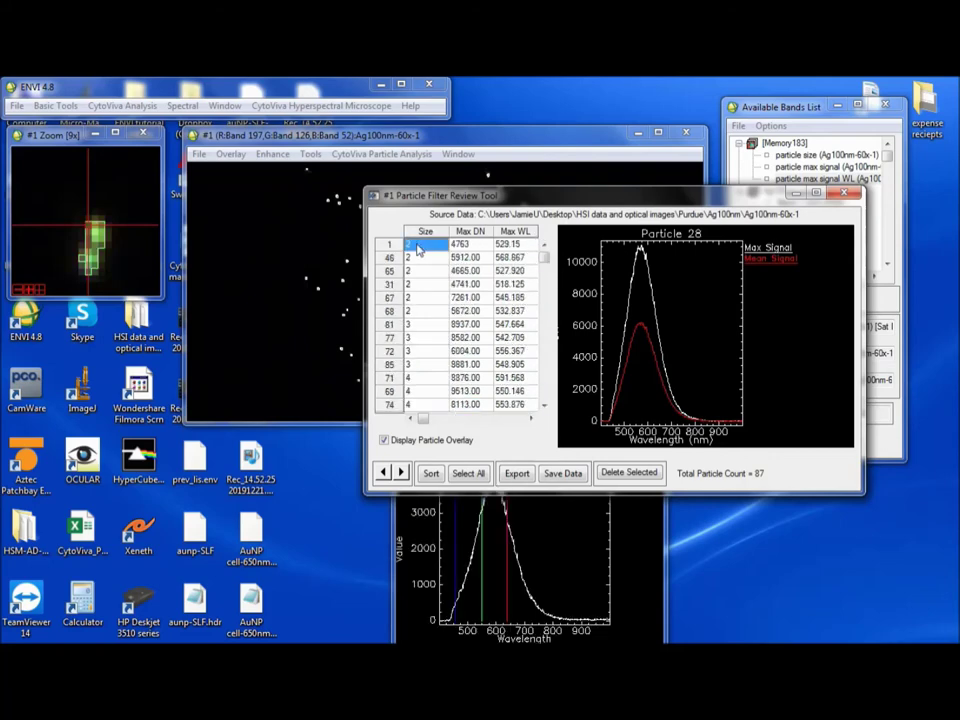
# - Select all 87 particles in the review tool table
pyautogui.click(510, 245)
pyautogui.click(425, 246)
pyautogui.click(425, 232)
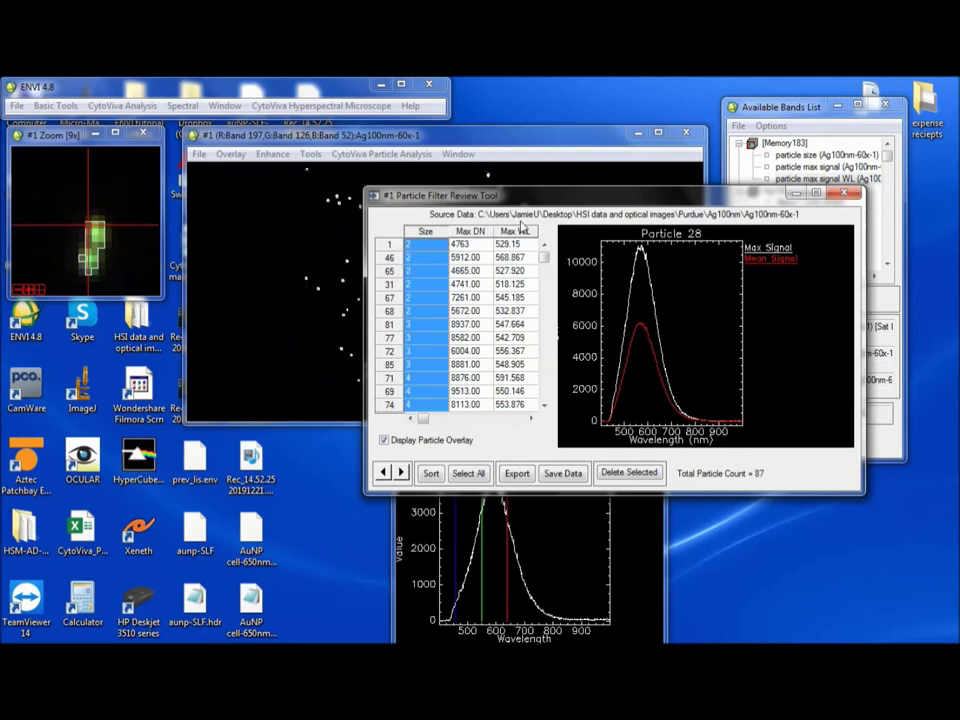
pyautogui.keyDown('shift'); pyautogui.click(497, 228); pyautogui.keyUp('shift')
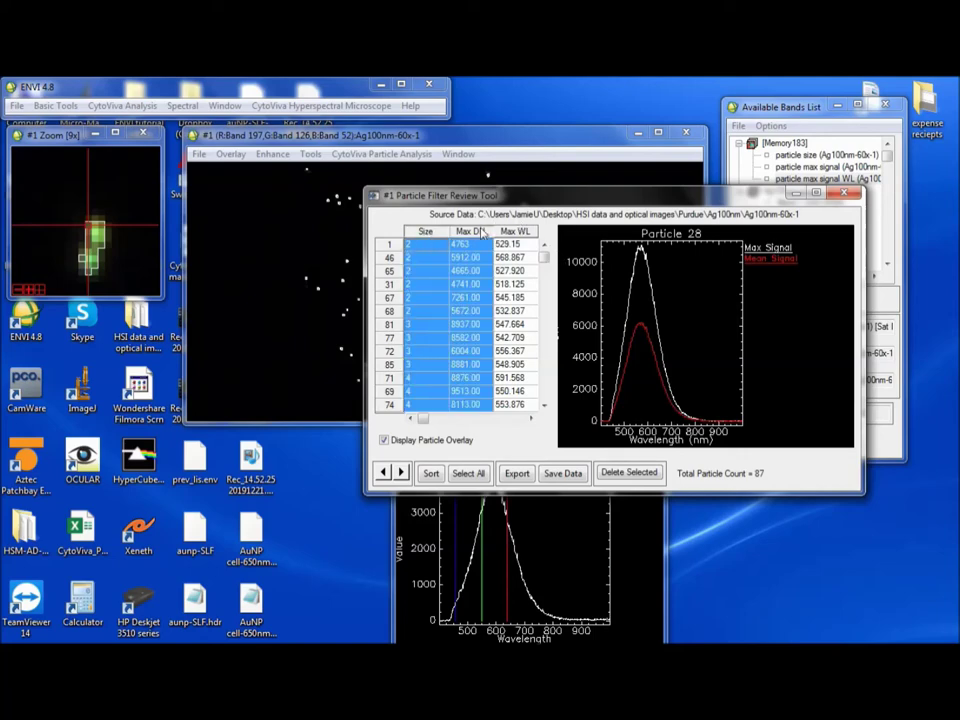
# - Save the table data to an ASCII file via Save Data > Table Data to ASCII
pyautogui.click(518, 476)
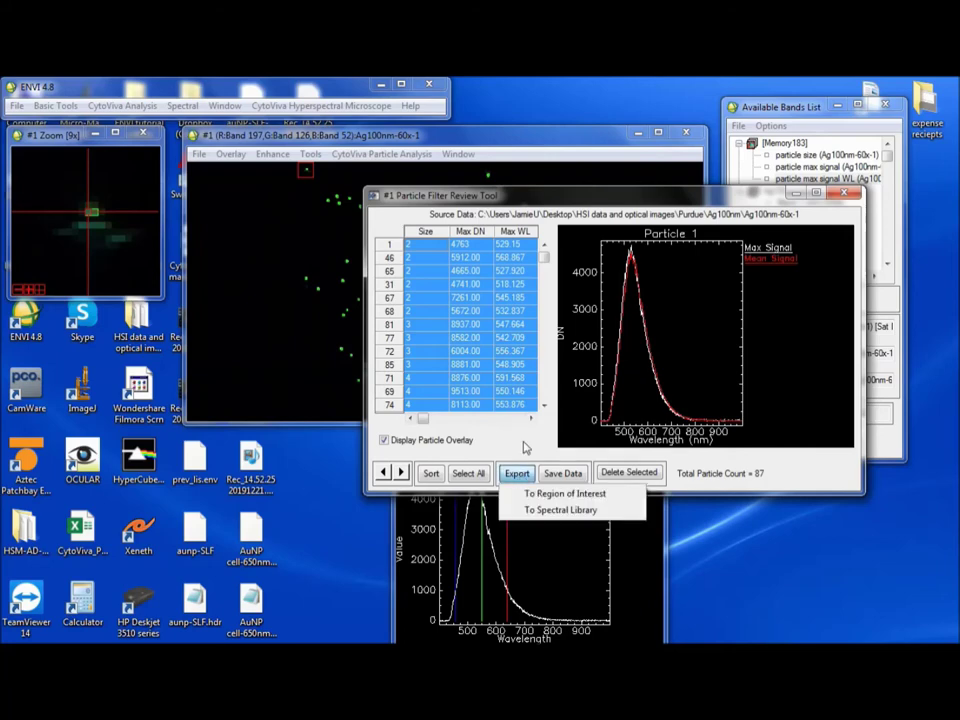
pyautogui.click(546, 478)
pyautogui.click(556, 475)
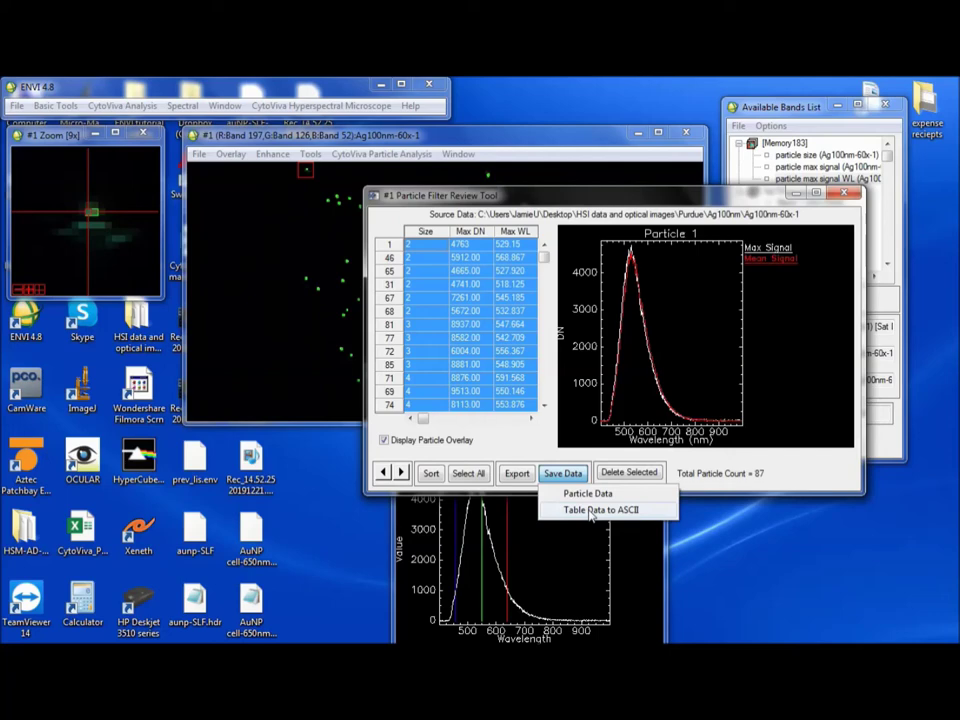
pyautogui.click(599, 510)
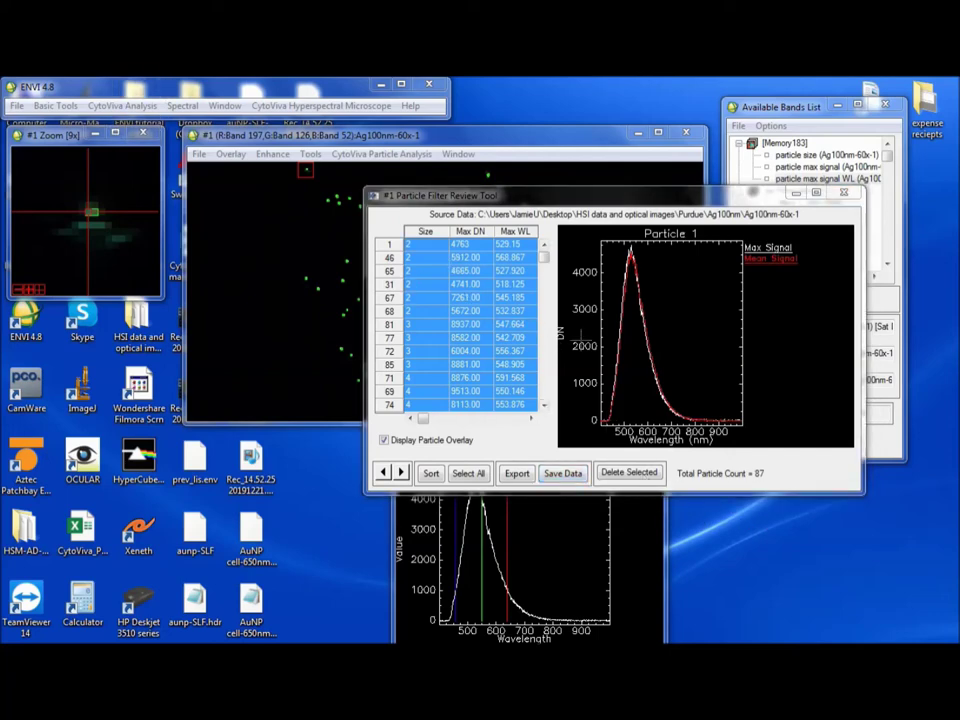
# - Place the review tool and particle image side by side, checking particles 67 and 77
pyautogui.moveTo(563, 198); pyautogui.dragTo(661, 158)
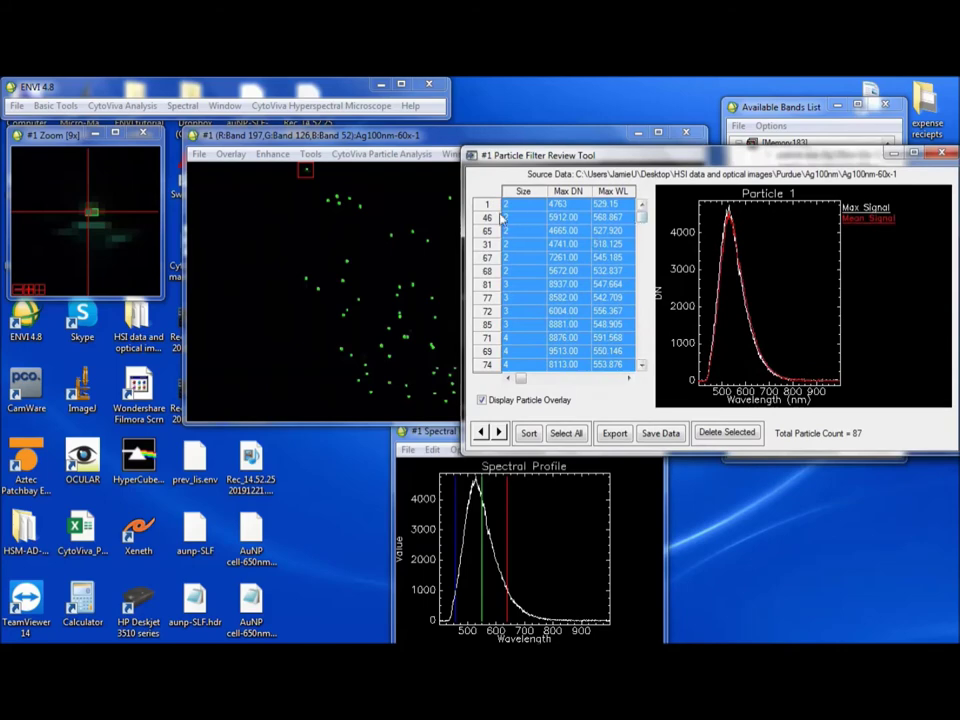
pyautogui.click(487, 257)
pyautogui.click(483, 297)
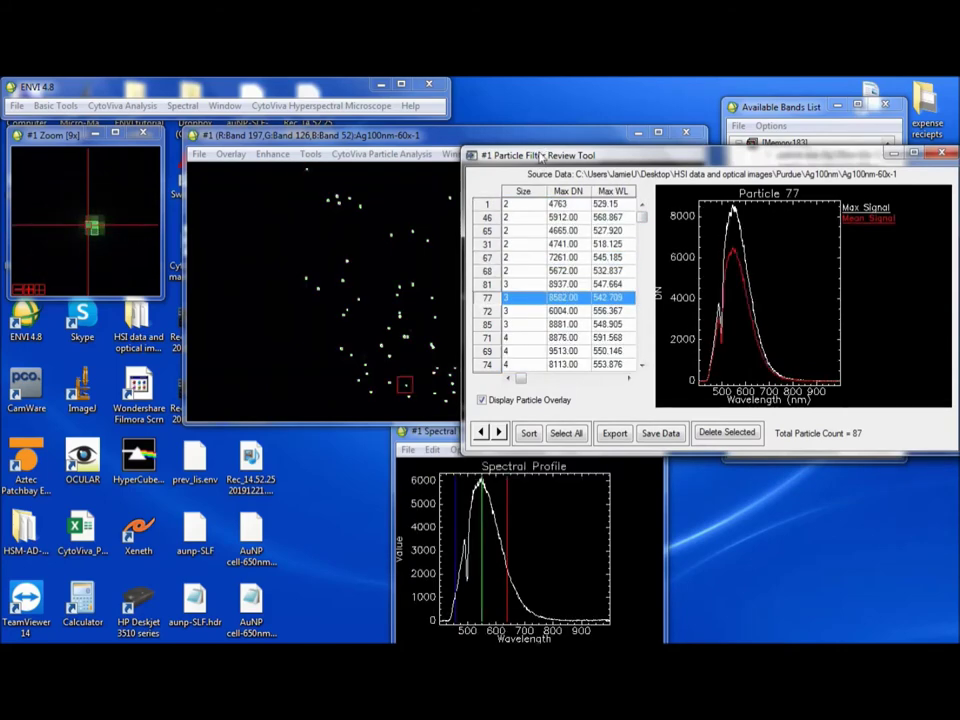
pyautogui.moveTo(628, 157); pyautogui.dragTo(716, 116)
pyautogui.moveTo(420, 135); pyautogui.dragTo(334, 131)
pyautogui.moveTo(576, 119); pyautogui.dragTo(562, 141)
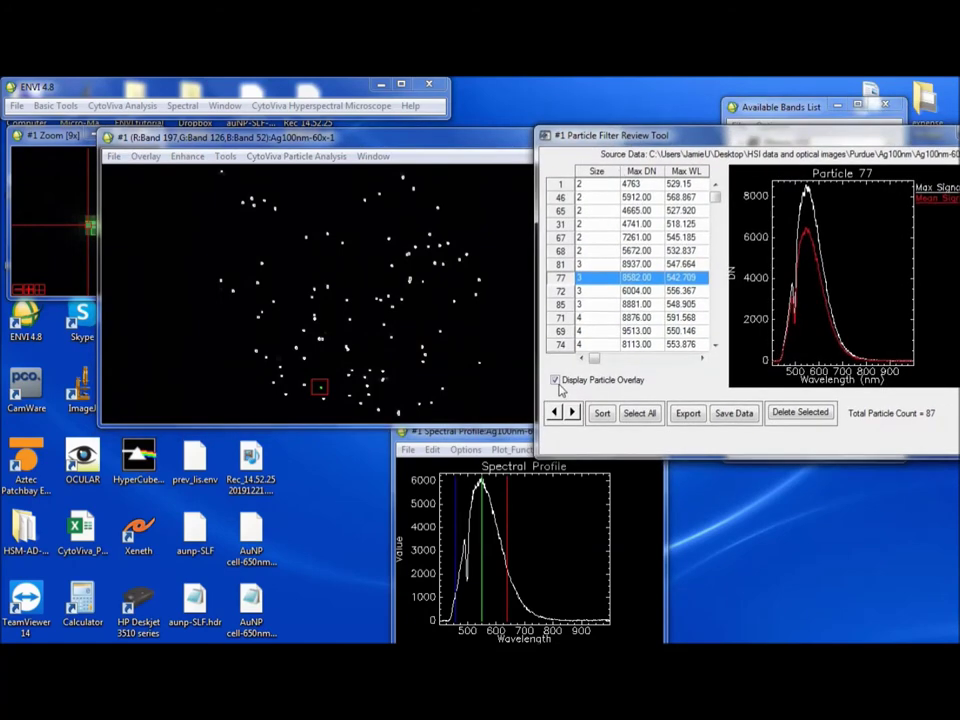
# - Refresh the particle overlay and view spectra of particles 46 and 65
pyautogui.click(555, 381)
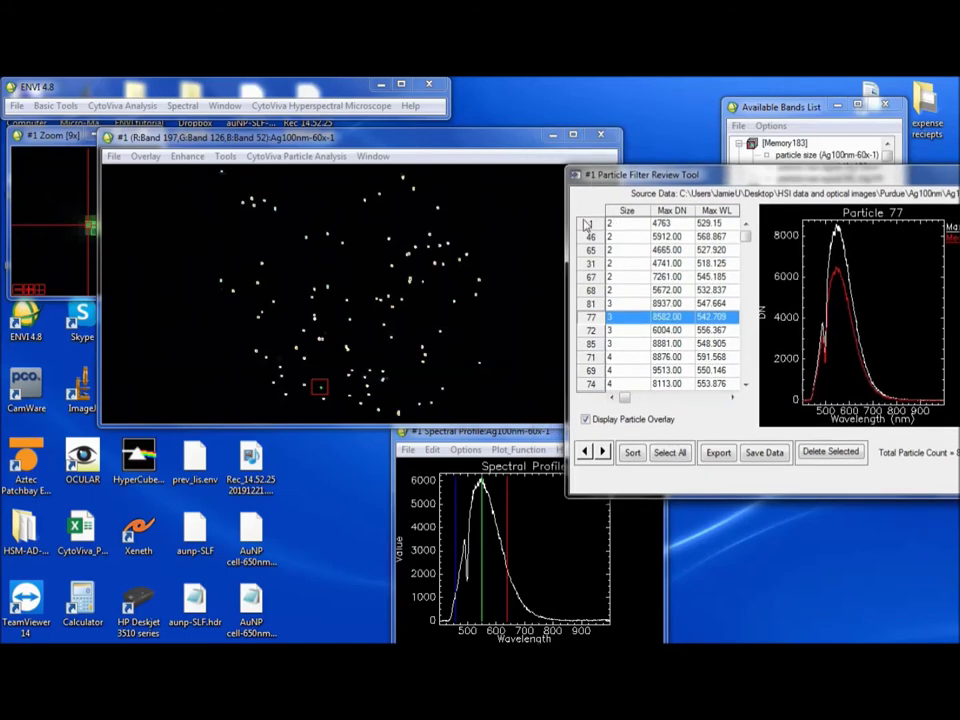
pyautogui.click(595, 237)
pyautogui.click(593, 250)
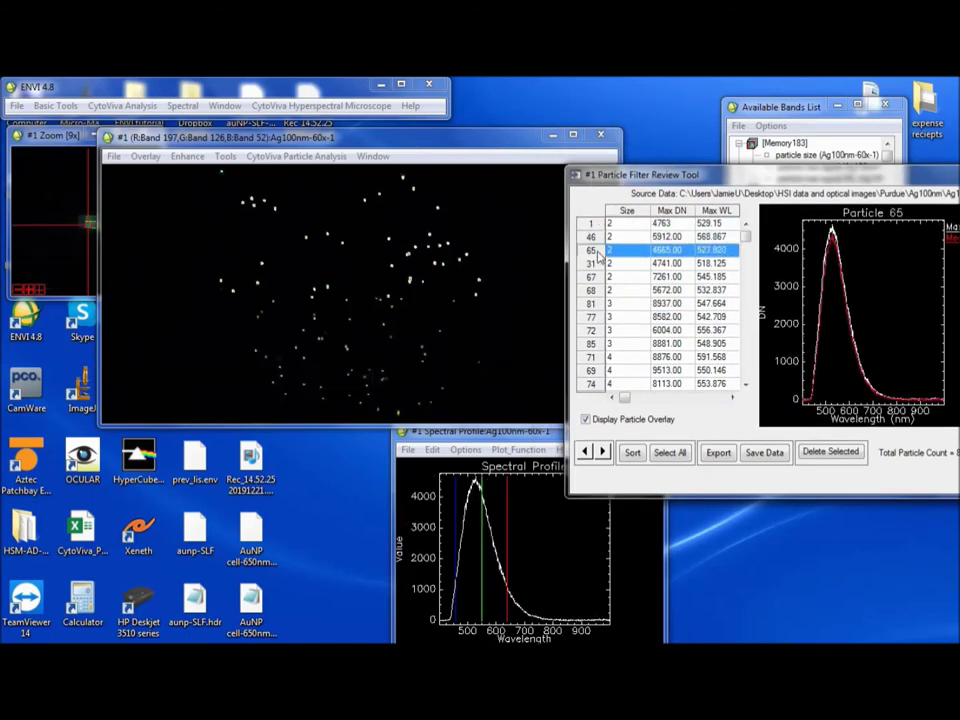
# - Show particle 31 and raise the Zoom window magnification two steps
pyautogui.click(617, 264)
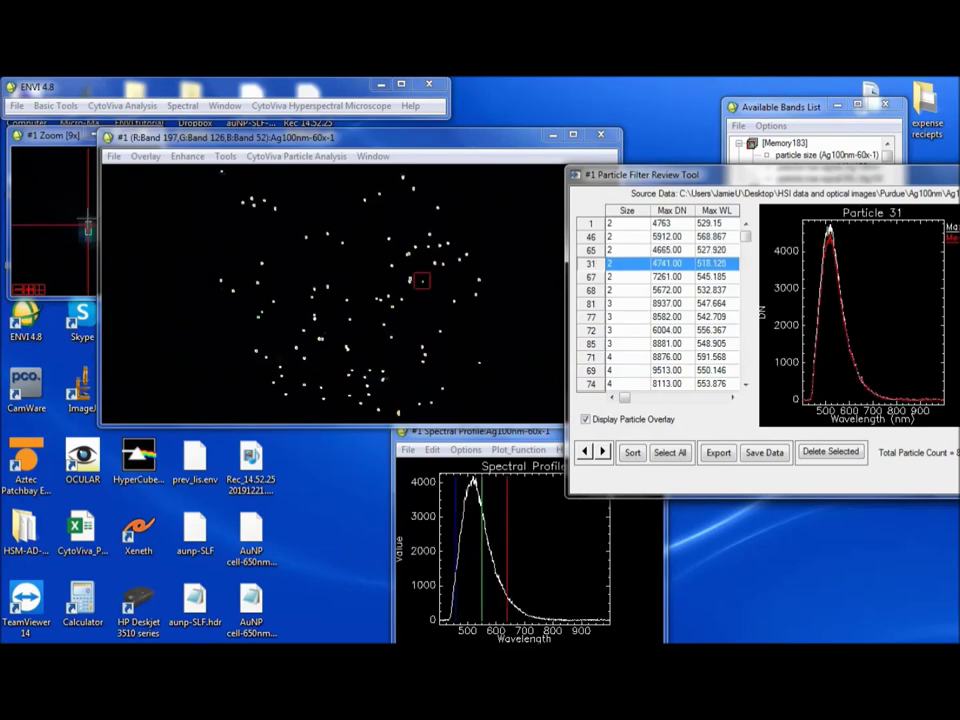
pyautogui.moveTo(55, 141); pyautogui.dragTo(103, 224)
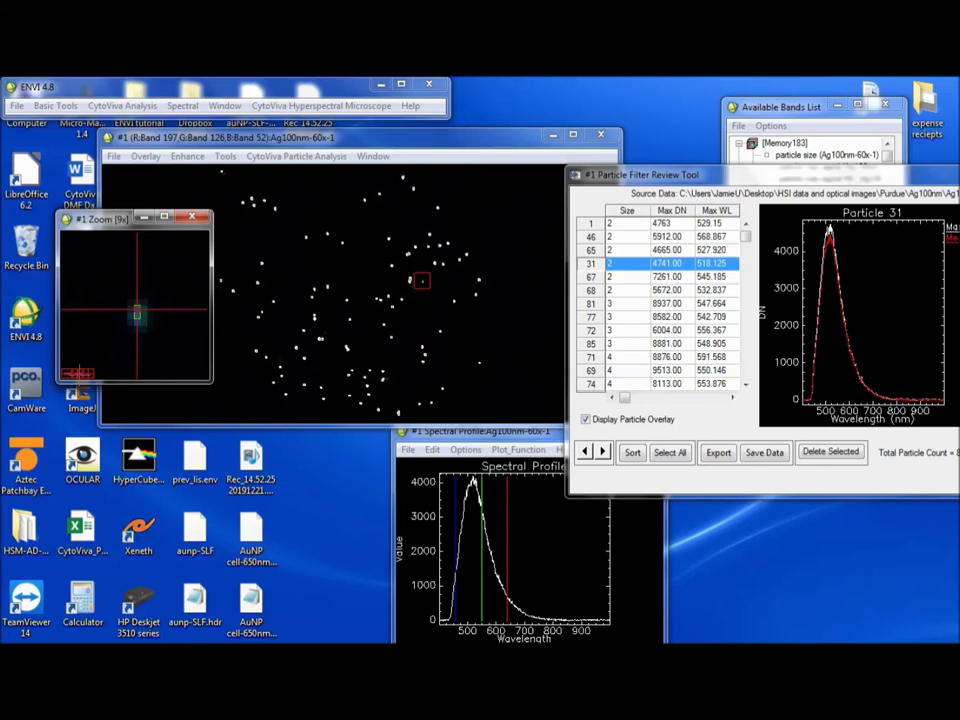
pyautogui.click(78, 374)
pyautogui.click(78, 374)
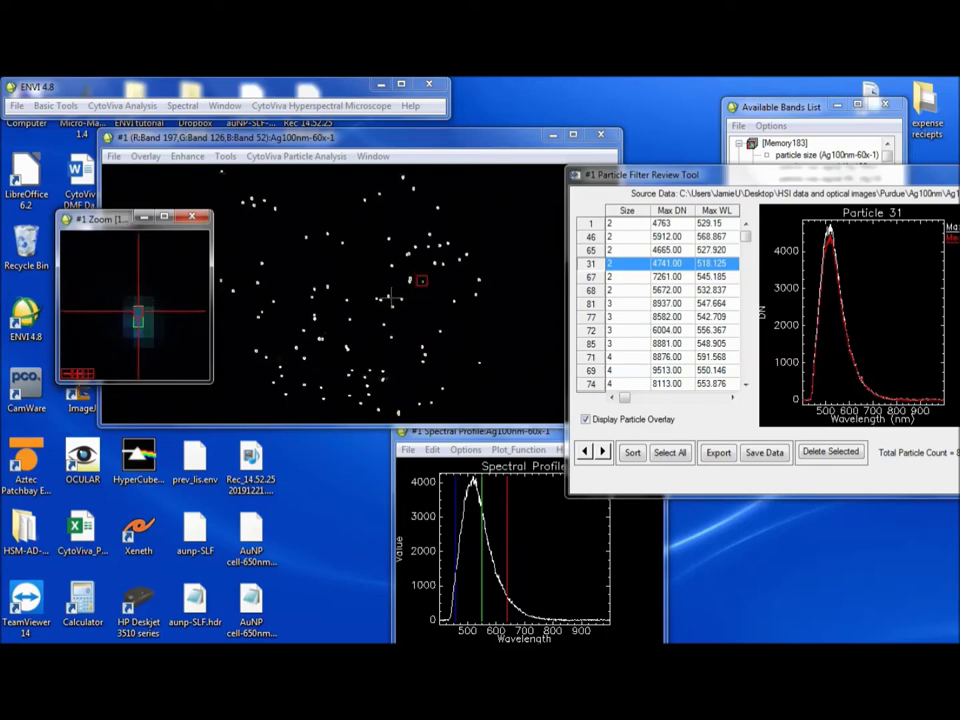
# - Select the six size-2 particles at the top and pick the Max WL column
pyautogui.click(596, 226)
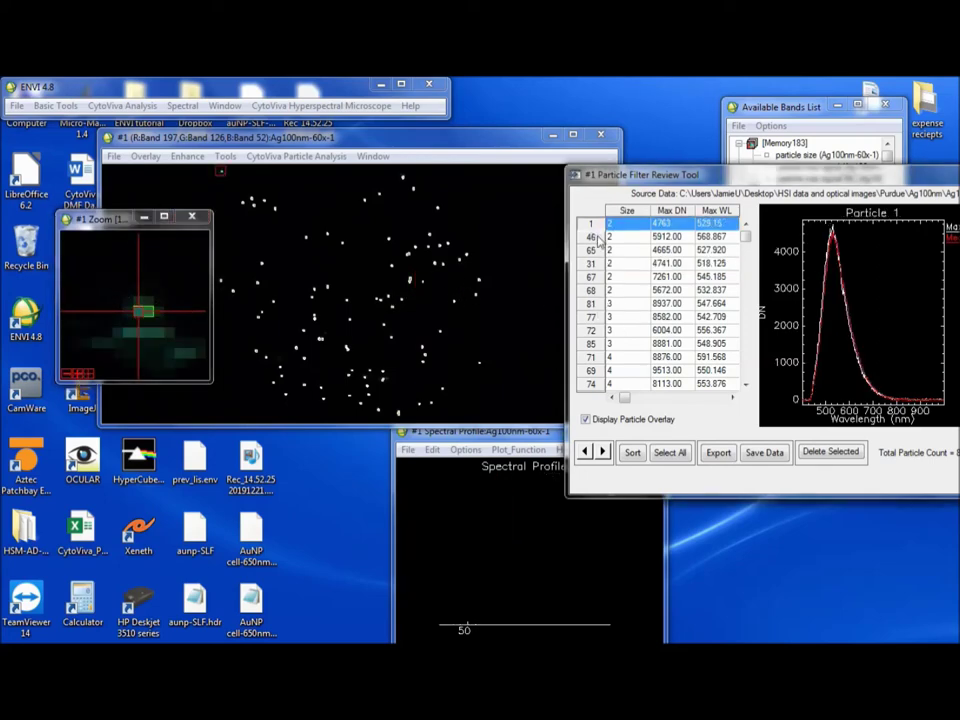
pyautogui.moveTo(598, 238); pyautogui.dragTo(604, 295)
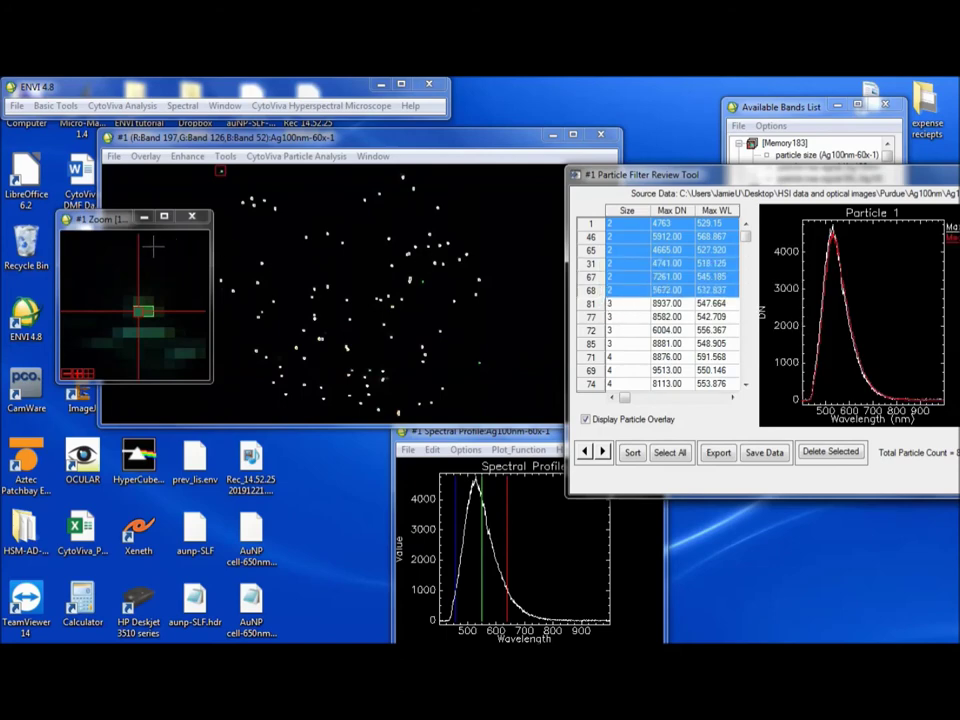
pyautogui.moveTo(85, 218); pyautogui.dragTo(27, 264)
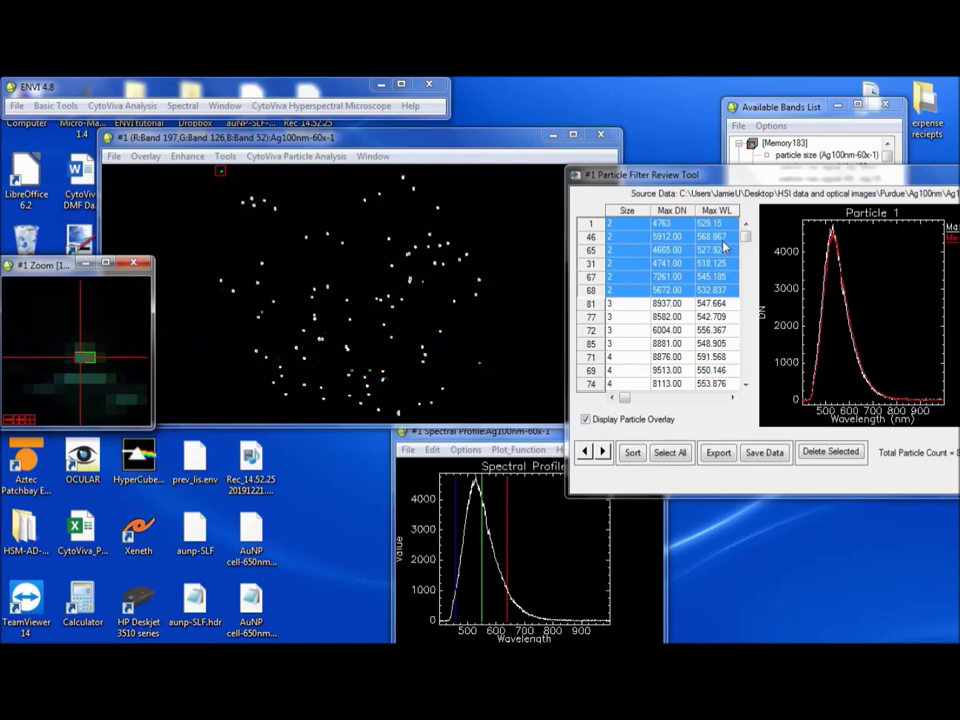
pyautogui.click(722, 212)
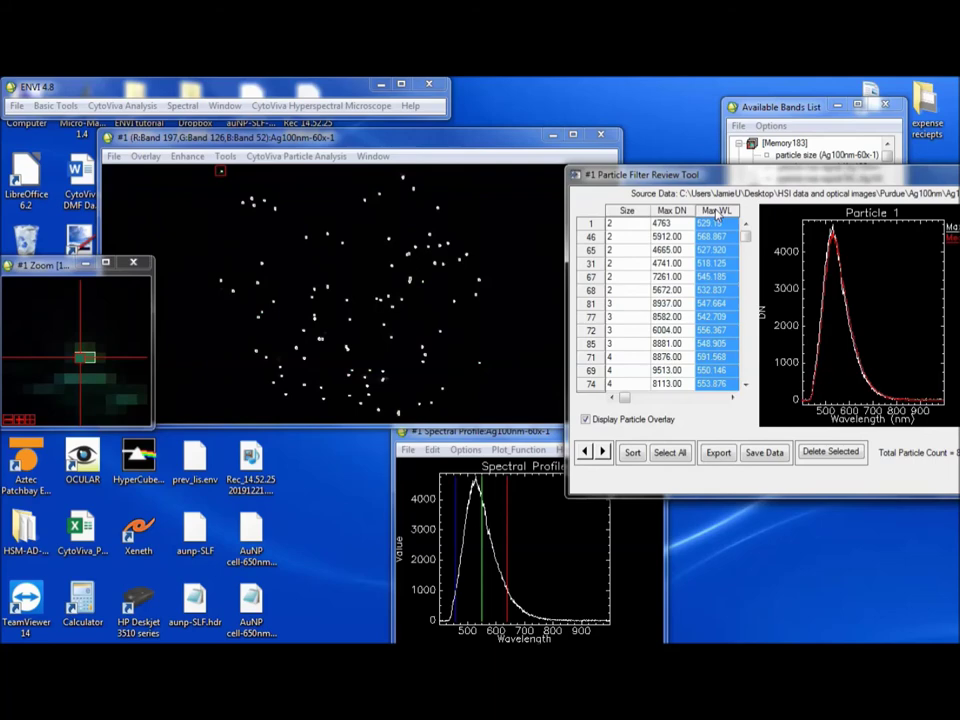
# - Sort particles by Max WL ascending and select the seven particles in rows 42 to 64
pyautogui.click(632, 452)
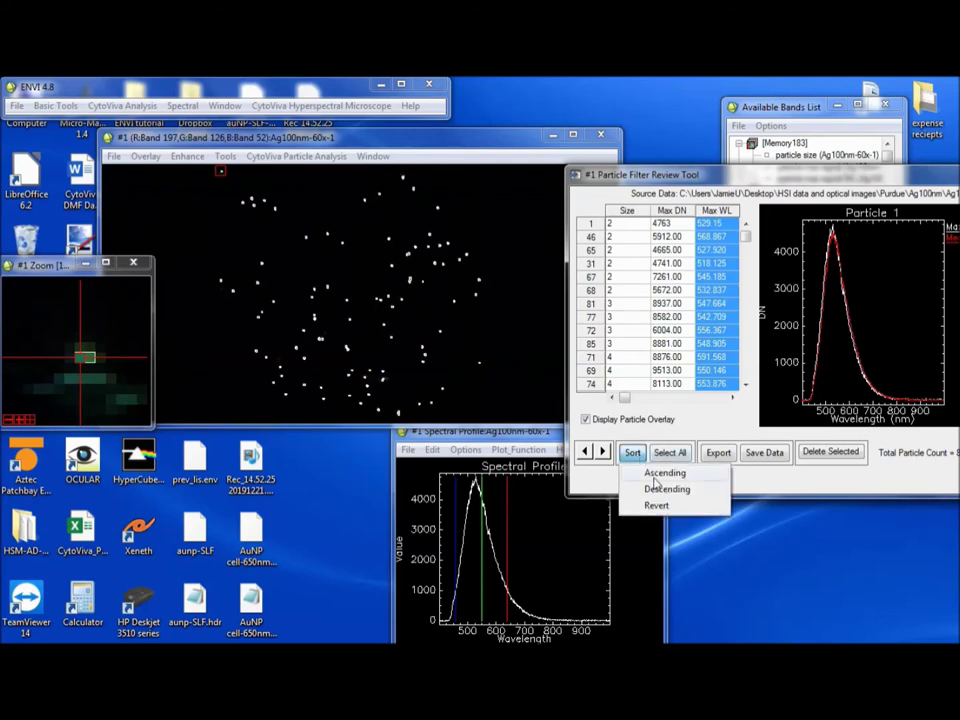
pyautogui.click(656, 475)
pyautogui.moveTo(748, 246); pyautogui.dragTo(747, 297)
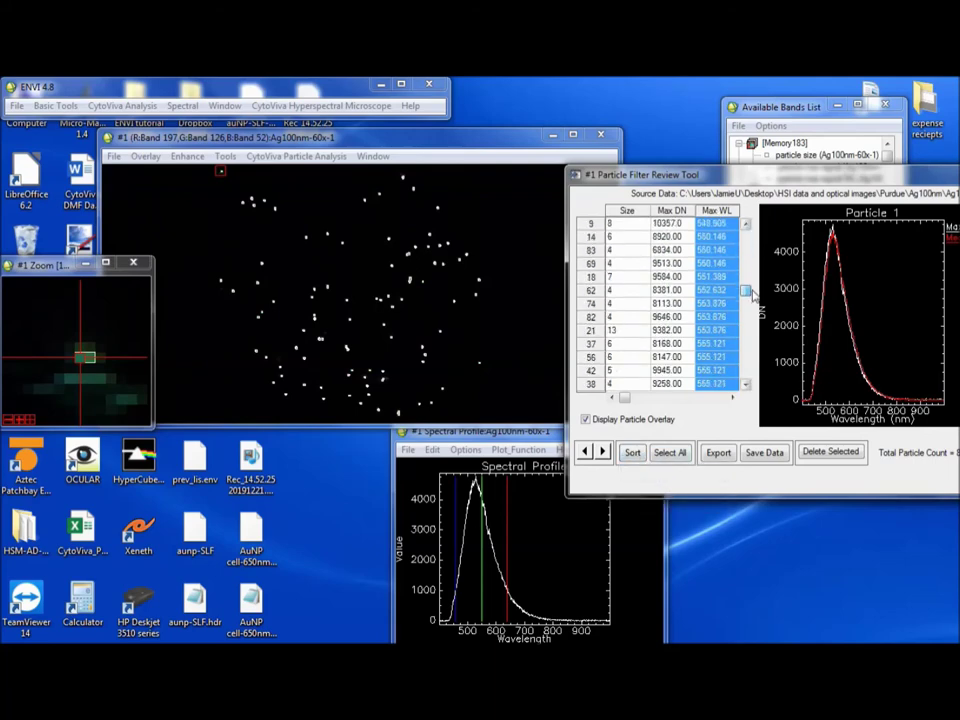
pyautogui.click(604, 237)
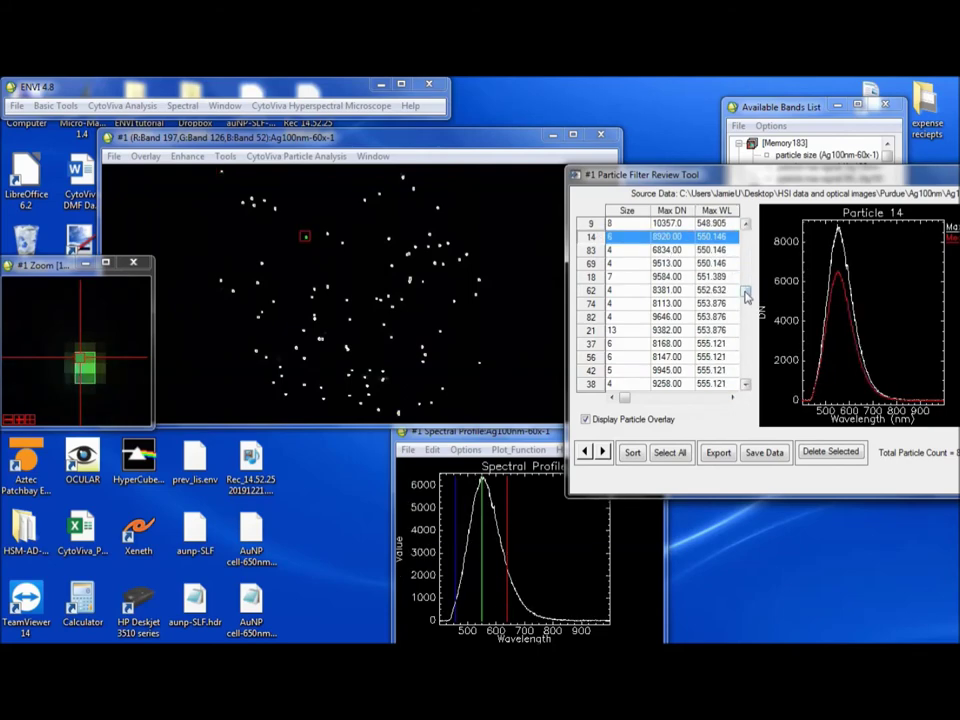
pyautogui.moveTo(745, 296); pyautogui.dragTo(746, 313)
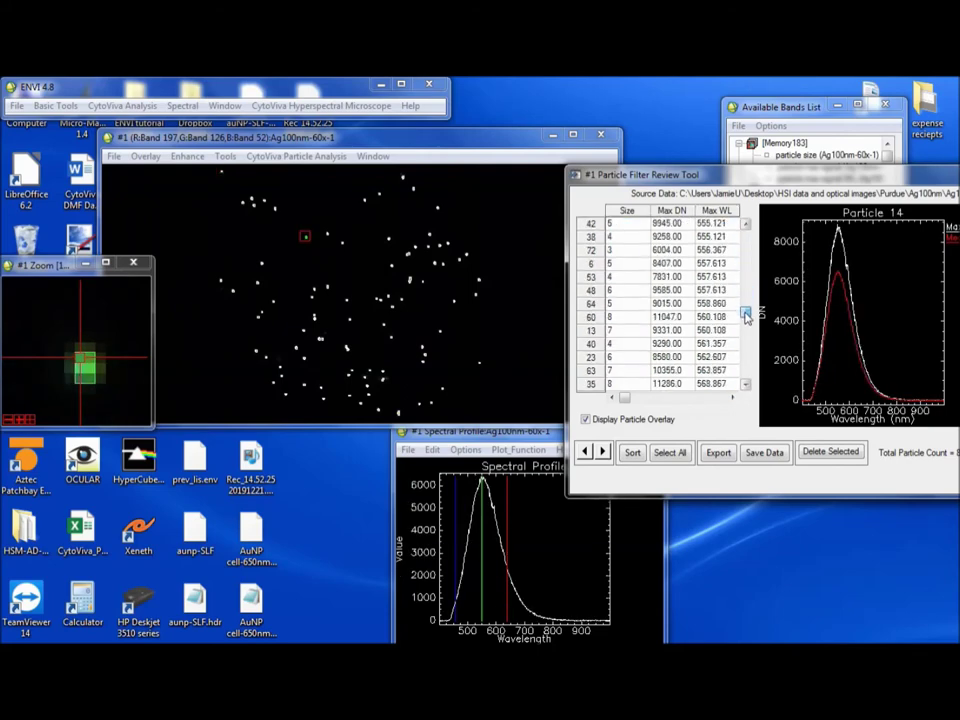
pyautogui.moveTo(604, 223); pyautogui.dragTo(598, 303)
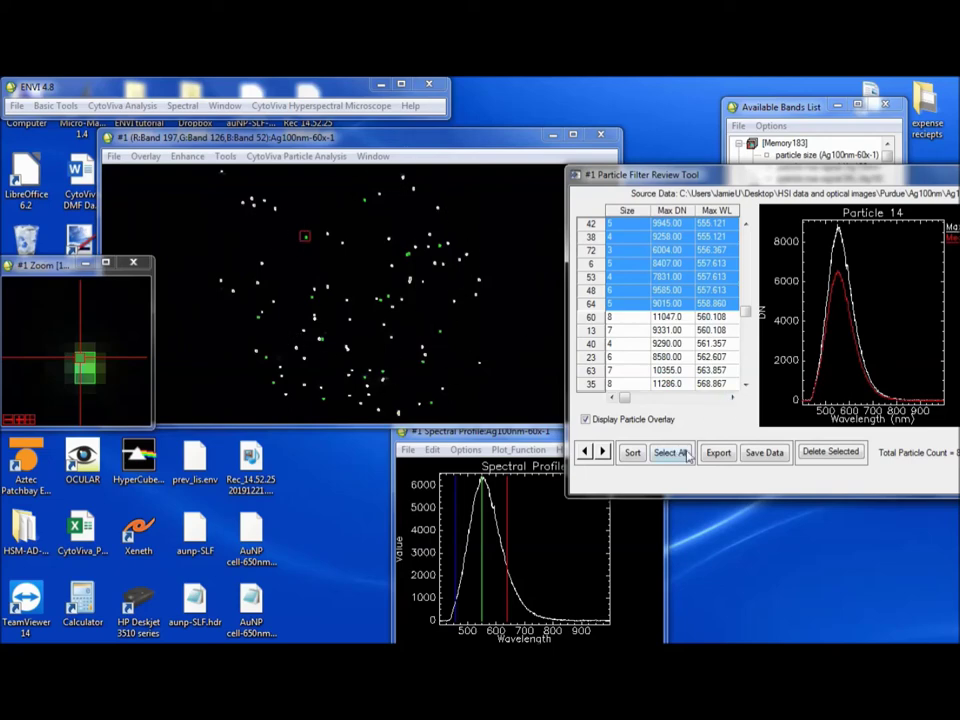
# - Export All Particle Spectra as integers to memory, creating the Memory184 spectral library
pyautogui.click(763, 455)
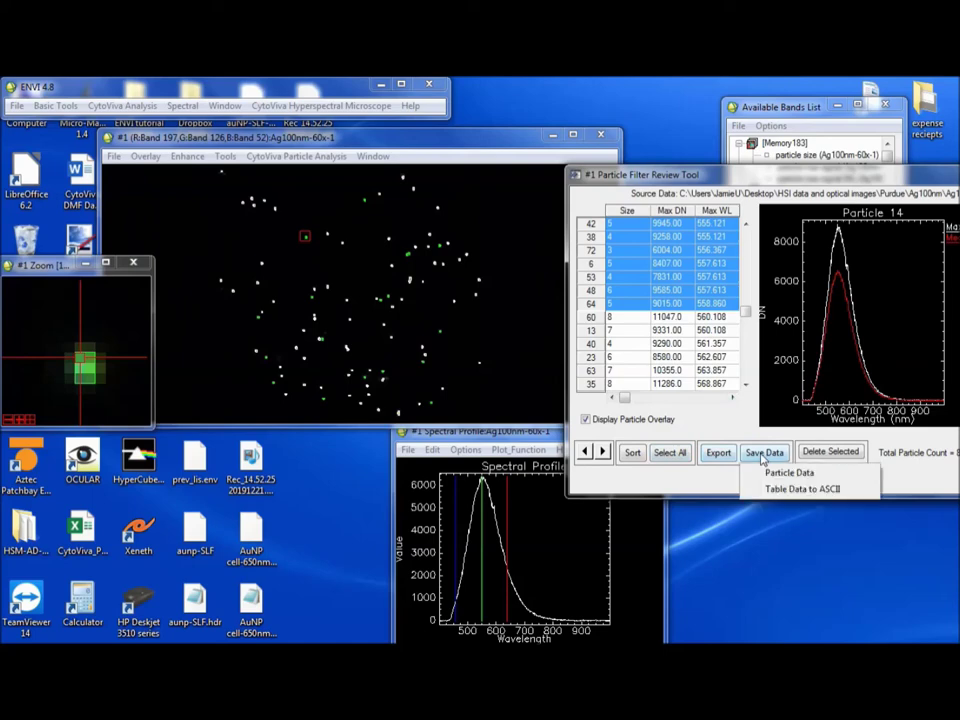
pyautogui.click(716, 454)
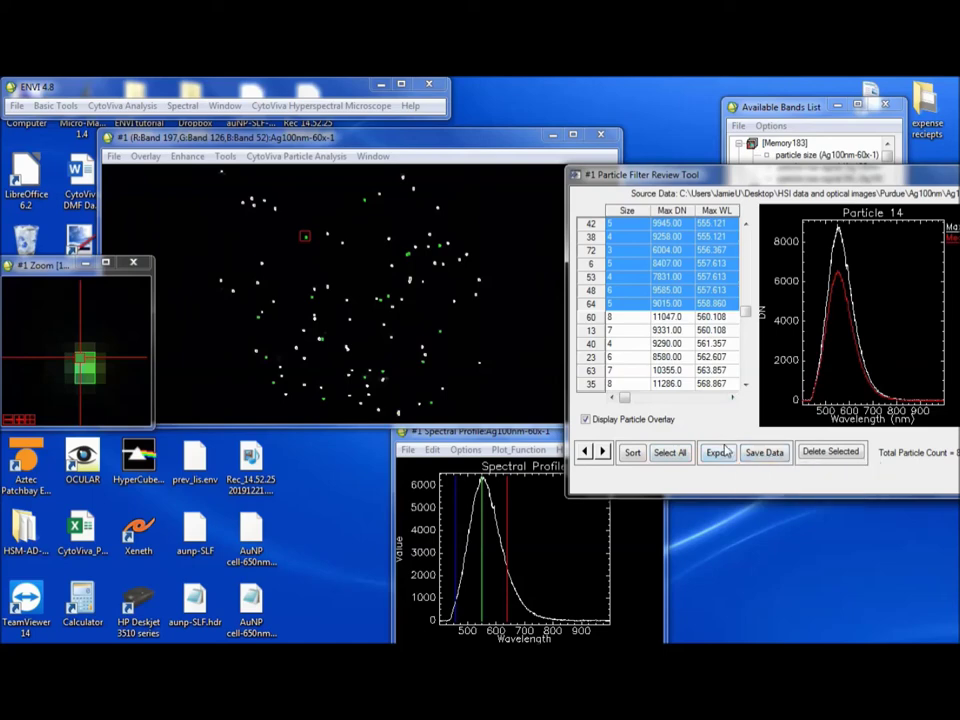
pyautogui.click(718, 454)
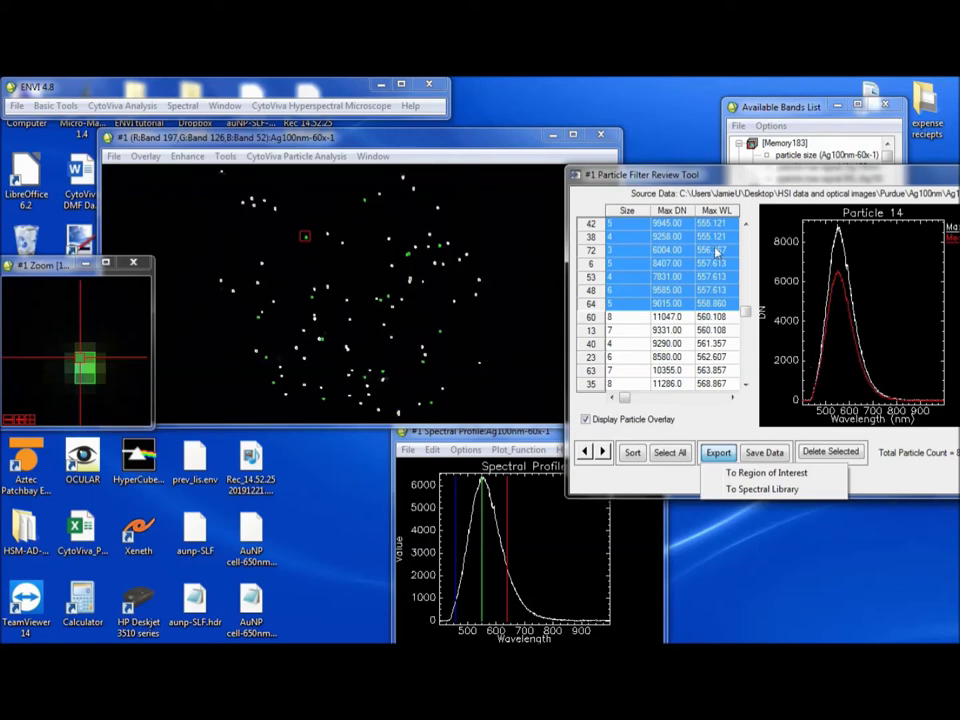
pyautogui.moveTo(717, 175); pyautogui.dragTo(697, 173)
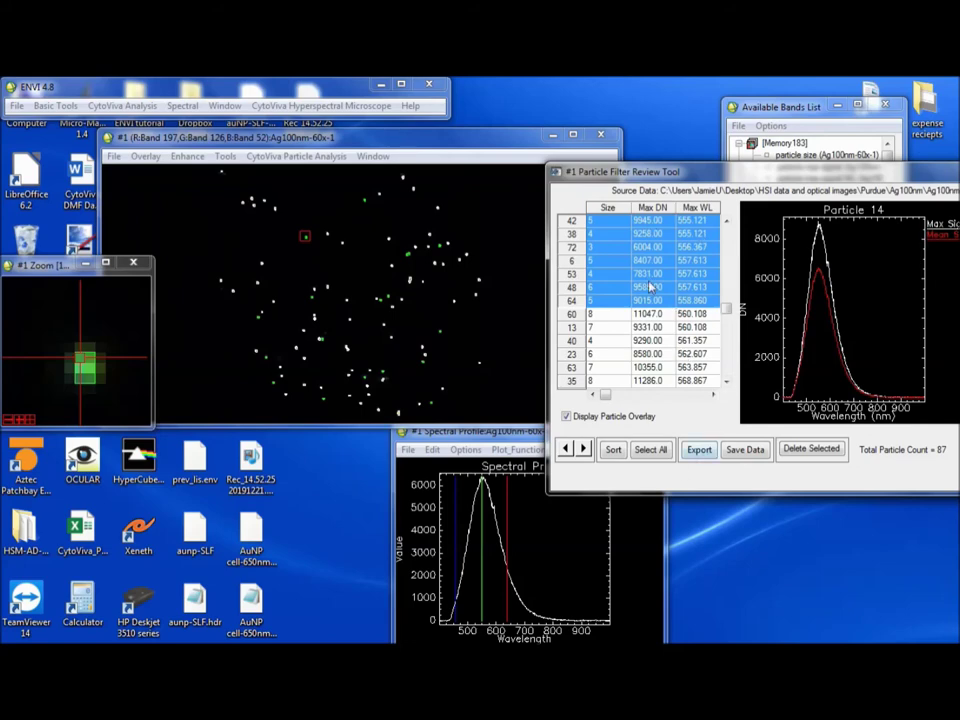
pyautogui.click(699, 450)
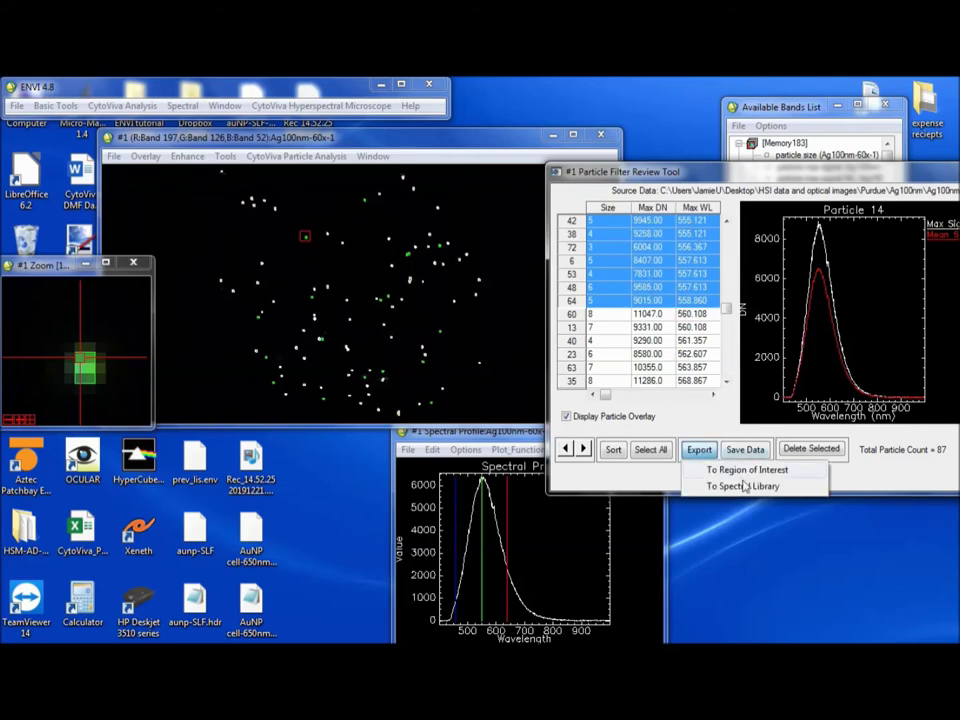
pyautogui.click(743, 487)
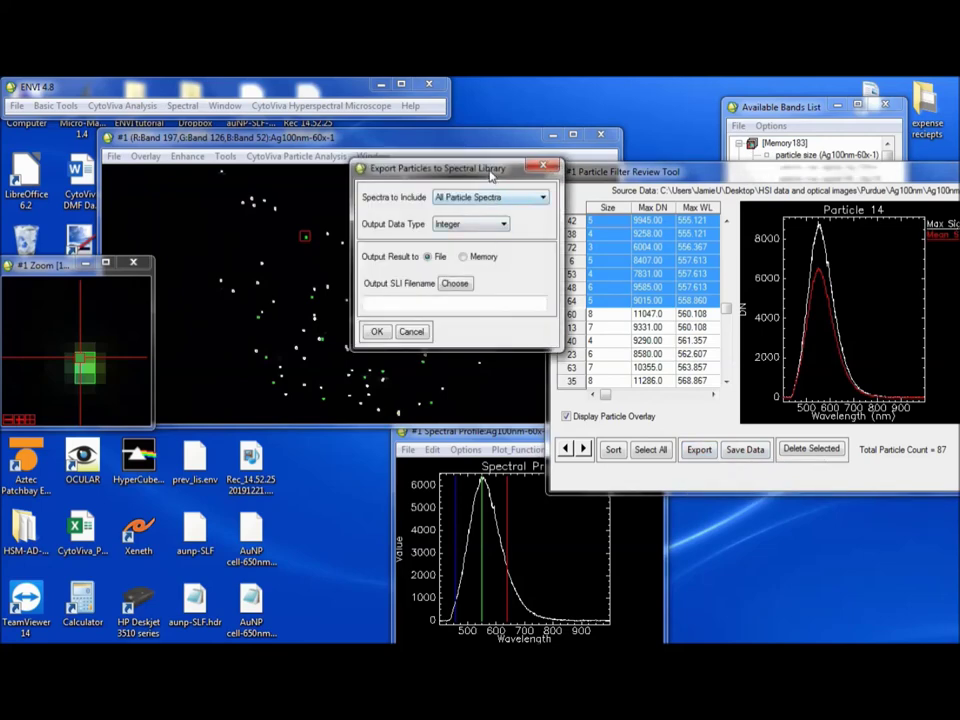
pyautogui.click(493, 202)
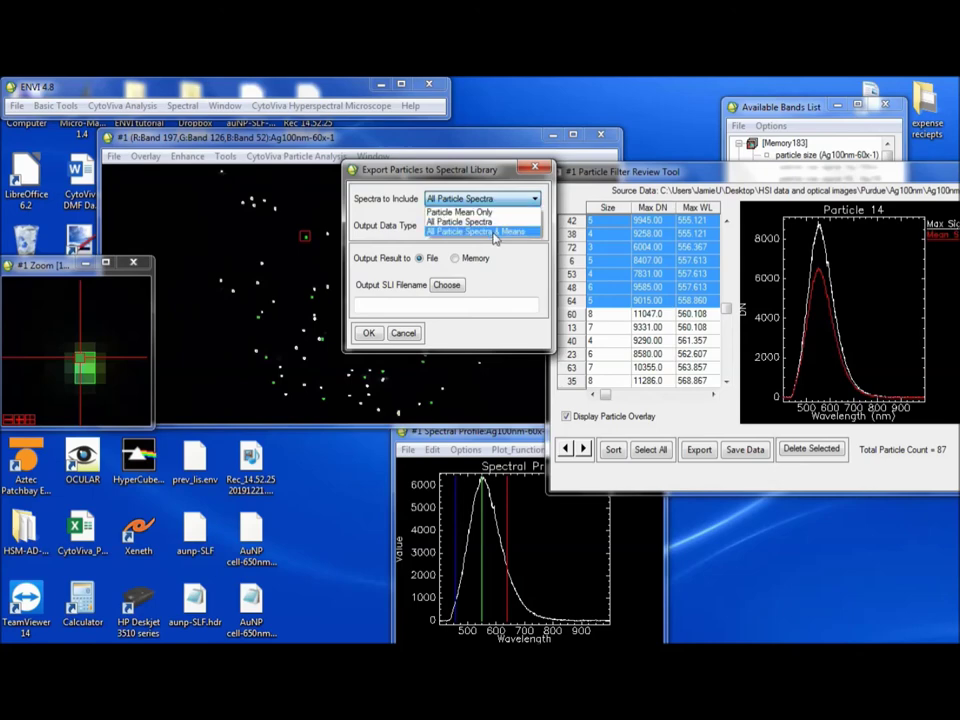
pyautogui.click(492, 224)
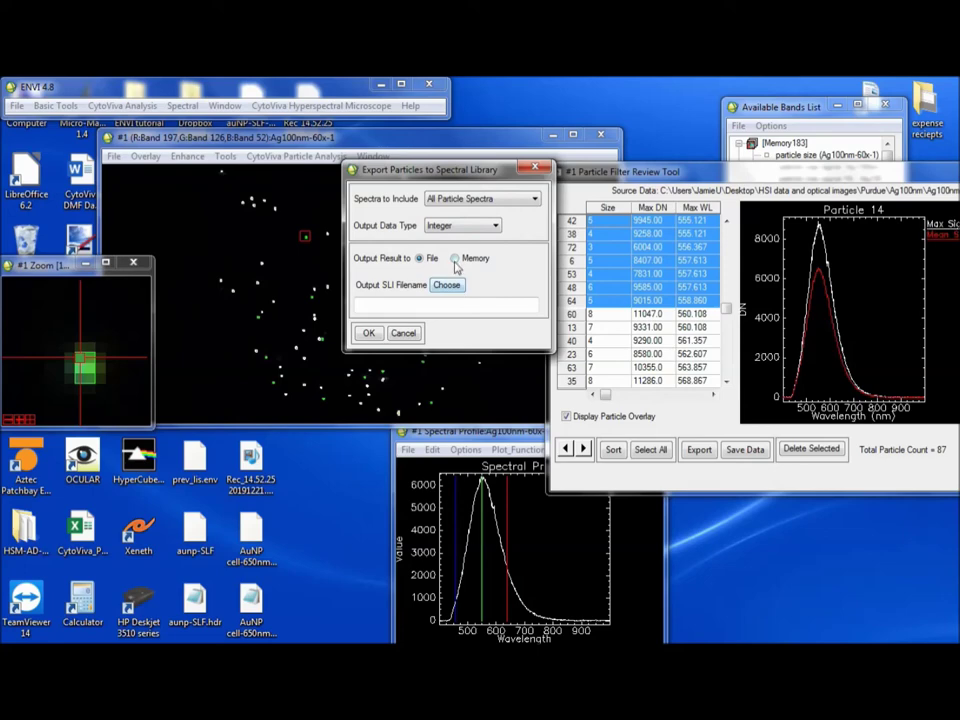
pyautogui.click(455, 259)
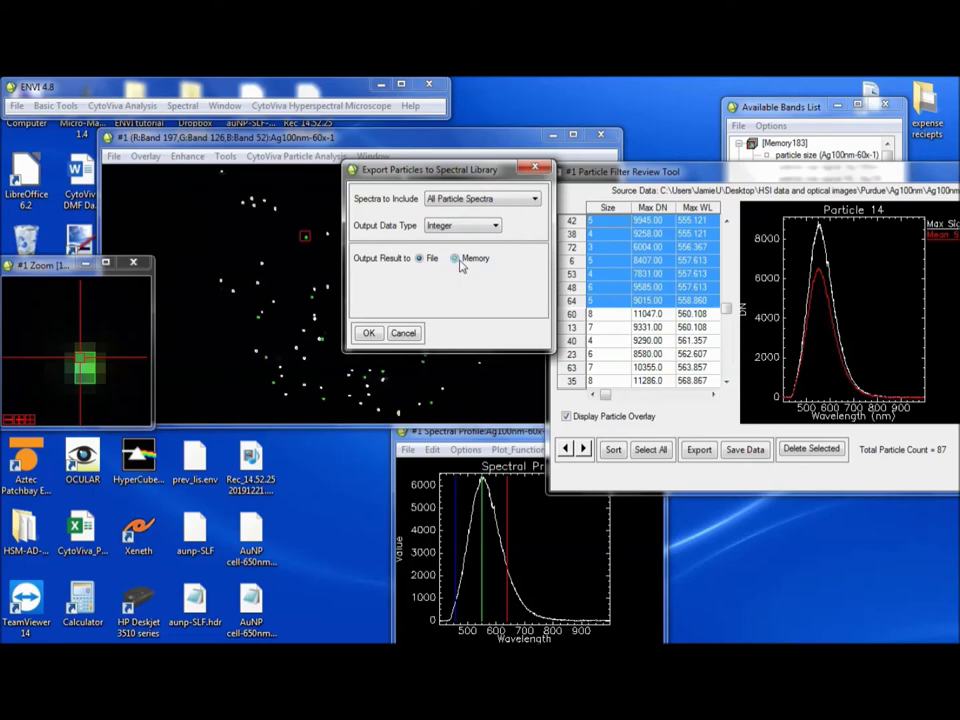
pyautogui.click(369, 334)
pyautogui.click(780, 144)
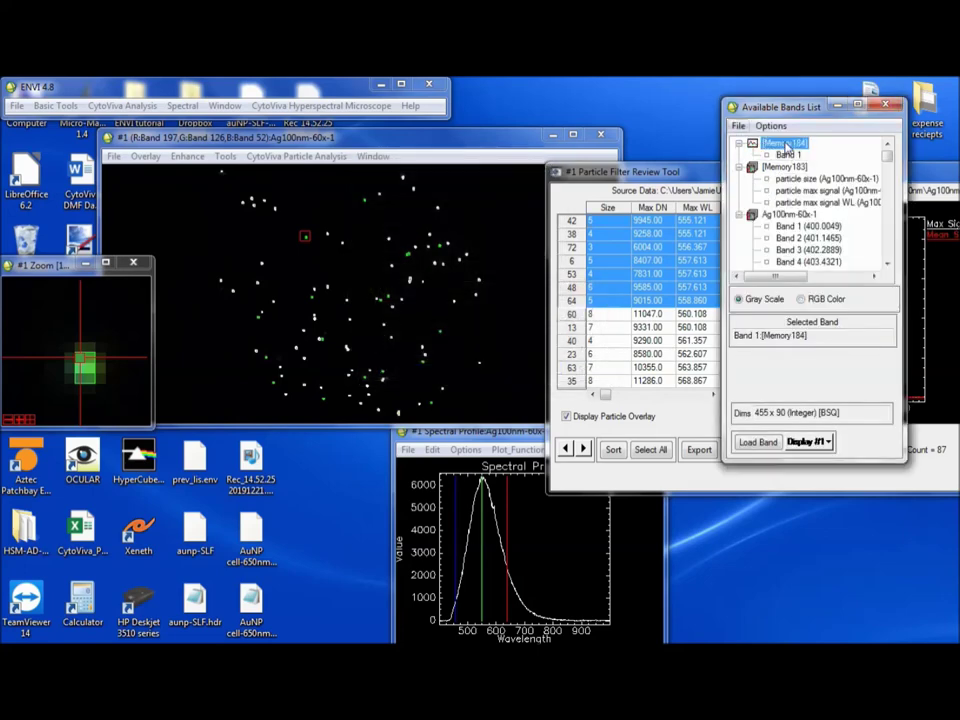
# - Open Memory184 in the Spectral Library Viewer
pyautogui.rightClick(795, 157)
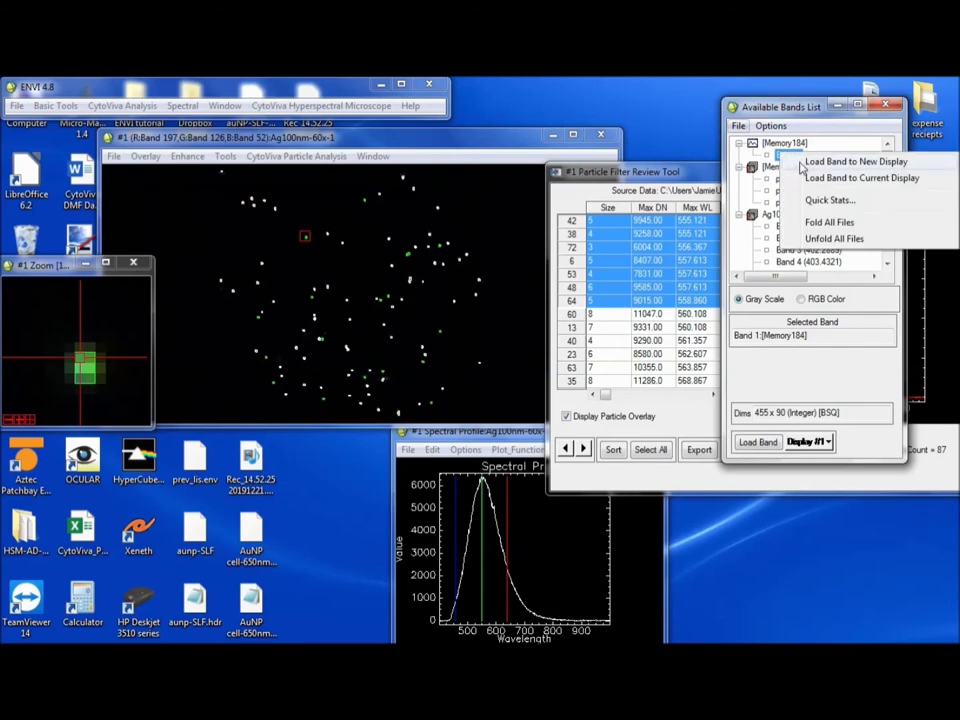
pyautogui.click(773, 146)
pyautogui.rightClick(805, 146)
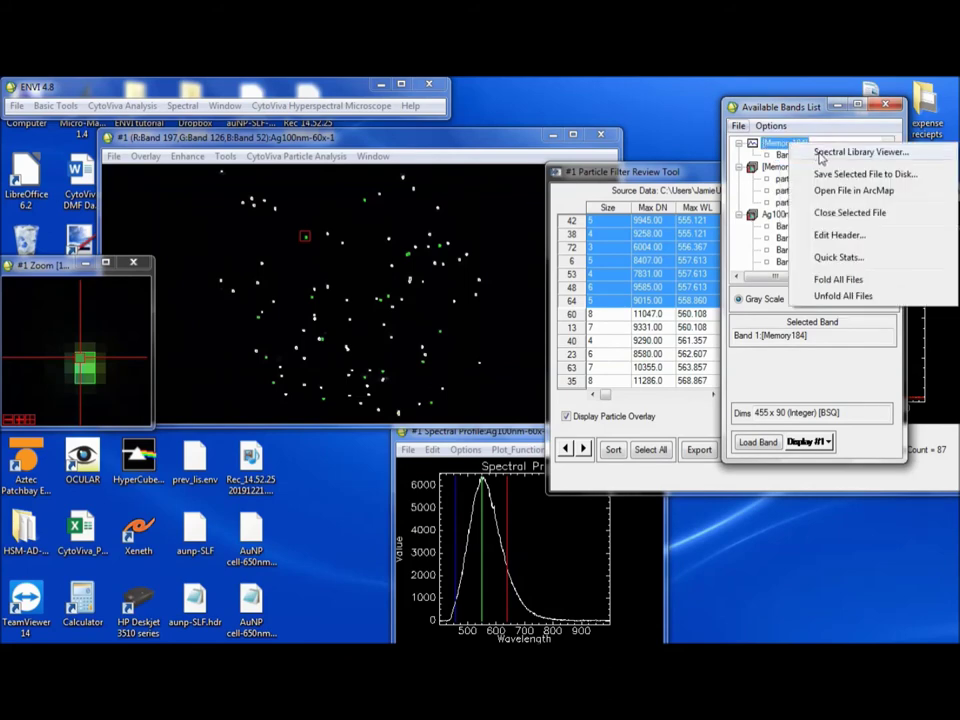
pyautogui.click(822, 155)
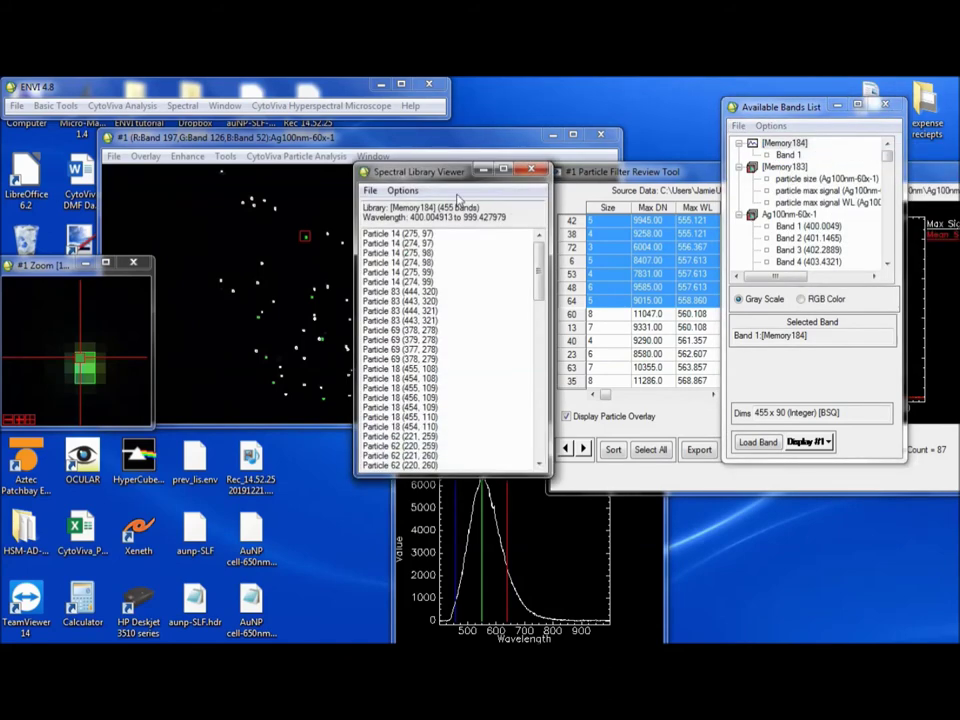
pyautogui.moveTo(447, 176); pyautogui.dragTo(400, 138)
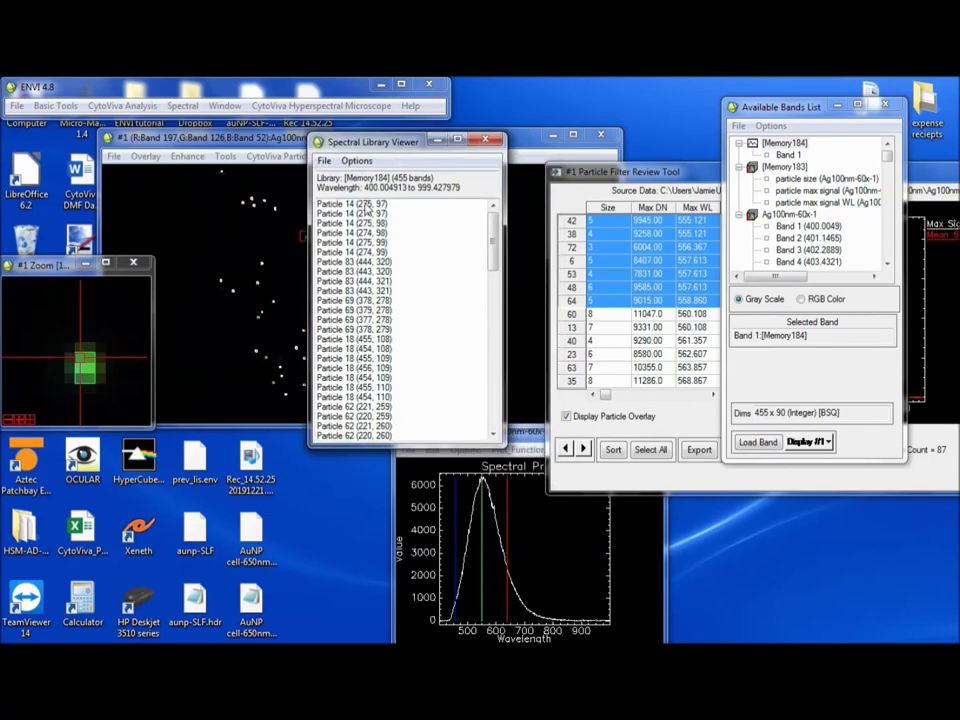
# - Plot every exported particle spectrum from Particle 14 onward, then close the viewer
pyautogui.click(352, 203)
pyautogui.moveTo(410, 289); pyautogui.dragTo(563, 199)
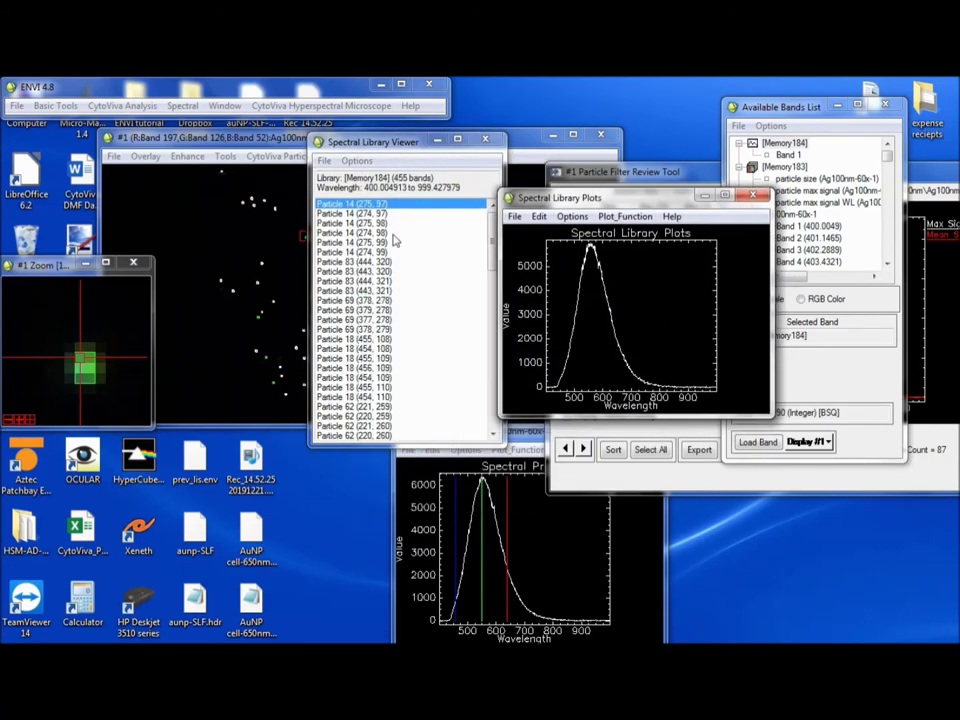
pyautogui.click(362, 214)
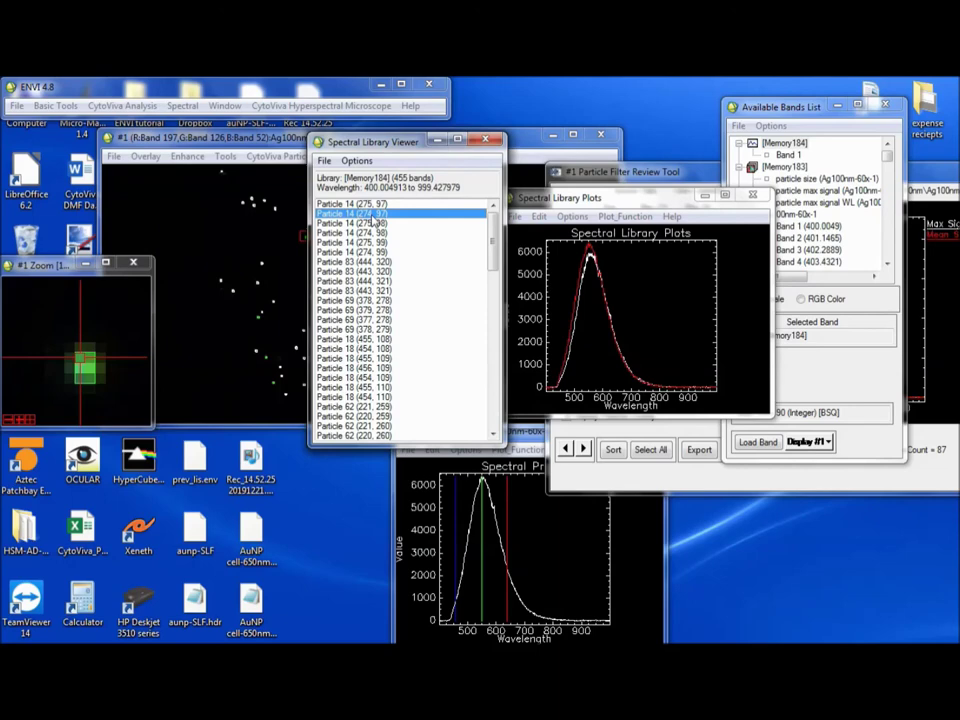
pyautogui.press('Down')
pyautogui.press('Down')
pyautogui.press('Down')
pyautogui.press('Down')
pyautogui.press('Down')
pyautogui.press('Down')
pyautogui.press('Down')
pyautogui.press('Down')
pyautogui.press('Down')
pyautogui.press('Down')
pyautogui.press('Down')
pyautogui.press('Down')
pyautogui.press('Down')
pyautogui.press('Down')
pyautogui.press('Down')
pyautogui.press('Down')
pyautogui.press('Down')
pyautogui.press('Down')
pyautogui.press('Down')
pyautogui.press('Down')
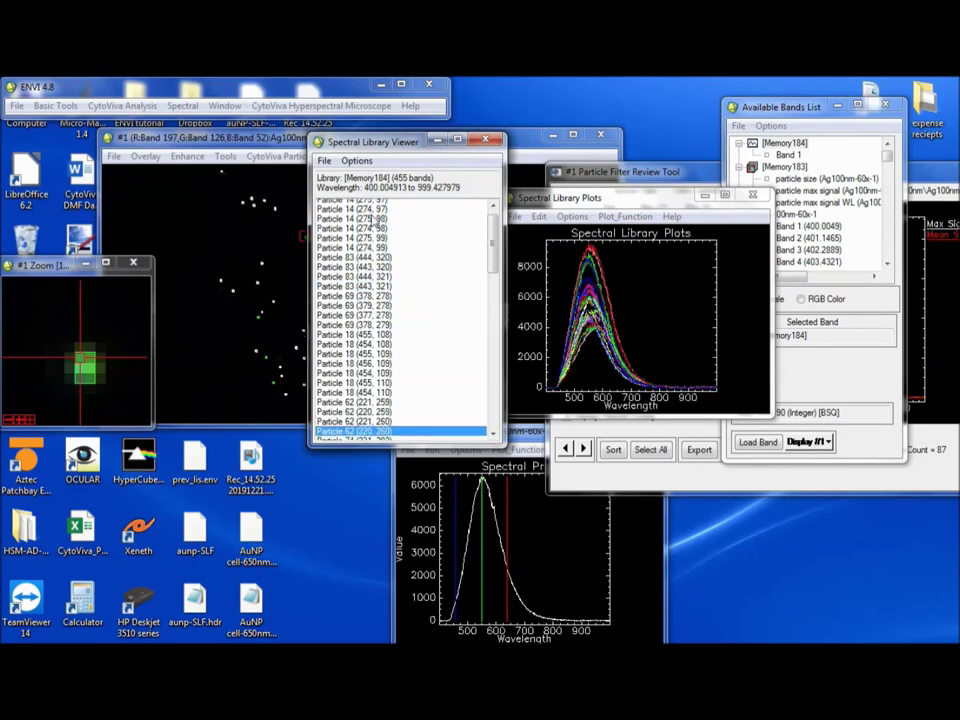
pyautogui.press('Down')
pyautogui.press('Down')
pyautogui.press('Down')
pyautogui.press('Down')
pyautogui.press('Down')
pyautogui.press('Down')
pyautogui.press('Down')
pyautogui.press('Down')
pyautogui.press('Down')
pyautogui.press('Down')
pyautogui.press('Down')
pyautogui.press('Down')
pyautogui.press('Down')
pyautogui.press('Down')
pyautogui.press('Down')
pyautogui.press('Down')
pyautogui.press('Down')
pyautogui.press('Down')
pyautogui.press('Down')
pyautogui.press('Down')
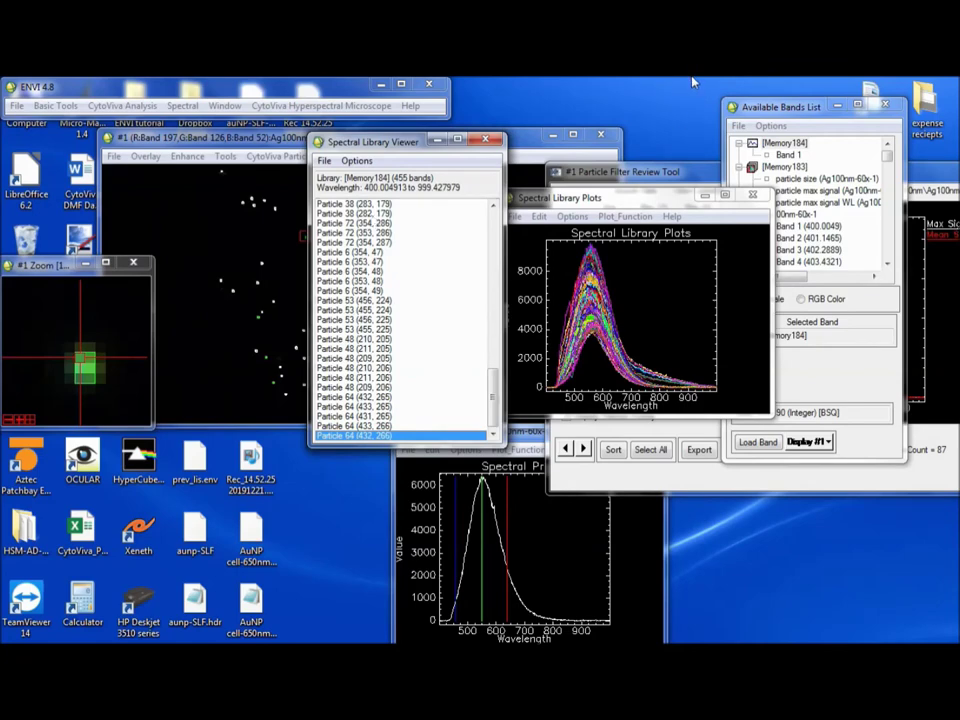
pyautogui.click(486, 140)
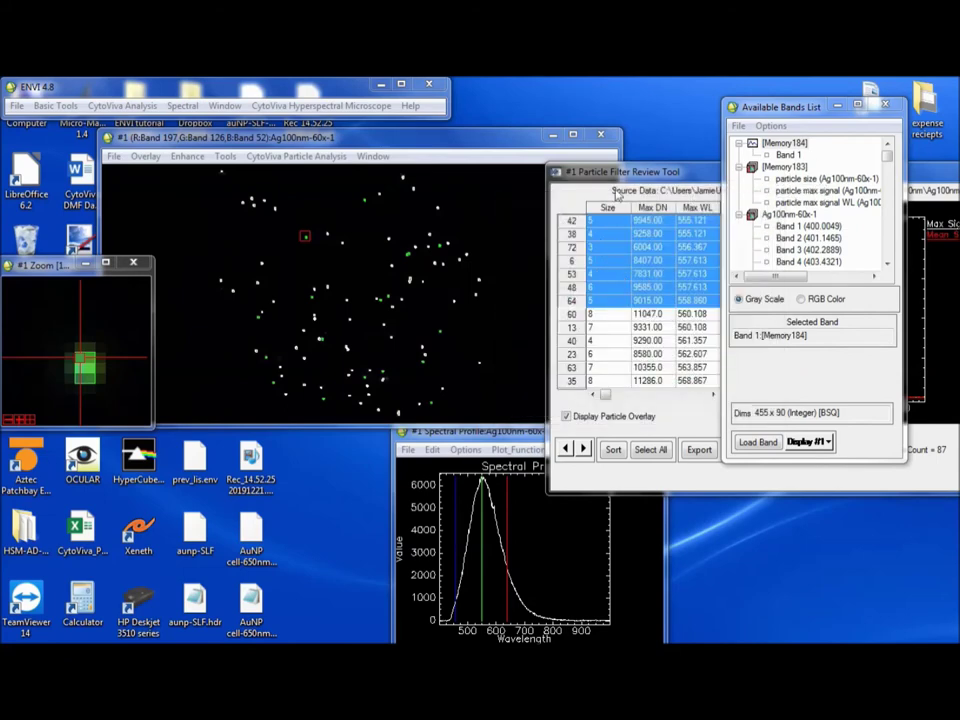
# - Export the selected particles to regions of interest
pyautogui.moveTo(613, 175); pyautogui.dragTo(453, 158)
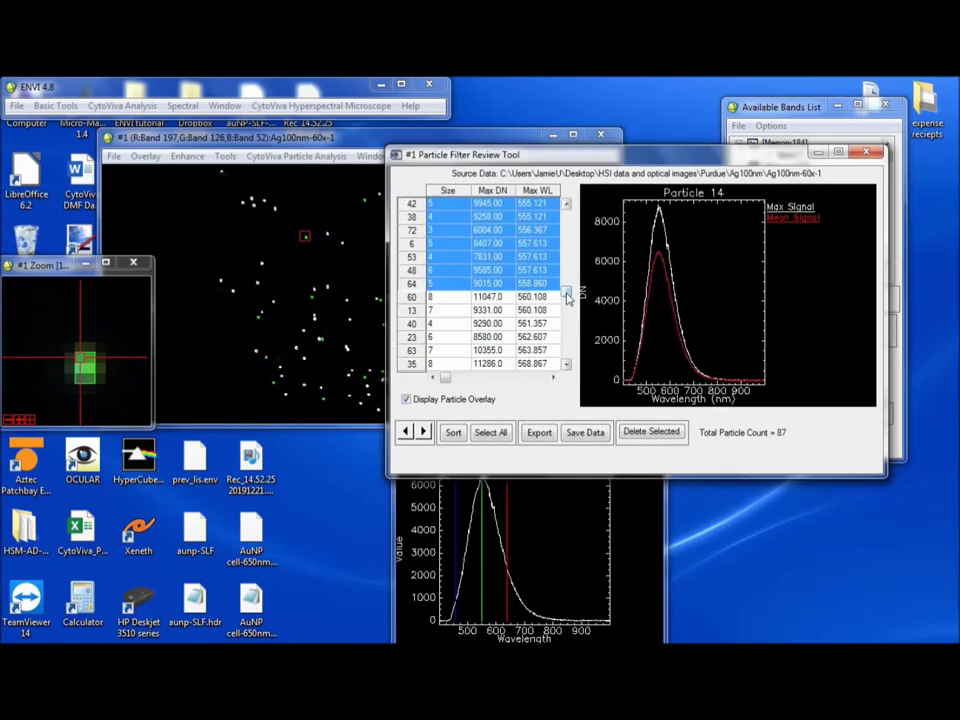
pyautogui.moveTo(567, 291); pyautogui.dragTo(585, 368)
pyautogui.click(539, 432)
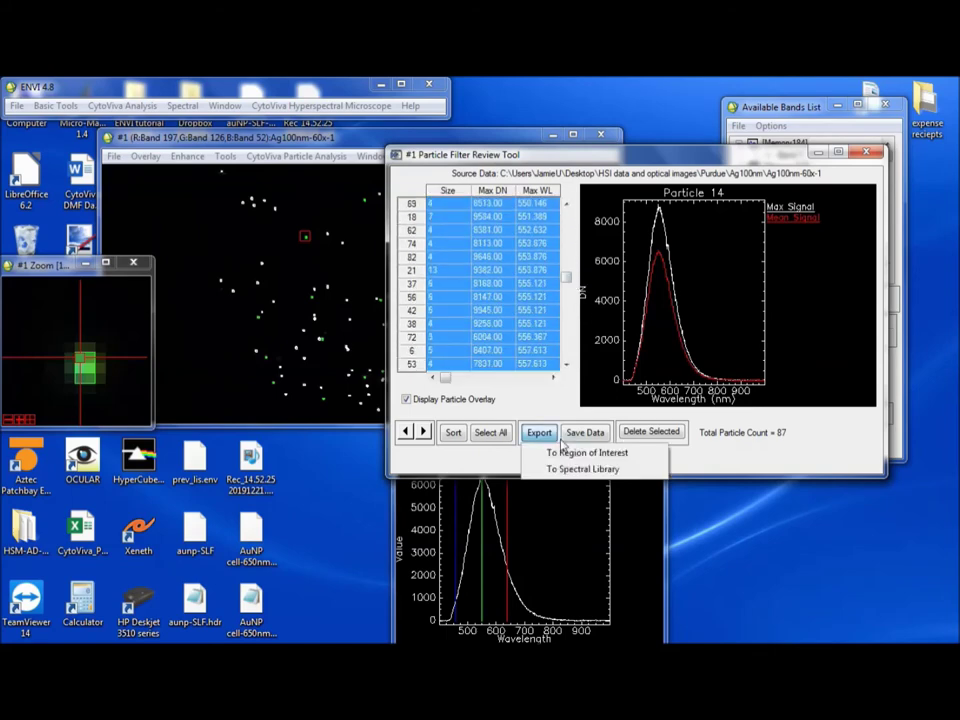
pyautogui.click(573, 453)
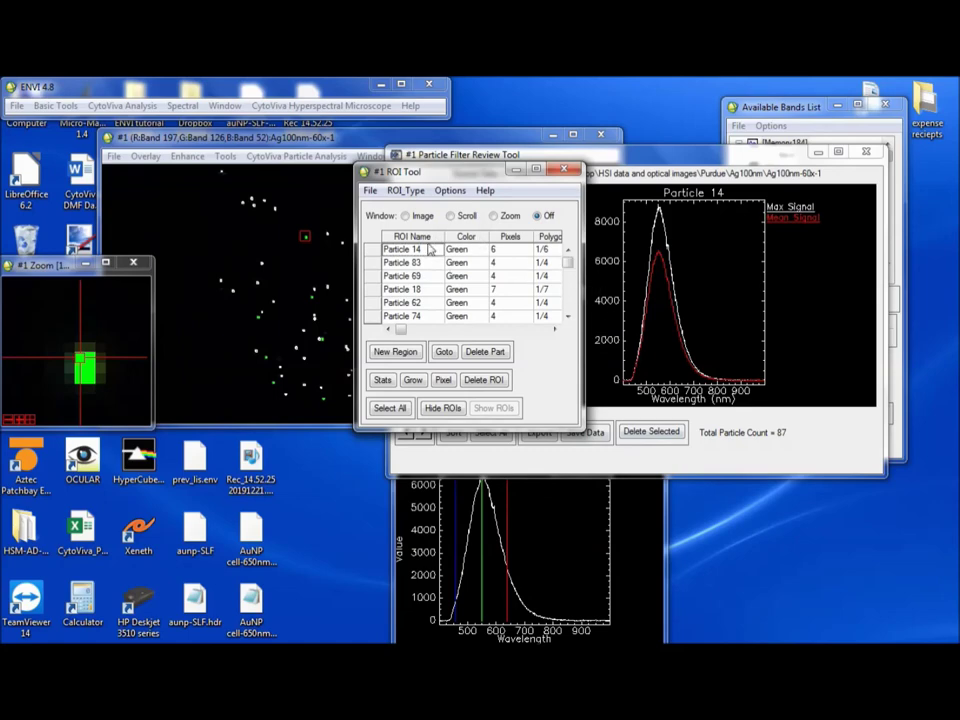
# - Select all 17 regions in the ROI Tool and start File > Save ROIs
pyautogui.moveTo(404, 177); pyautogui.dragTo(550, 147)
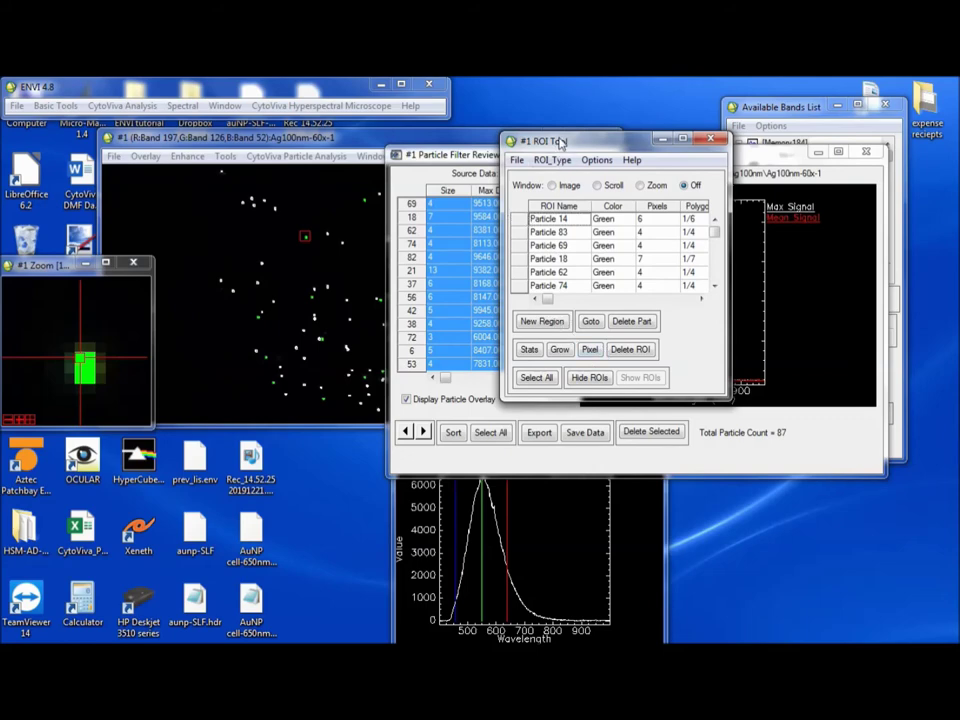
pyautogui.moveTo(561, 141); pyautogui.dragTo(340, 166)
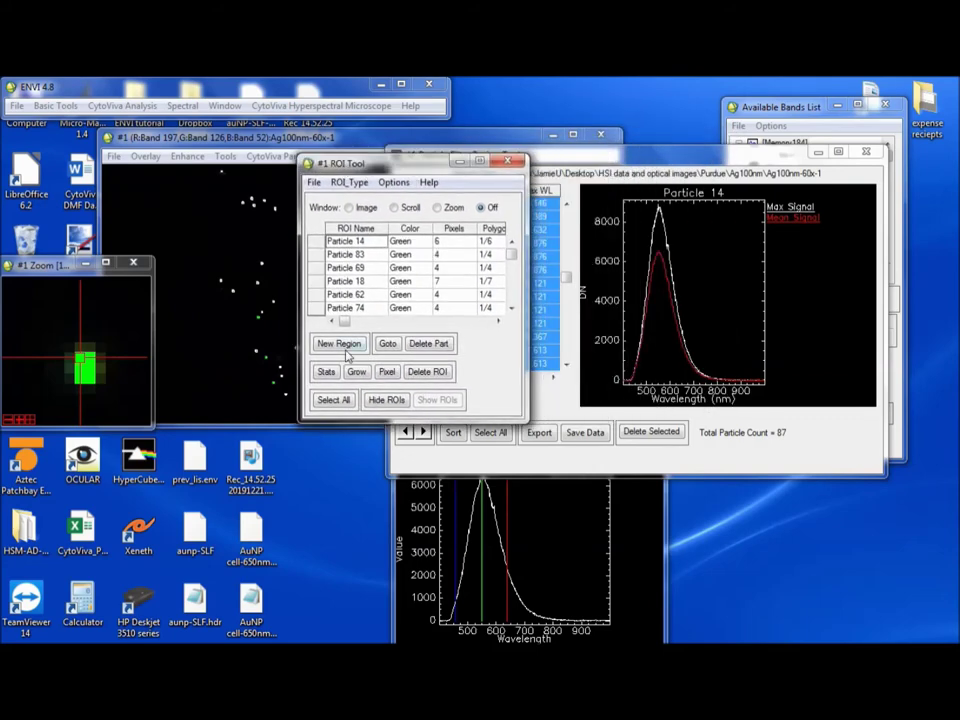
pyautogui.click(338, 401)
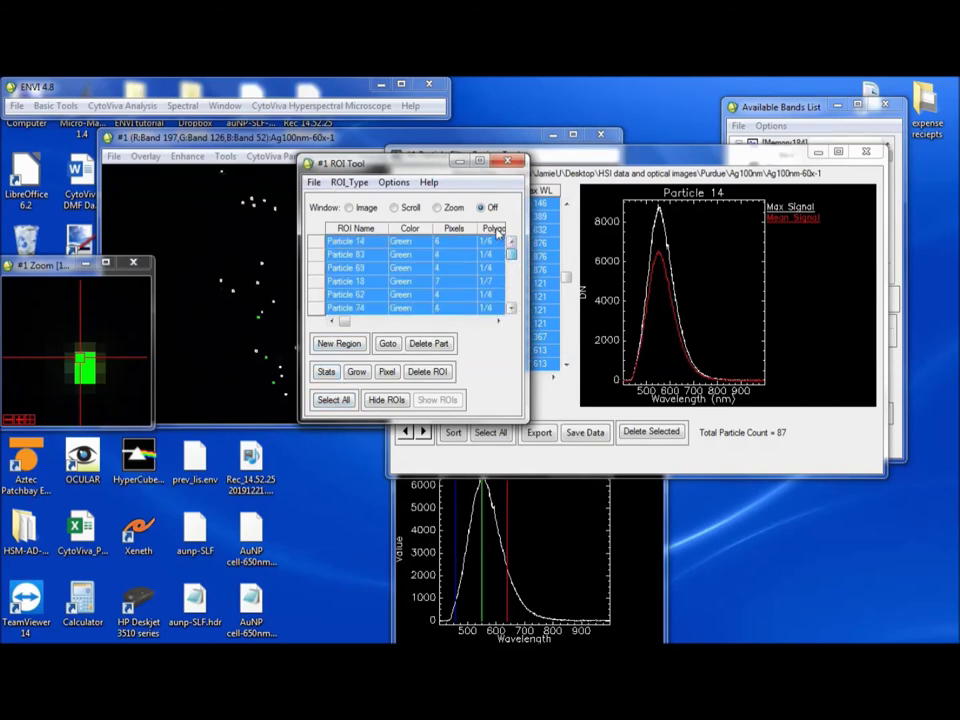
pyautogui.click(328, 372)
pyautogui.click(314, 183)
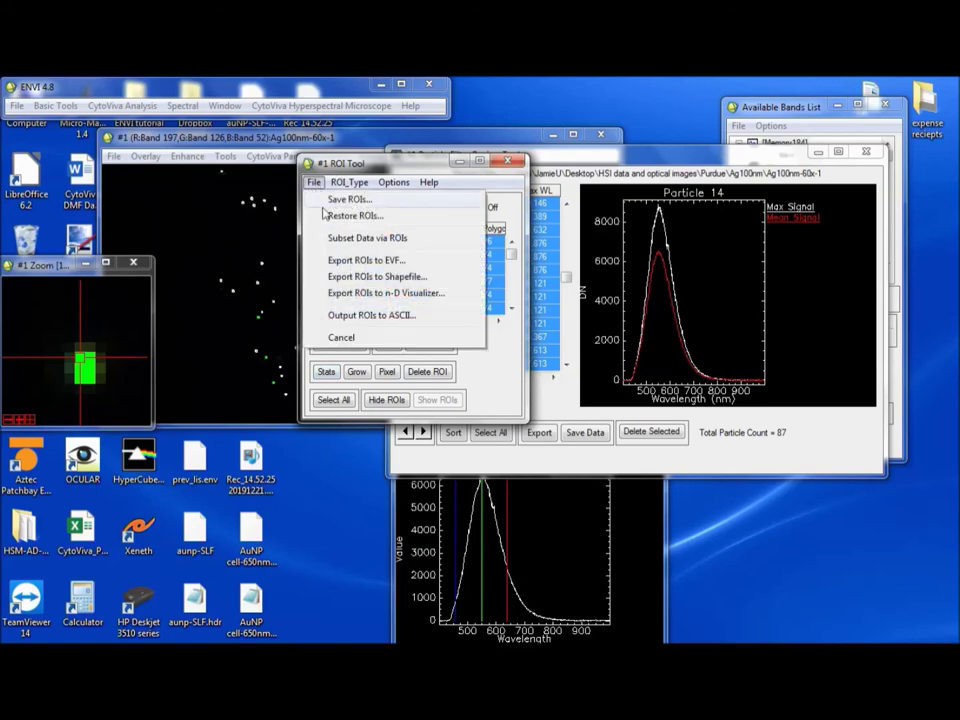
pyautogui.click(330, 201)
# - Save all 17 regions to 550-560nm ROI.roi and close the ROI Tool
pyautogui.click(393, 380)
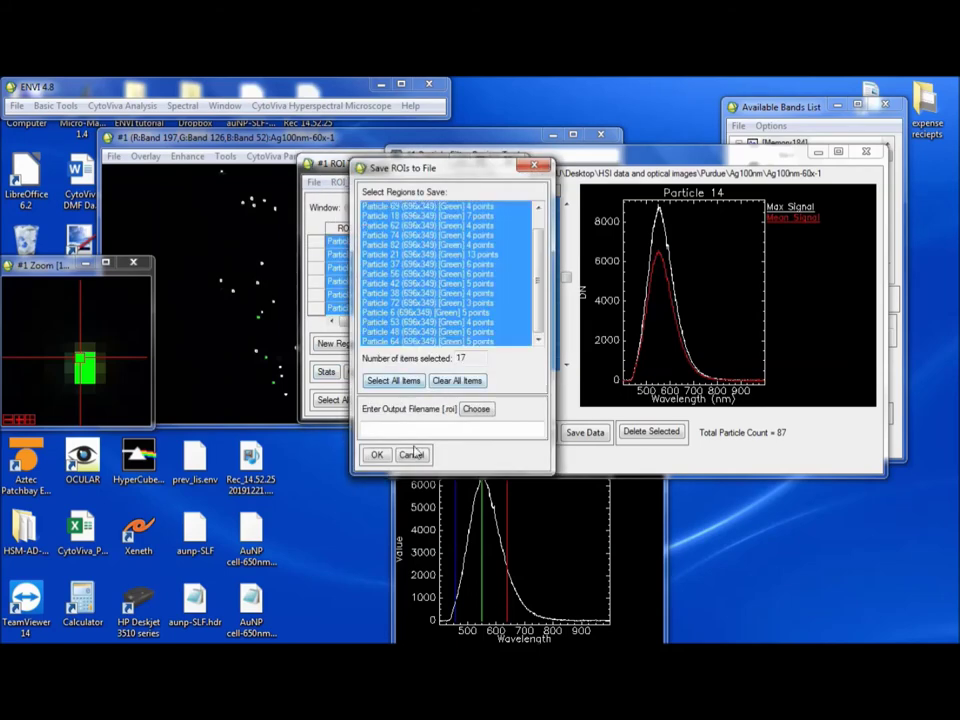
pyautogui.click(475, 408)
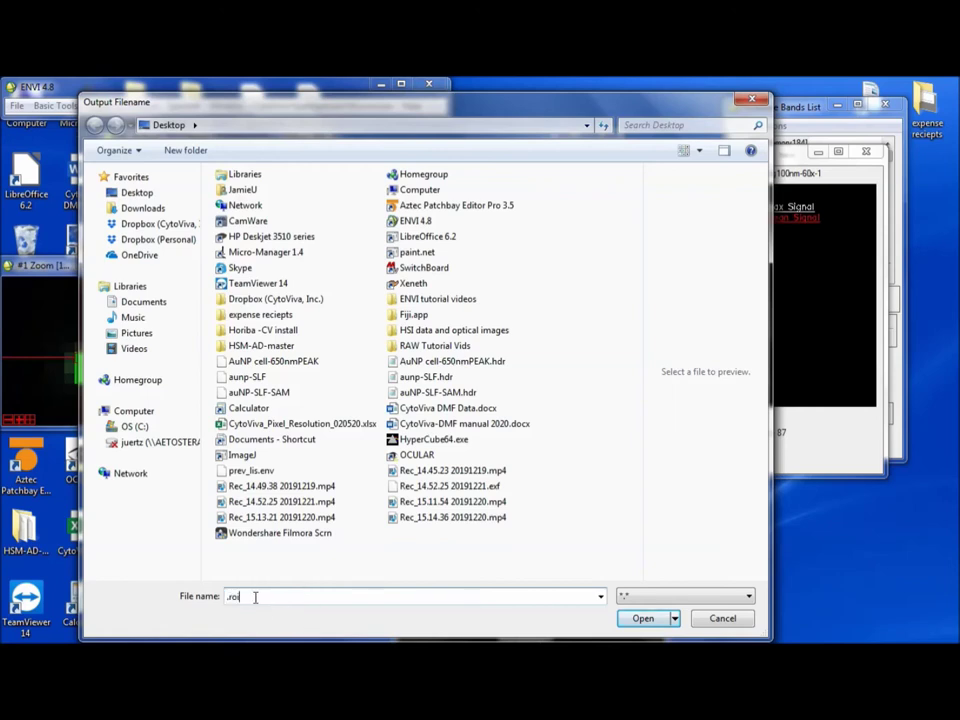
pyautogui.hotkey('ctrl', 'a')
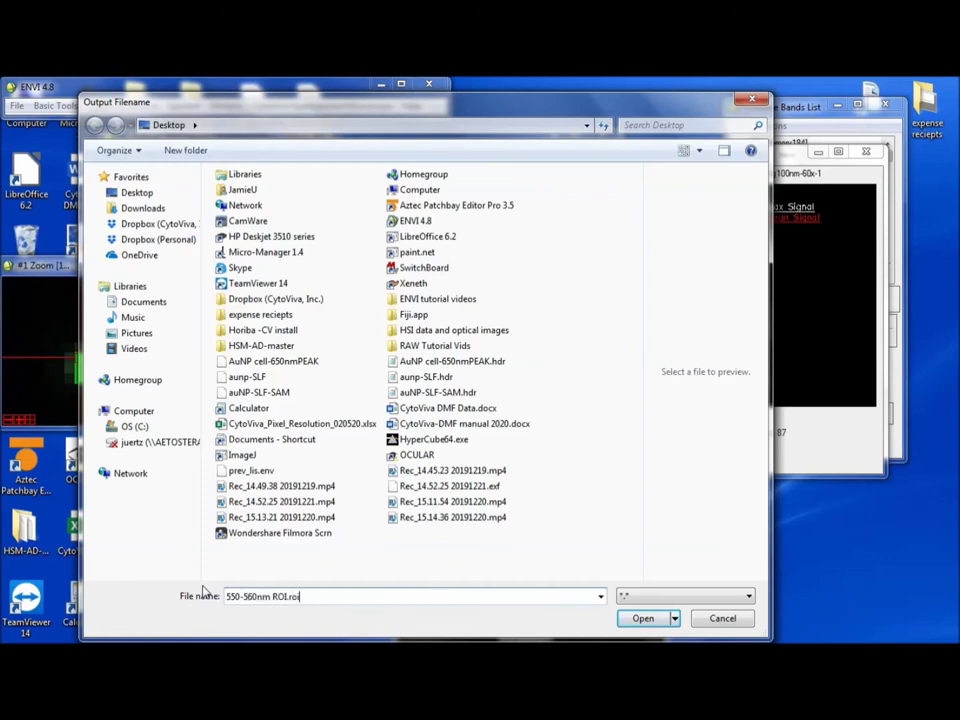
pyautogui.click(643, 618)
pyautogui.click(376, 456)
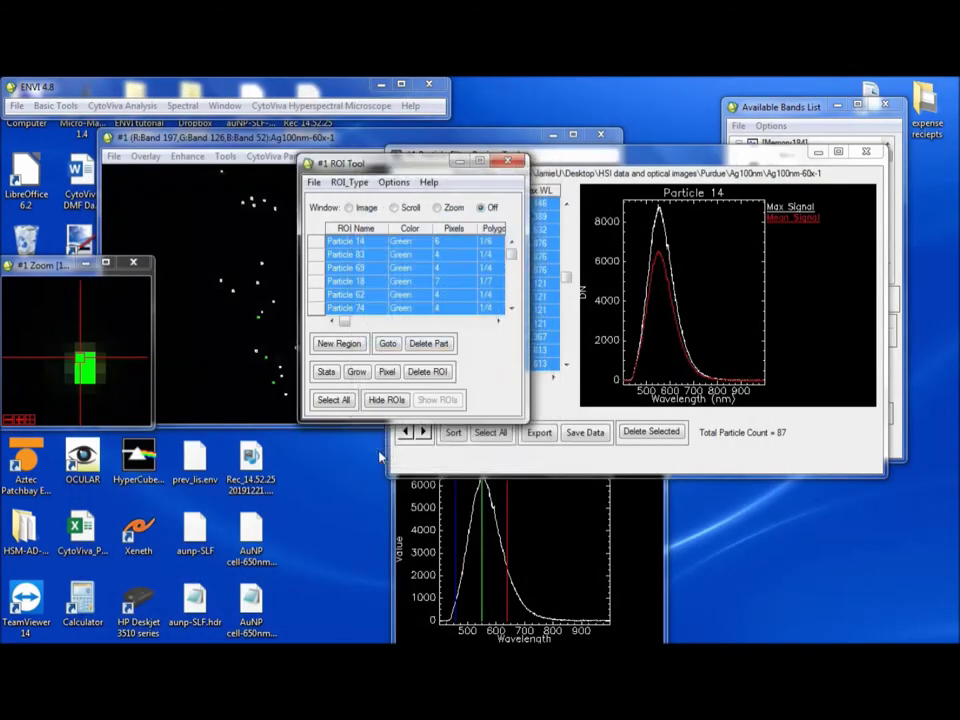
pyautogui.click(514, 170)
pyautogui.moveTo(688, 155); pyautogui.dragTo(655, 173)
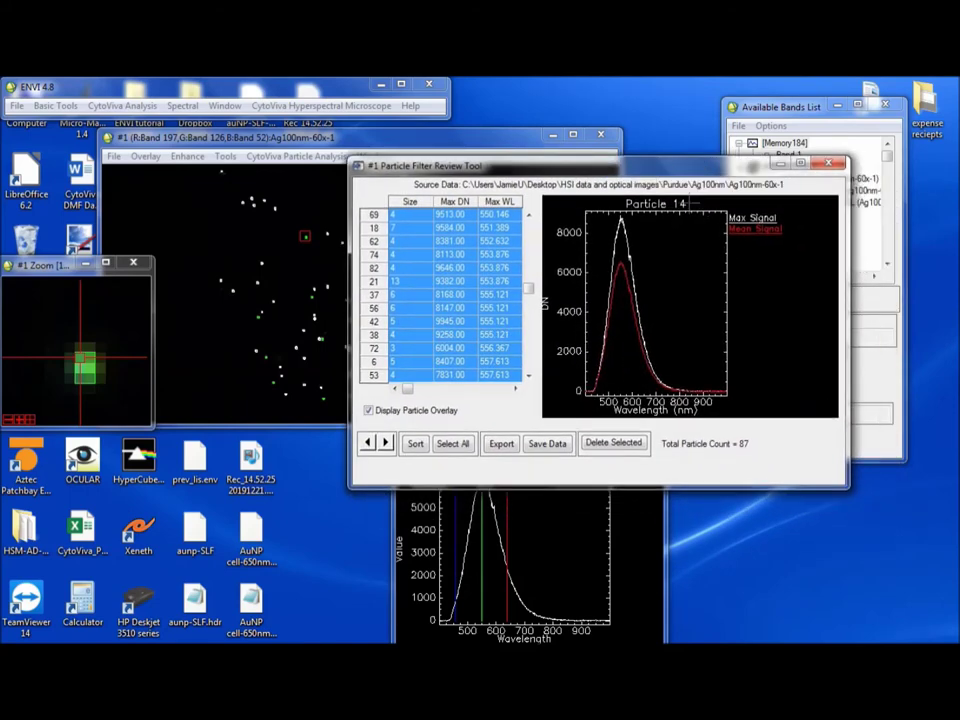
# - Revert the particle table to original particle-number order, starting at particle 1
pyautogui.moveTo(649, 155); pyautogui.dragTo(630, 143)
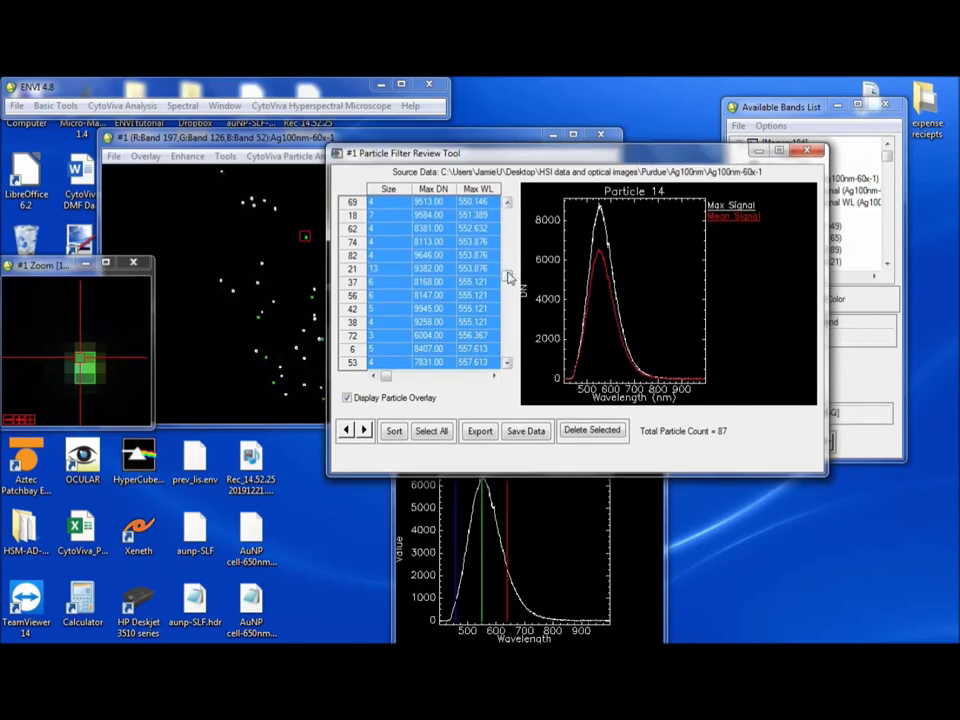
pyautogui.moveTo(510, 275); pyautogui.dragTo(519, 226)
pyautogui.click(478, 188)
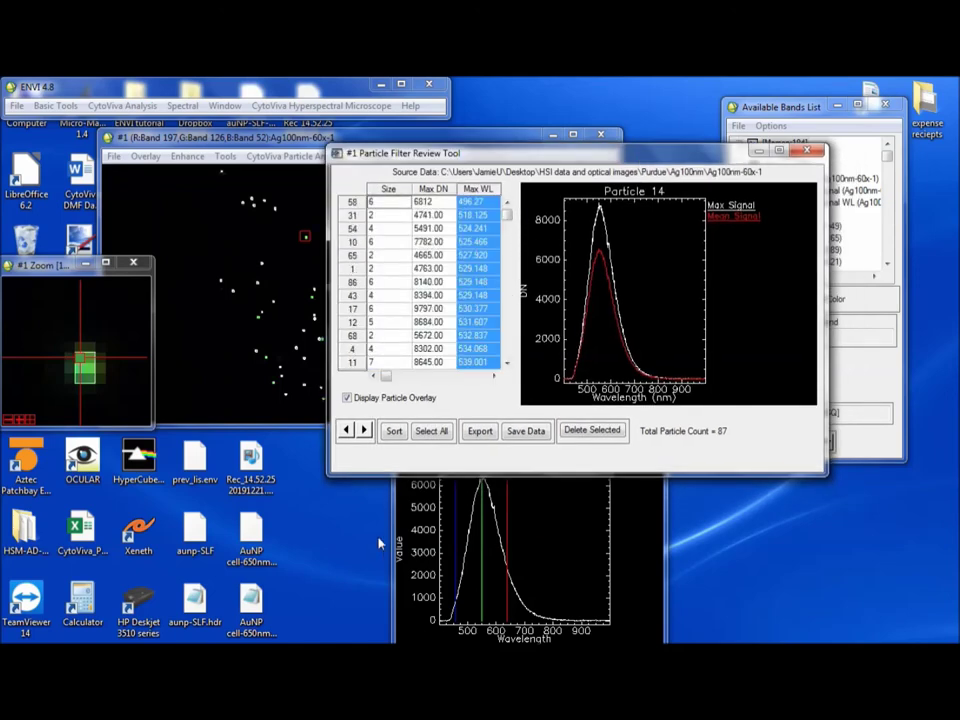
pyautogui.click(394, 430)
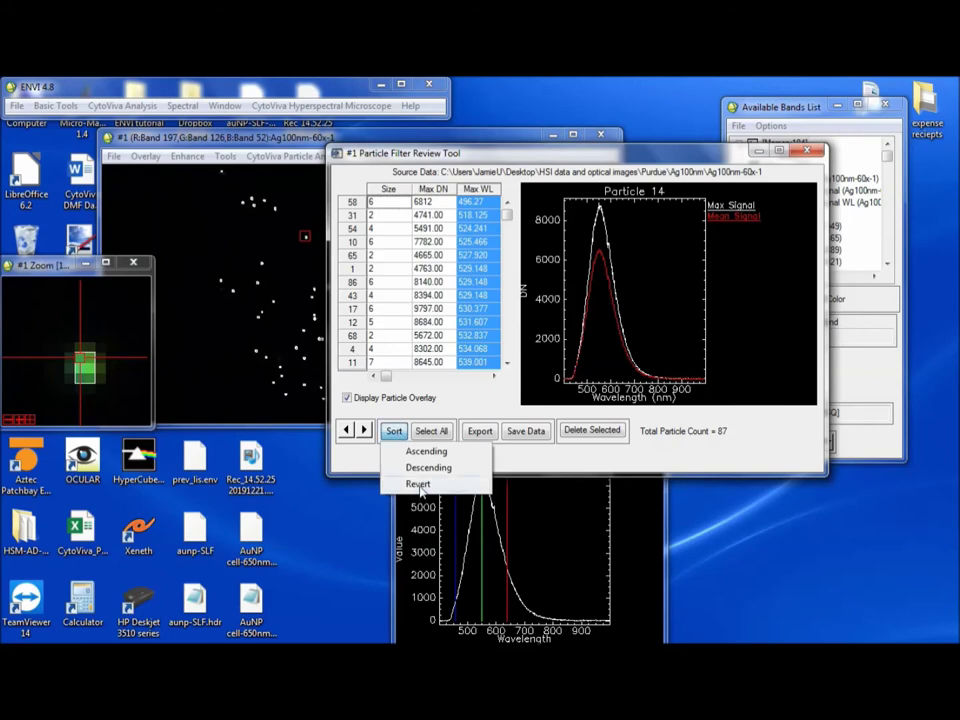
pyautogui.click(418, 485)
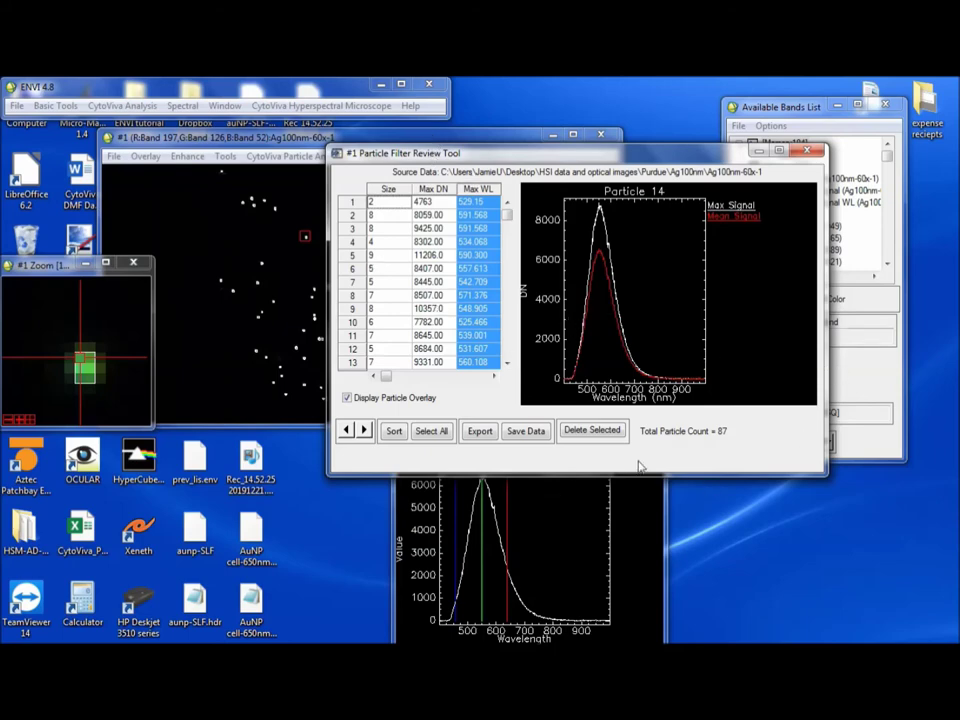
# - Save the particle data to ag-60c-particle_data1.dat
pyautogui.click(524, 432)
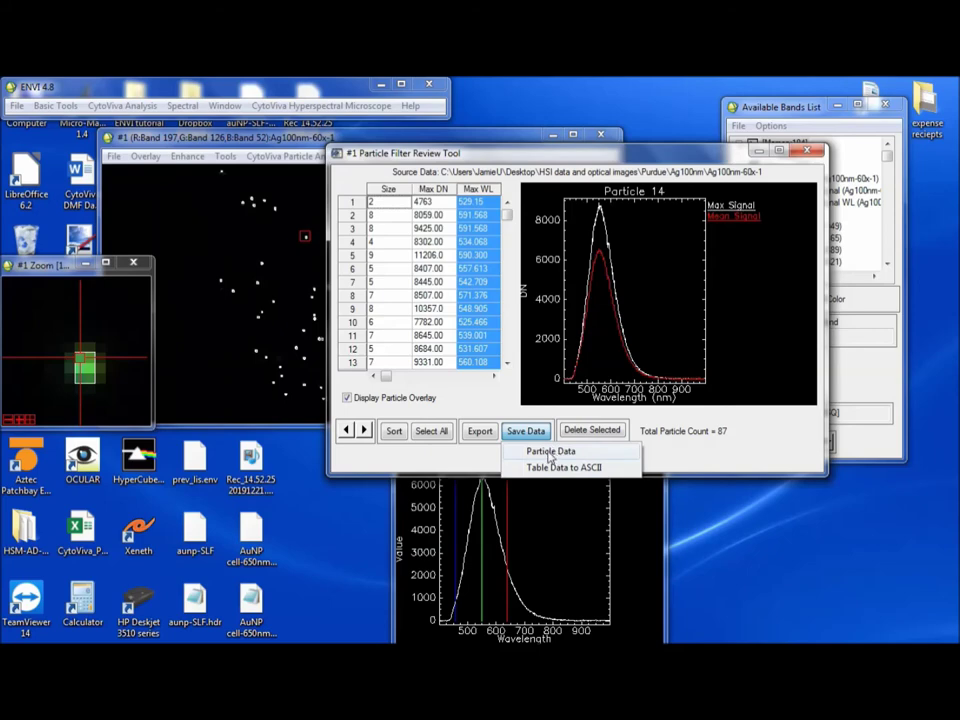
pyautogui.click(549, 455)
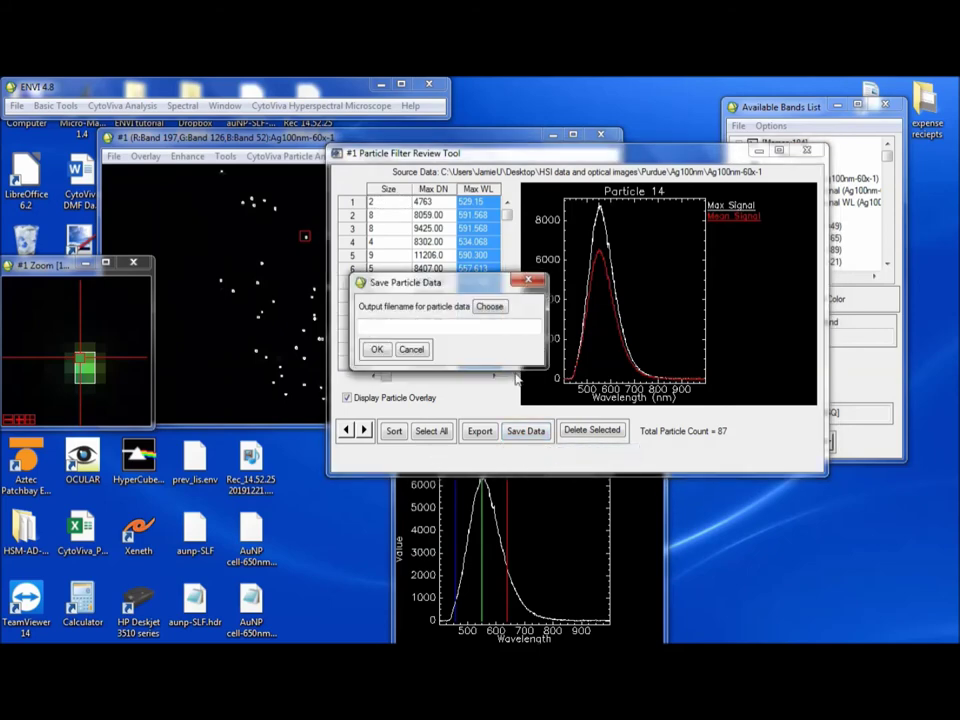
pyautogui.click(488, 308)
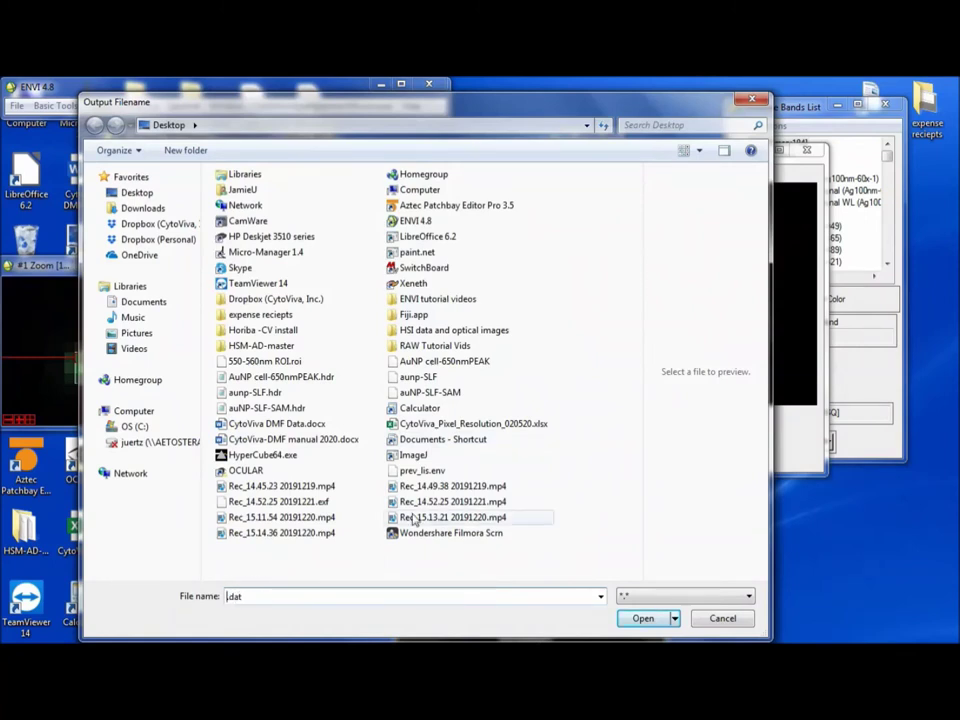
pyautogui.write('ag-60c-particle_data1')
pyautogui.press('Return')
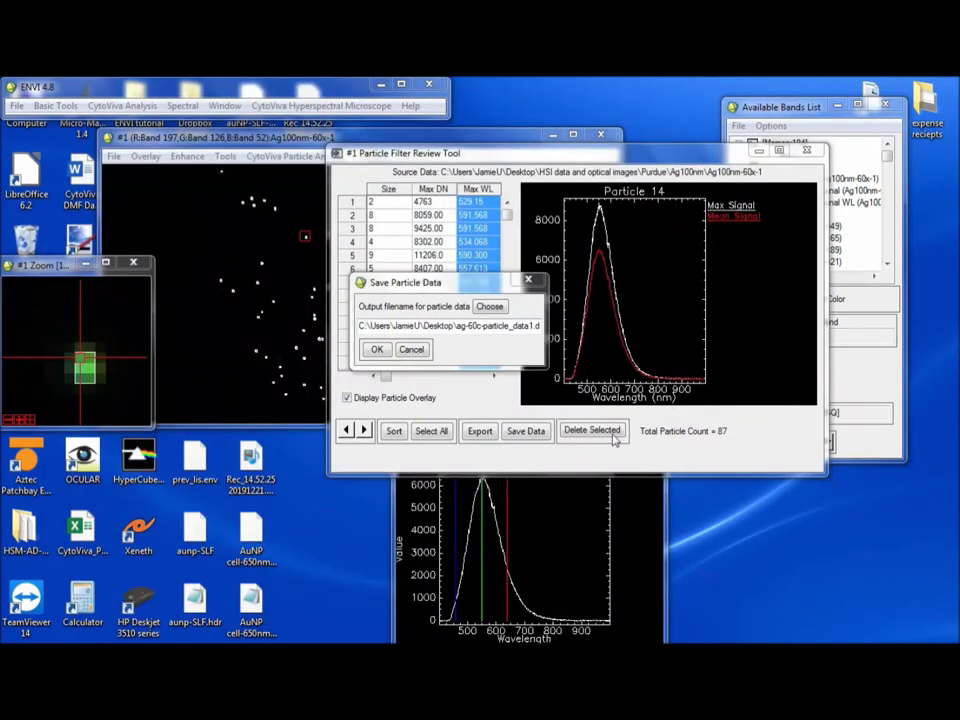
pyautogui.click(376, 348)
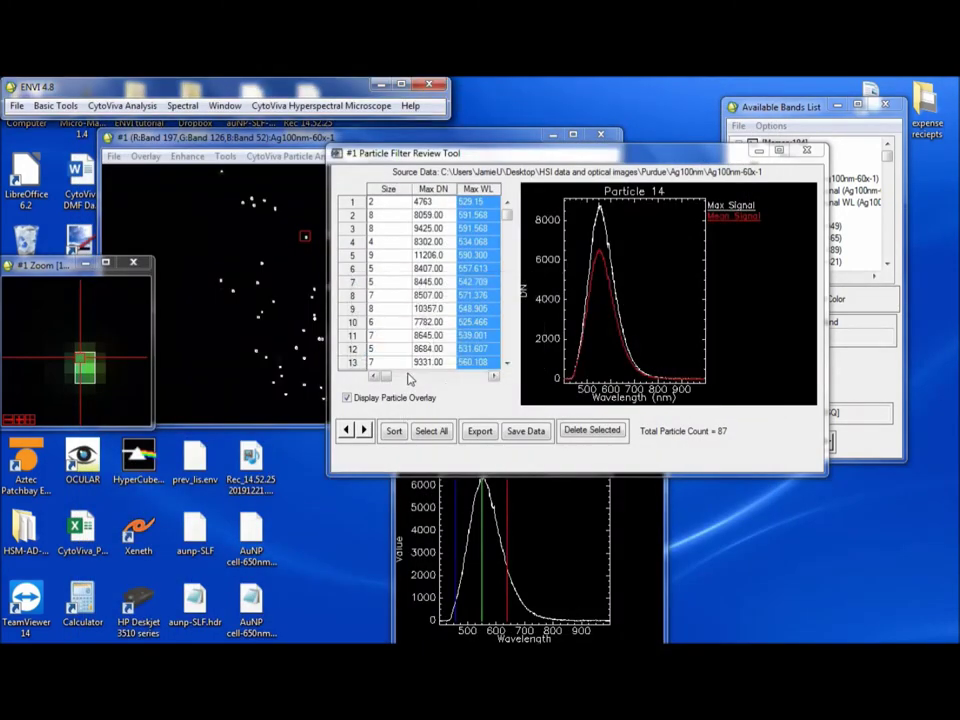
# - Close the Particle Filter Review Tool, declining to save again
pyautogui.click(806, 151)
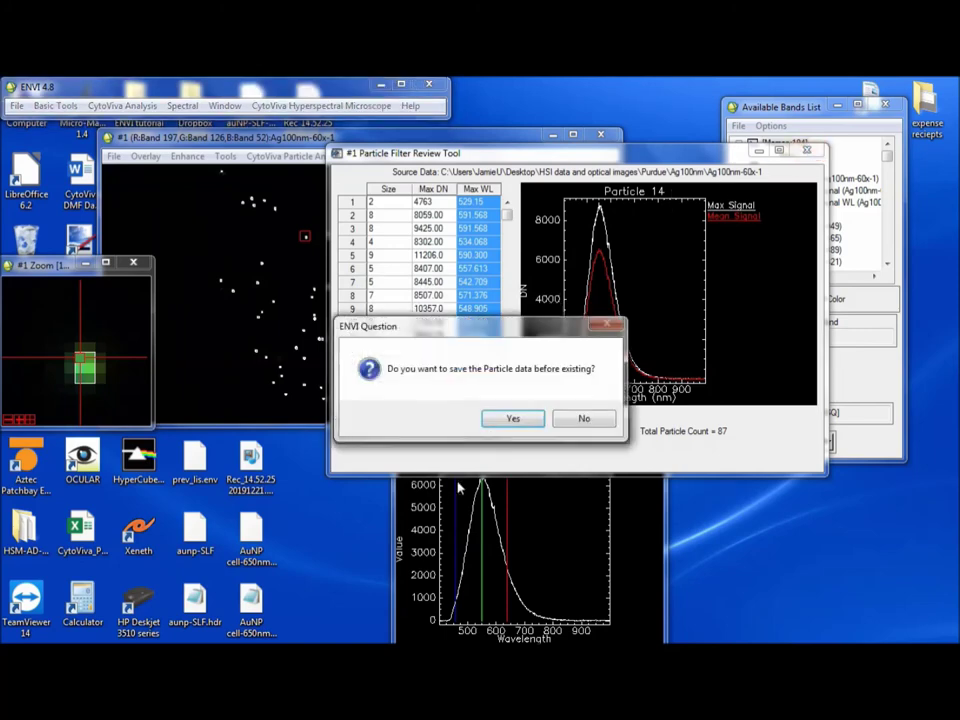
pyautogui.click(513, 419)
pyautogui.click(534, 281)
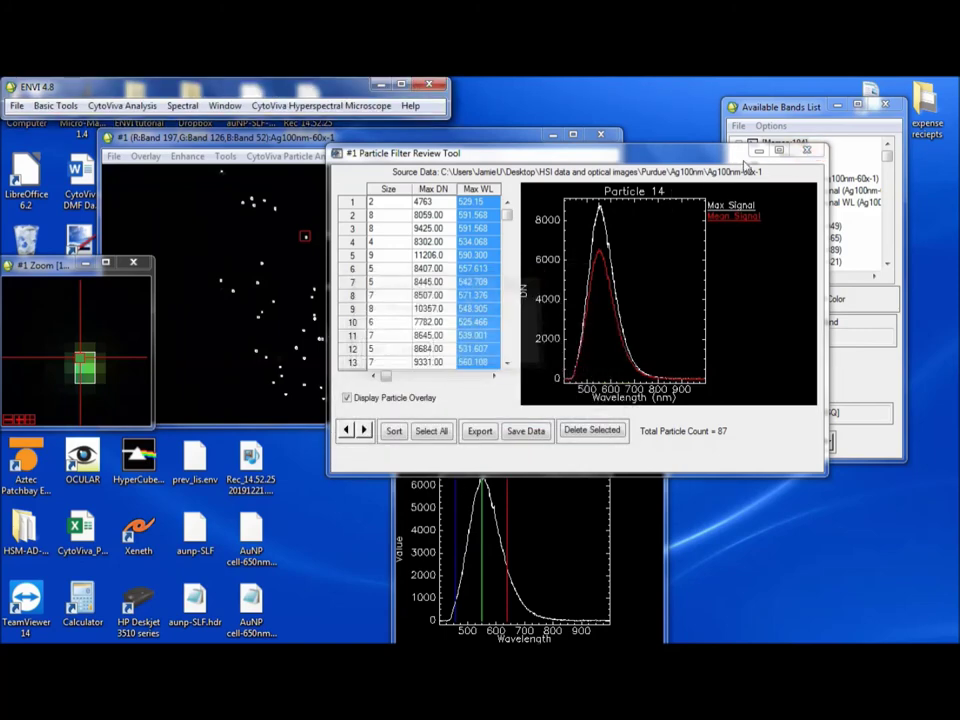
pyautogui.click(806, 151)
# - Close without resaving and rearrange the spectral profile and image windows
pyautogui.click(580, 419)
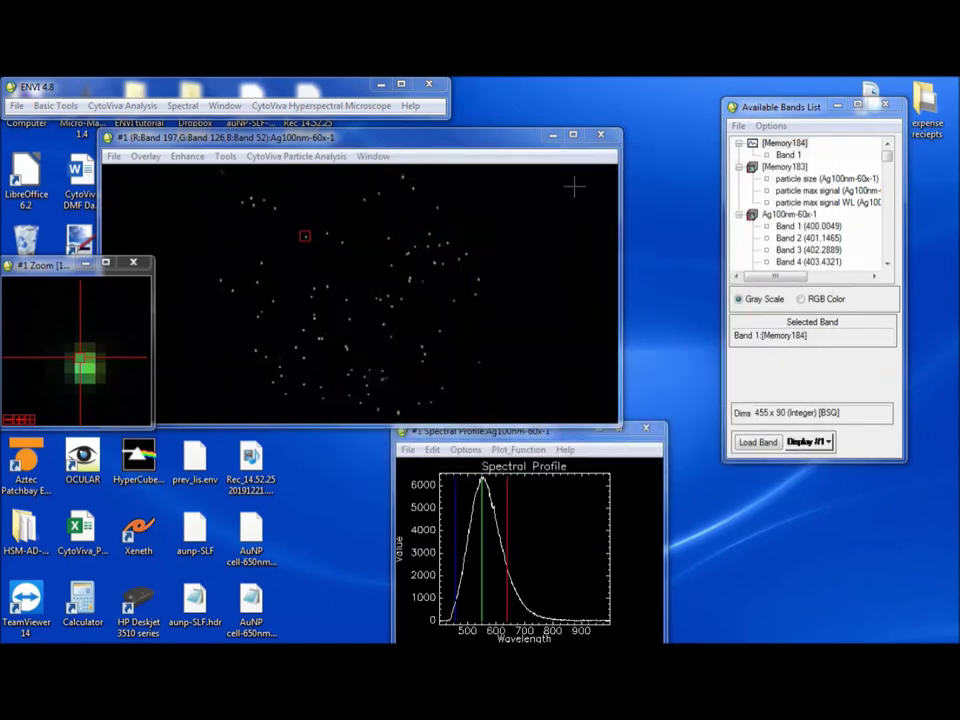
pyautogui.moveTo(558, 441); pyautogui.dragTo(580, 472)
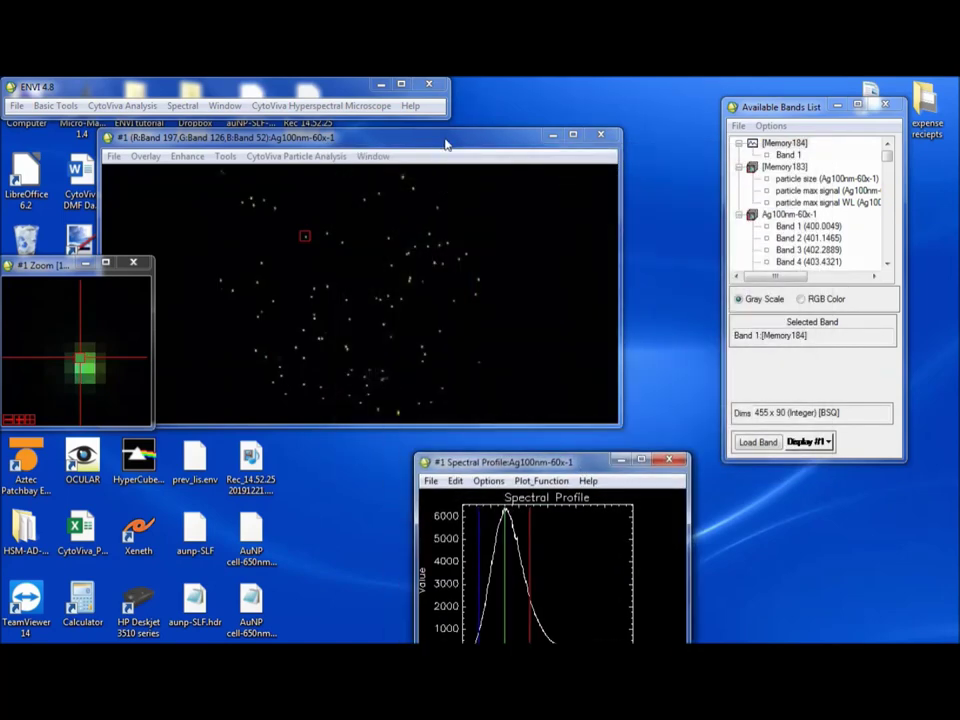
pyautogui.moveTo(451, 140); pyautogui.dragTo(533, 140)
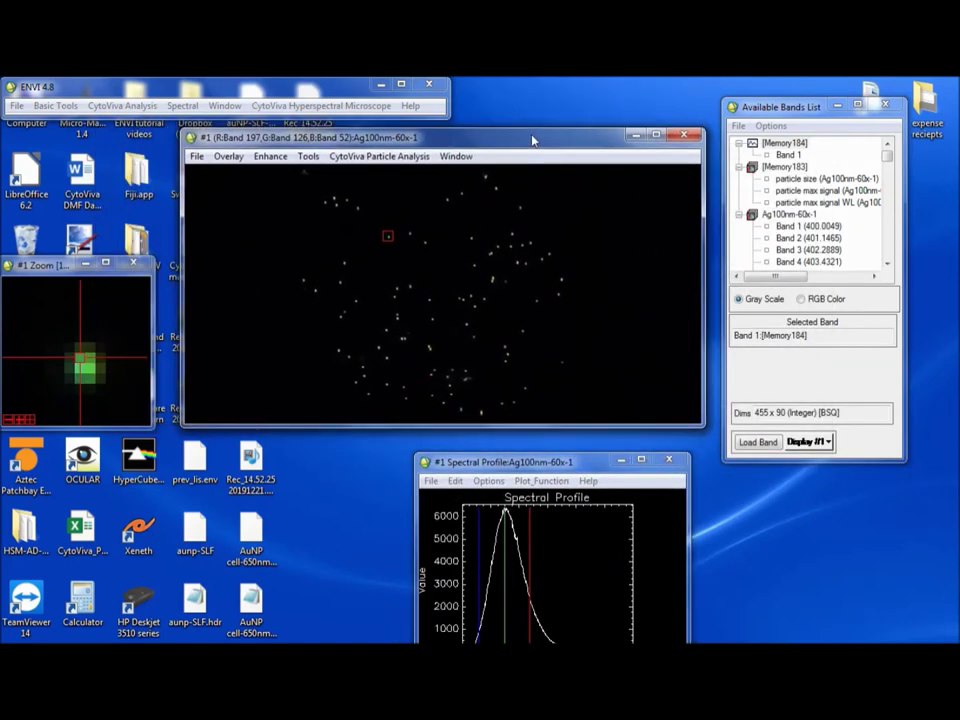
# - Restore previous particle filter results from ag-60c-particle_data1.dat on the Desktop
pyautogui.click(370, 160)
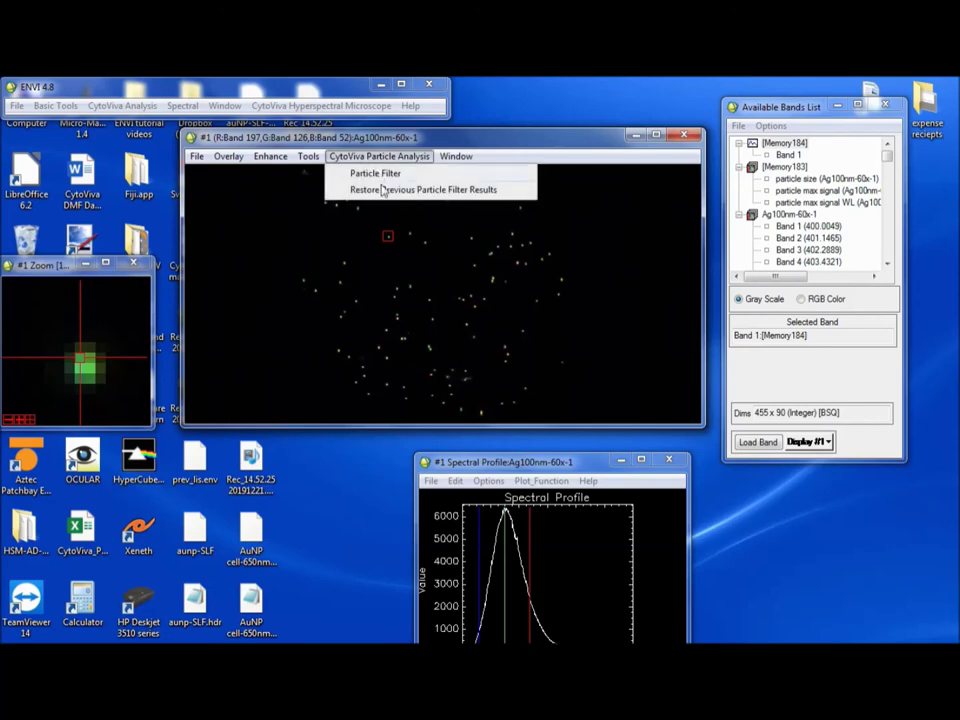
pyautogui.click(384, 190)
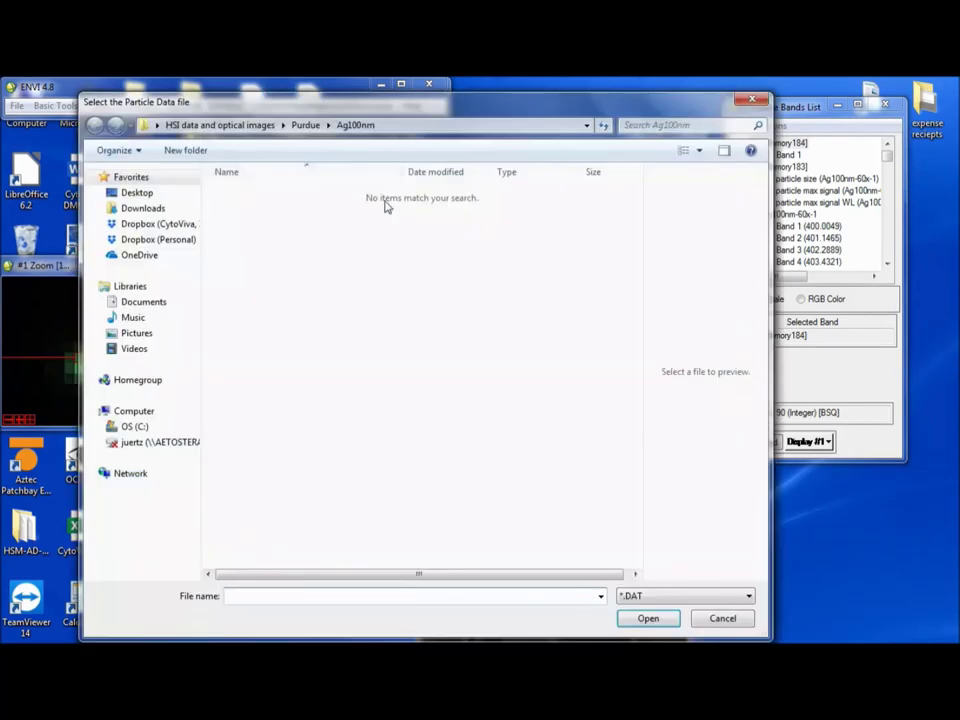
pyautogui.click(135, 192)
pyautogui.click(445, 268)
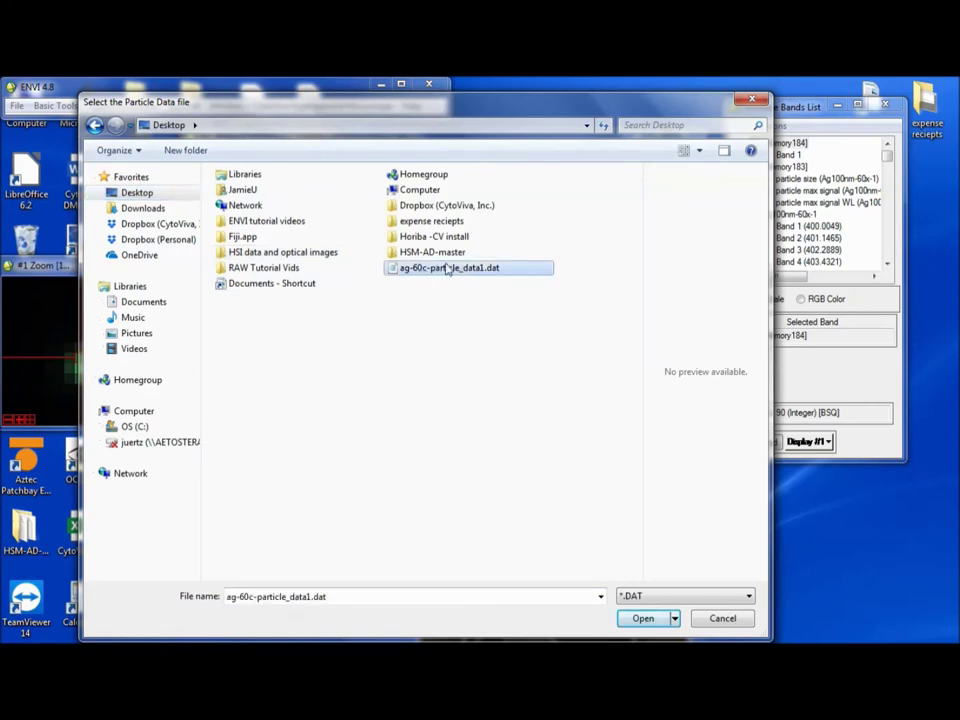
pyautogui.click(643, 618)
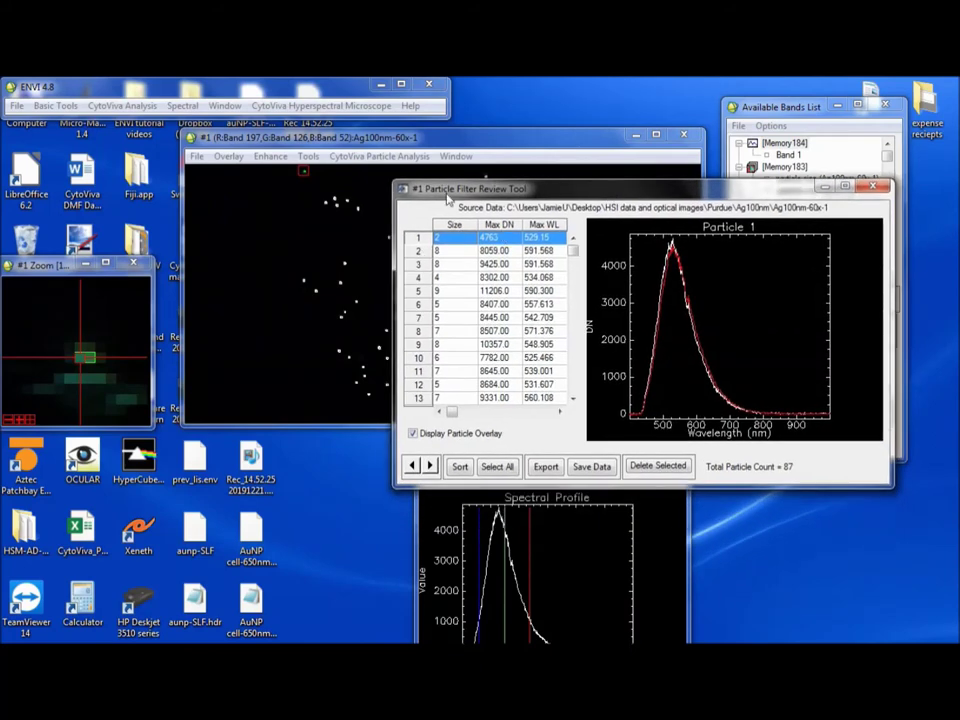
pyautogui.moveTo(518, 192); pyautogui.dragTo(437, 259)
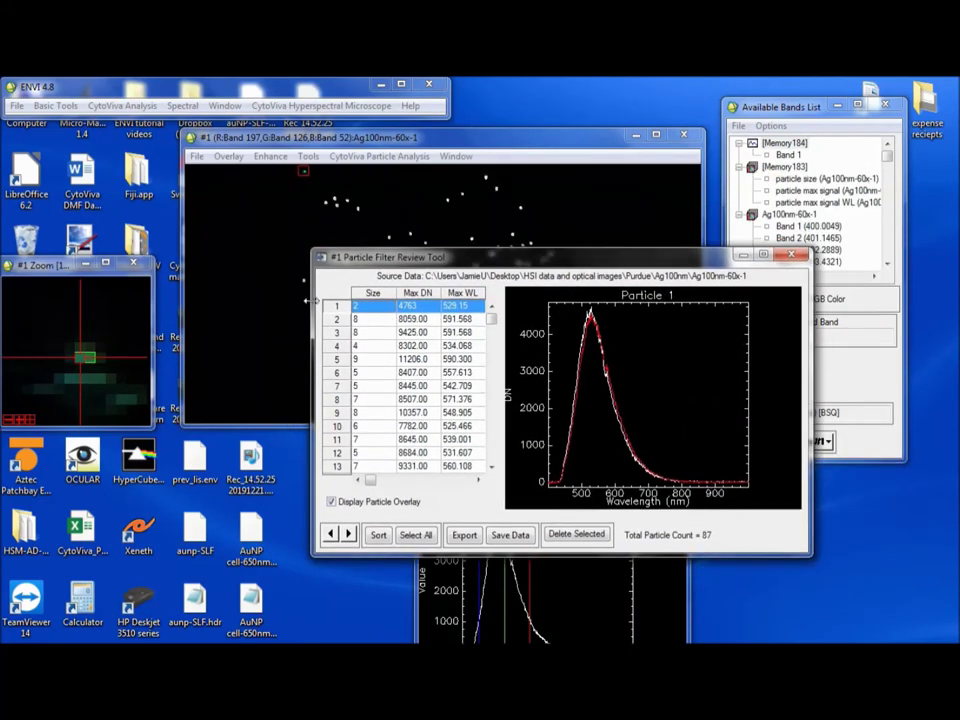
pyautogui.moveTo(399, 259); pyautogui.dragTo(393, 233)
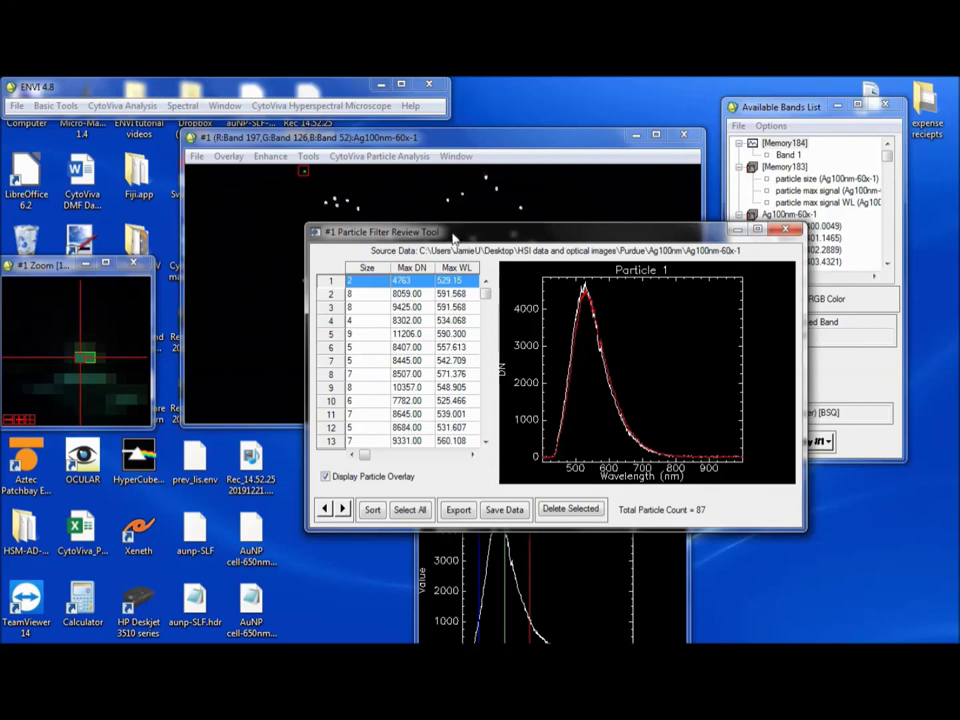
pyautogui.scroll(-20, 488, 351)
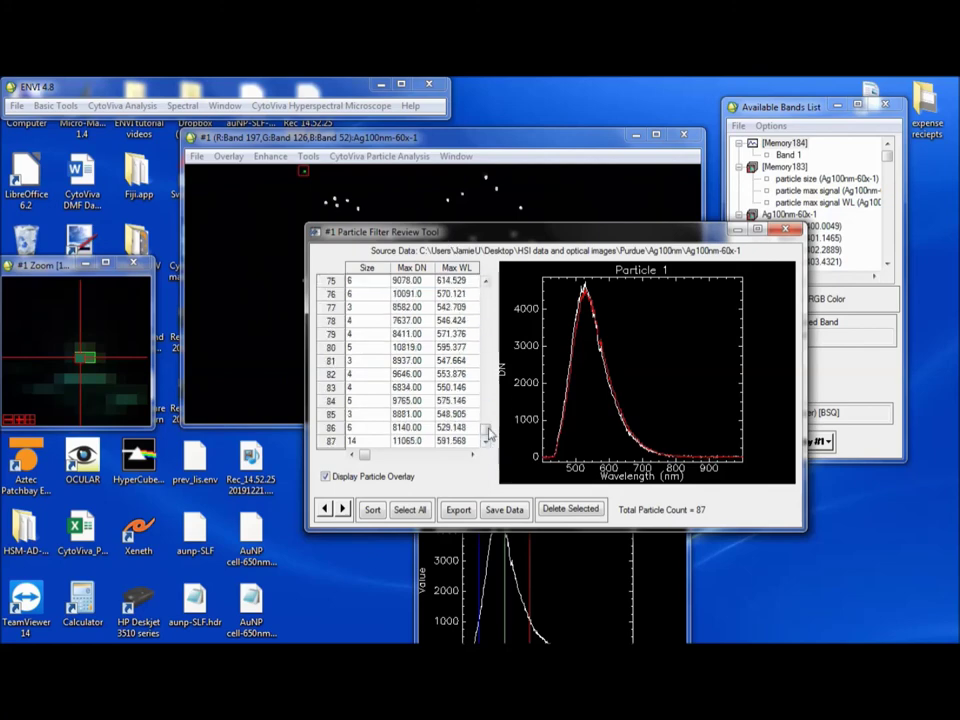
pyautogui.click(365, 440)
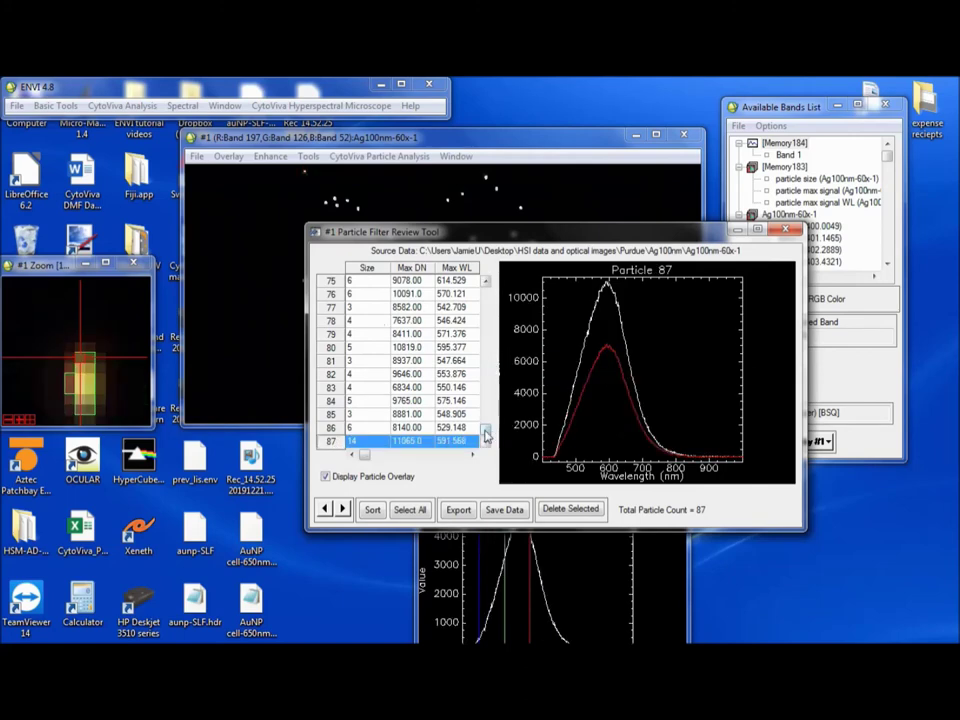
pyautogui.moveTo(486, 432); pyautogui.dragTo(486, 284)
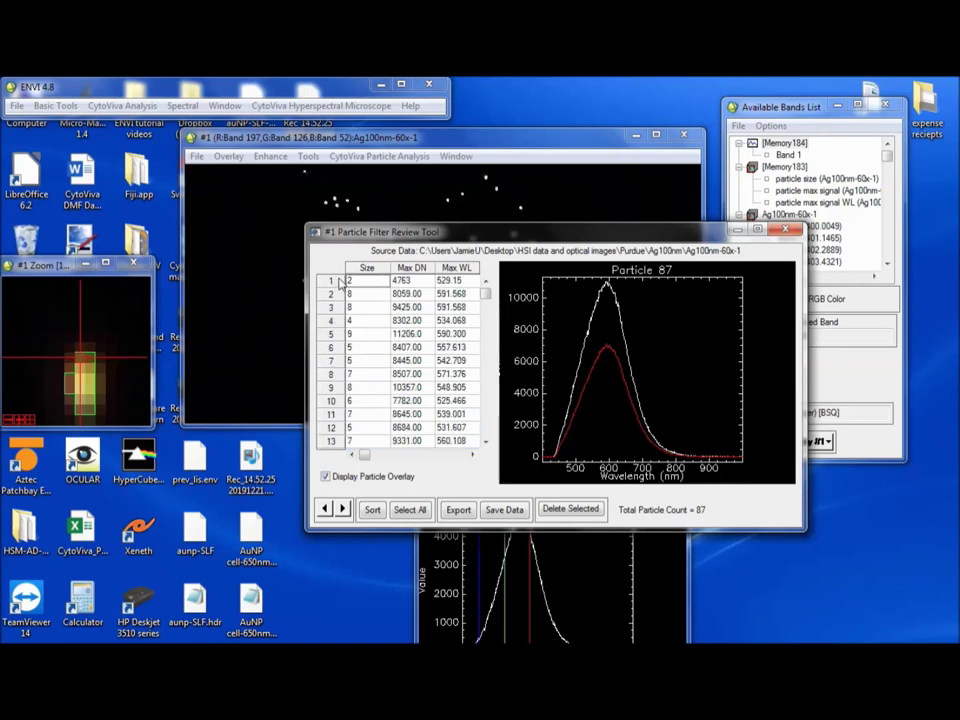
pyautogui.moveTo(346, 281); pyautogui.dragTo(338, 333)
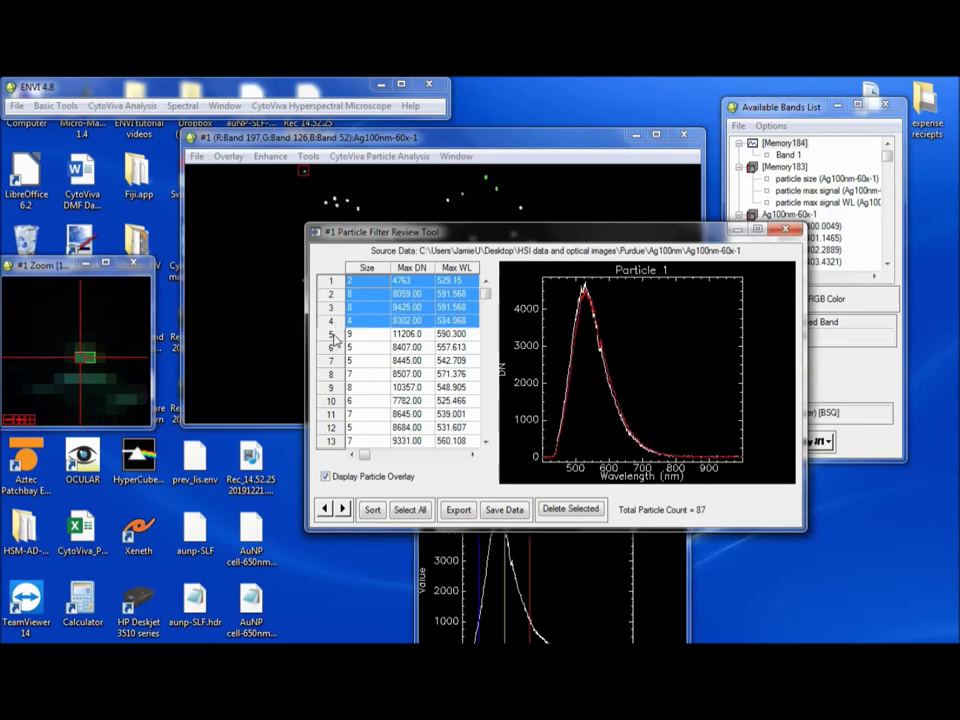
# - Sort the particles by Size, smallest first
pyautogui.click(367, 268)
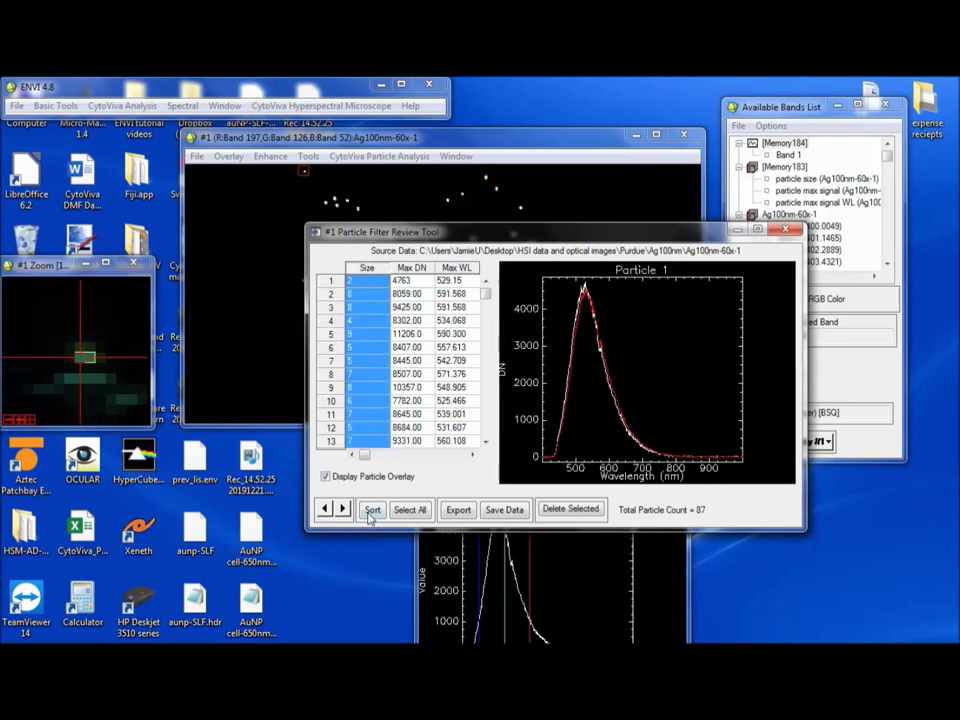
pyautogui.click(372, 510)
pyautogui.click(383, 531)
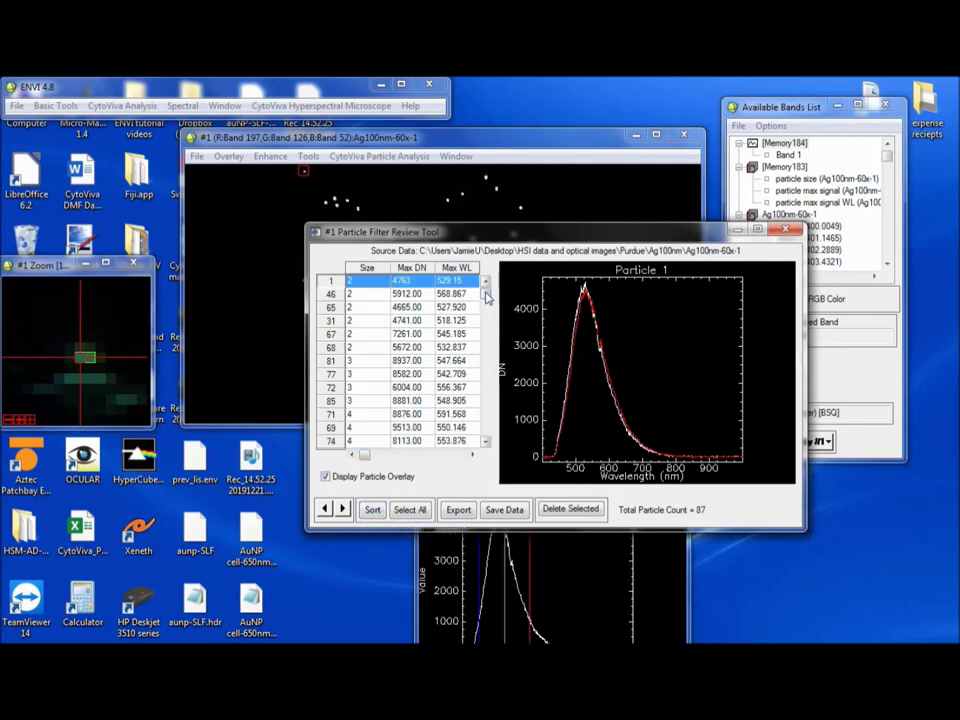
# - Select every particle up to size 9 and delete them, leaving particles 21, 87, 57, 28
pyautogui.moveTo(487, 297); pyautogui.dragTo(502, 403)
pyautogui.scroll(-7, 495, 403)
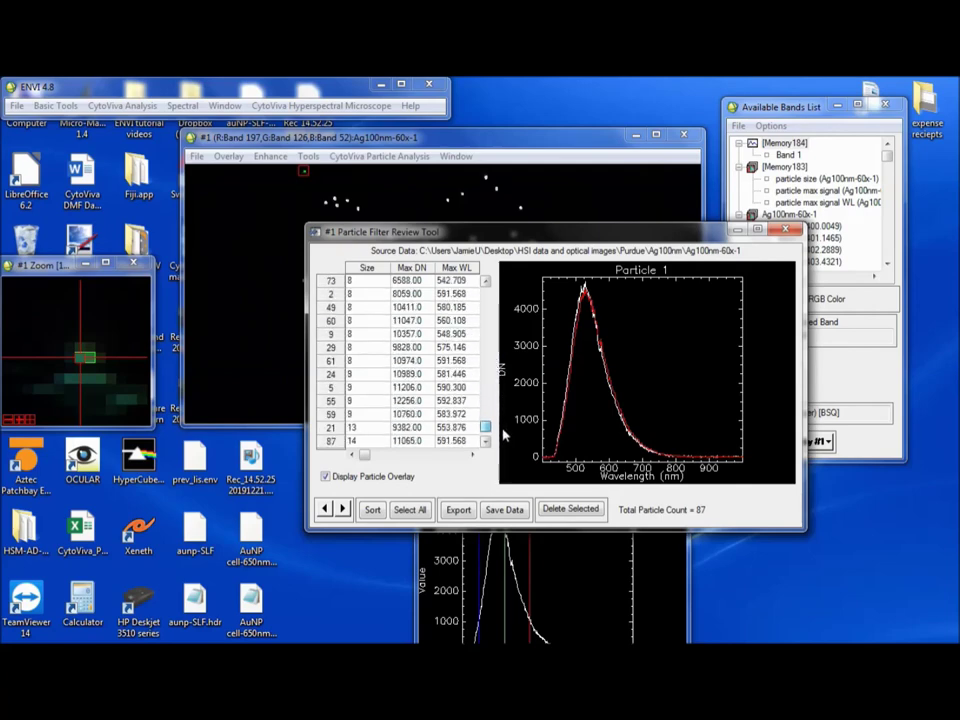
pyautogui.keyDown('shift'); pyautogui.click(405, 387); pyautogui.keyUp('shift')
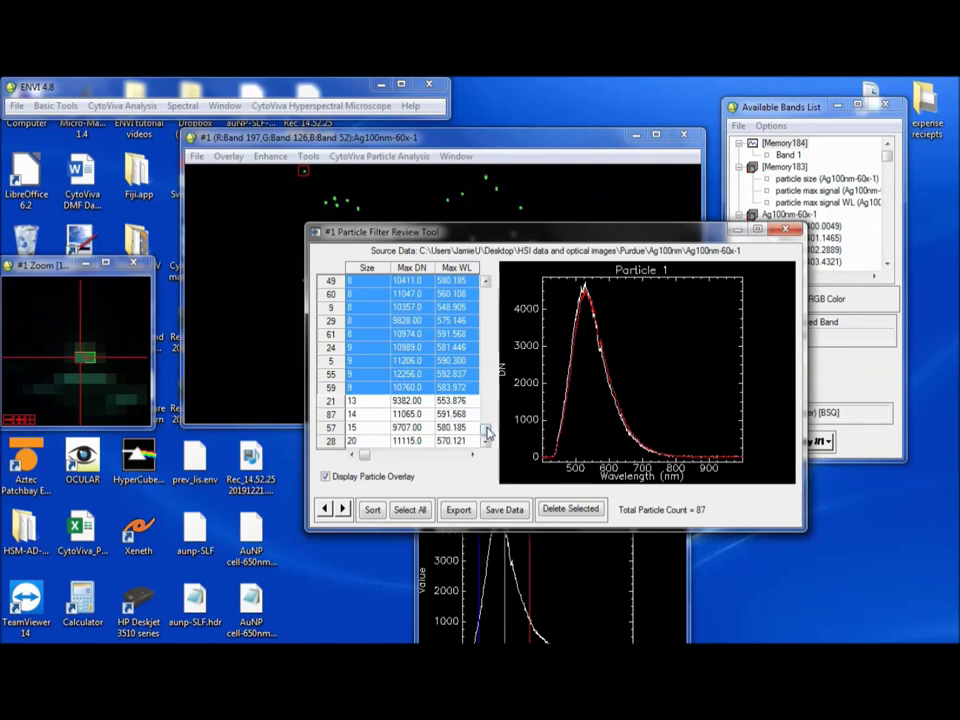
pyautogui.moveTo(487, 432)
pyautogui.mouseDown()
pyautogui.moveTo(486, 285)
pyautogui.moveTo(482, 428)
pyautogui.mouseUp()
pyautogui.click(565, 509)
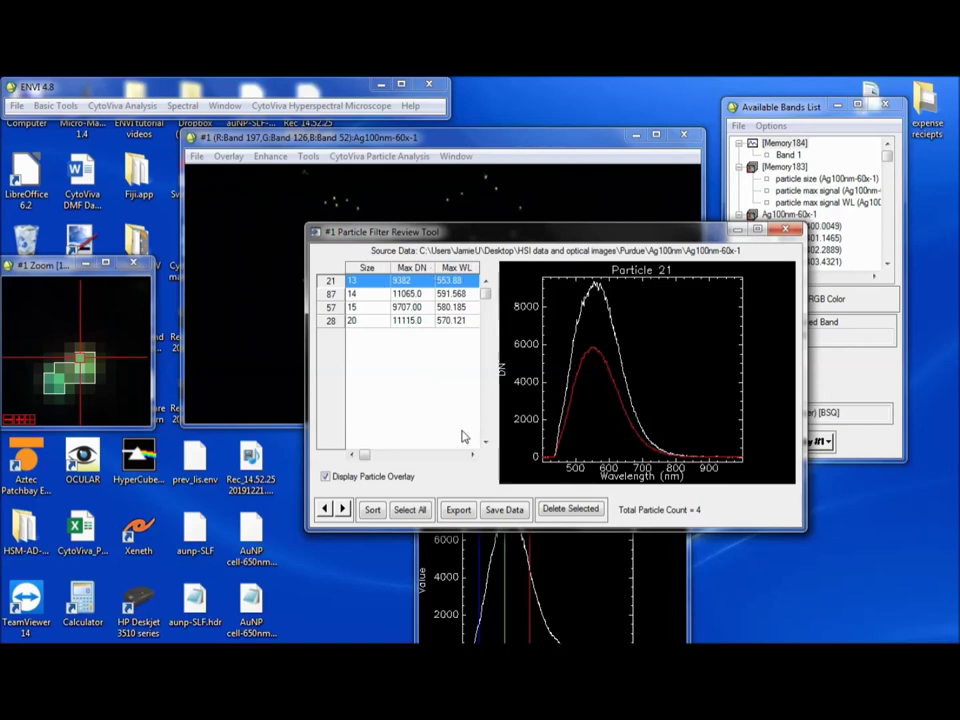
pyautogui.moveTo(599, 231); pyautogui.dragTo(542, 218)
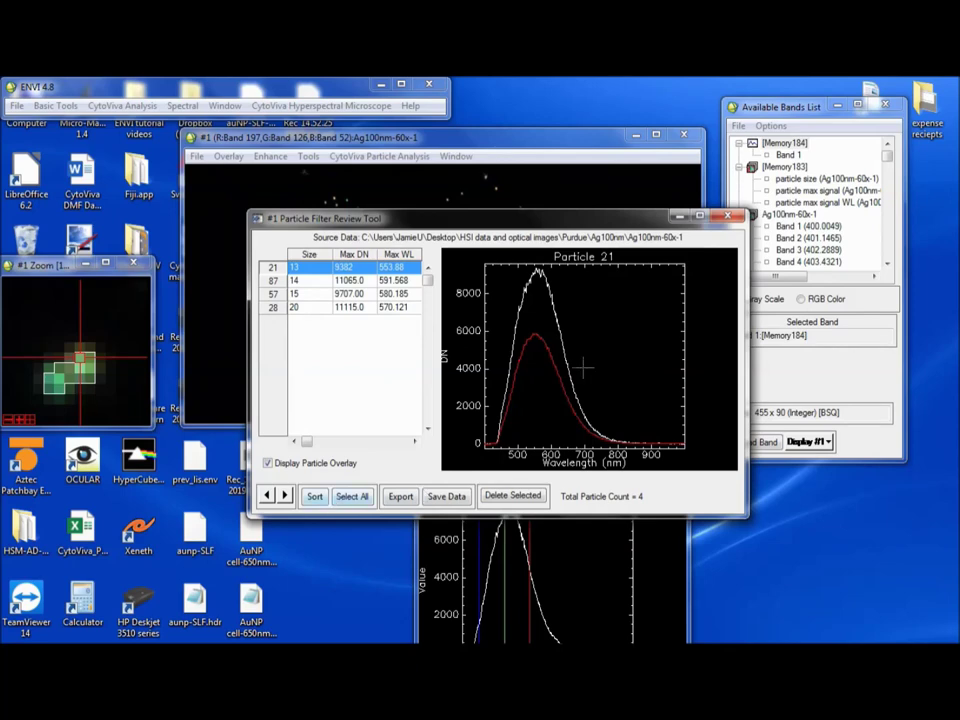
# - Save the particle data by renaming the existing ag-60c-particle_data1.dat to ag-60c-particle_data2.dat
pyautogui.click(457, 497)
pyautogui.click(465, 517)
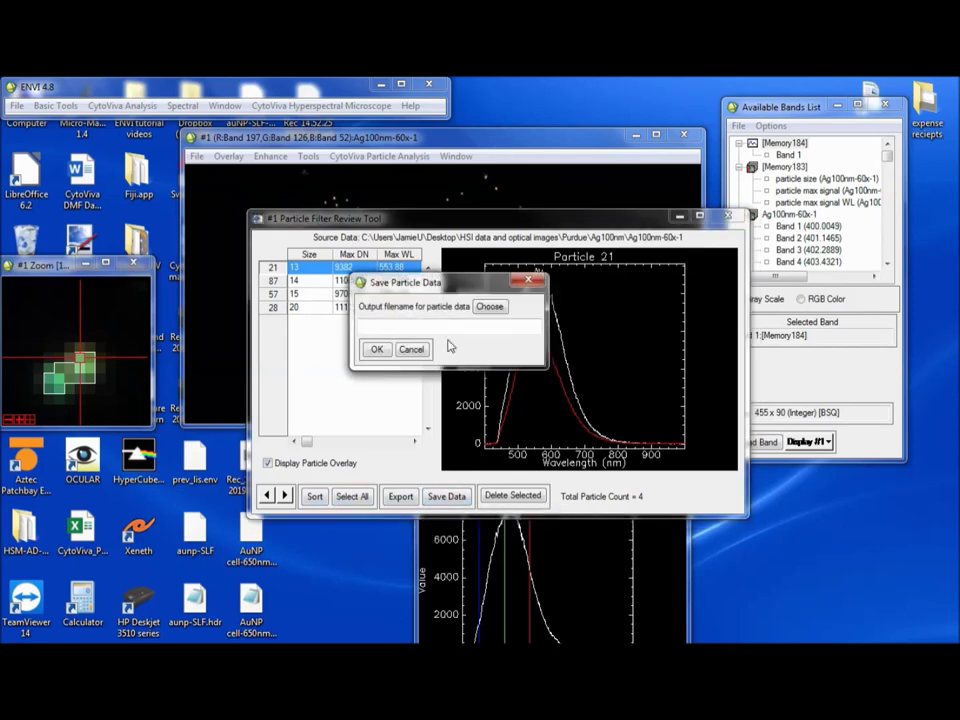
pyautogui.click(489, 306)
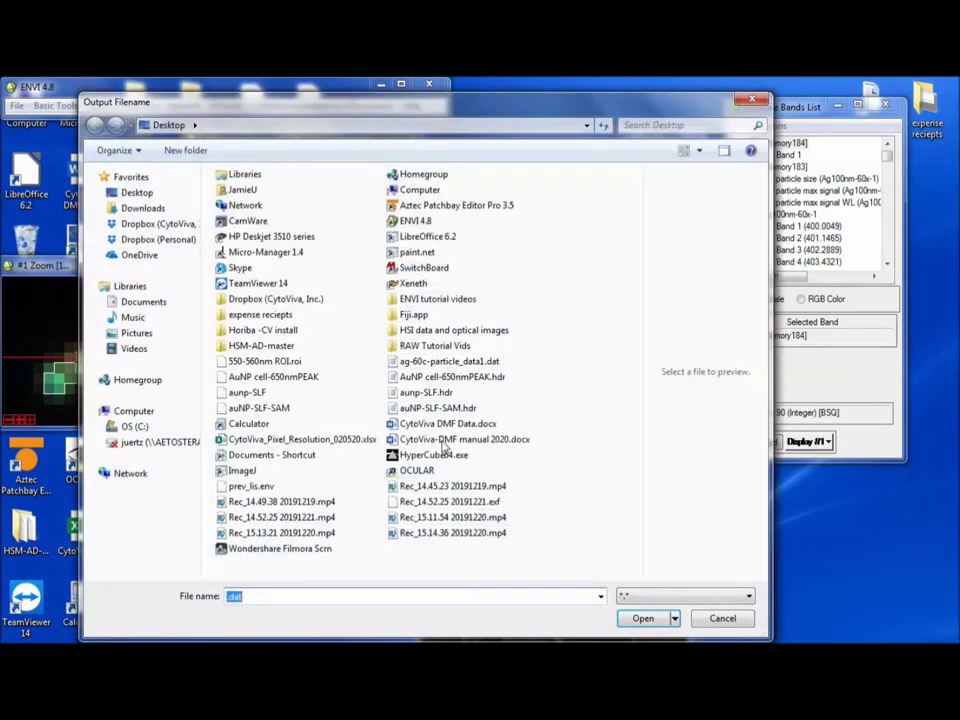
pyautogui.click(450, 363)
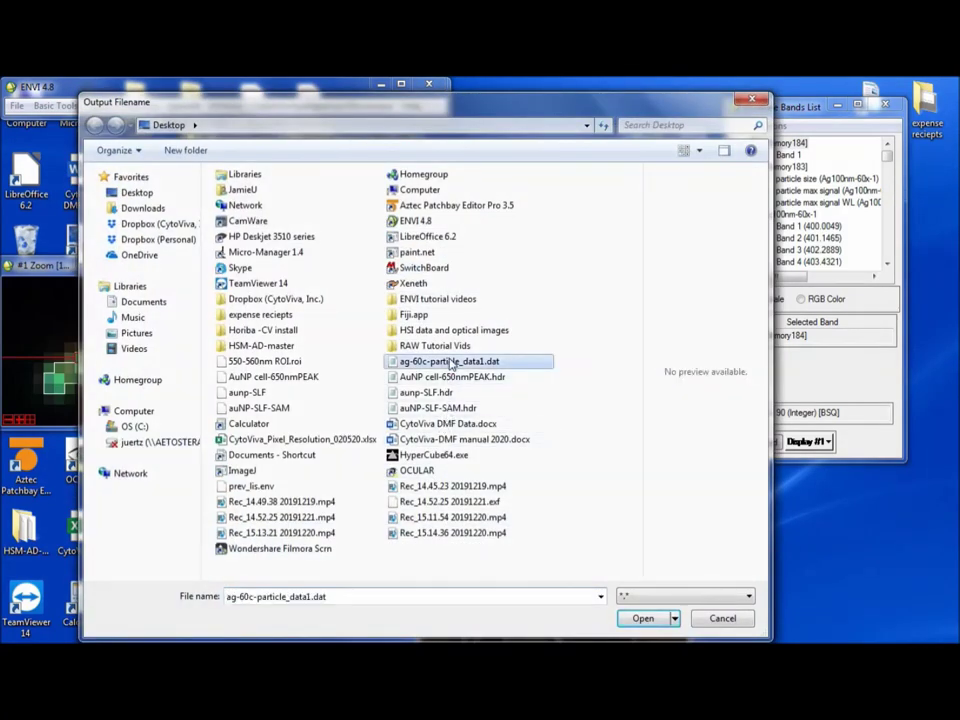
pyautogui.click(316, 596)
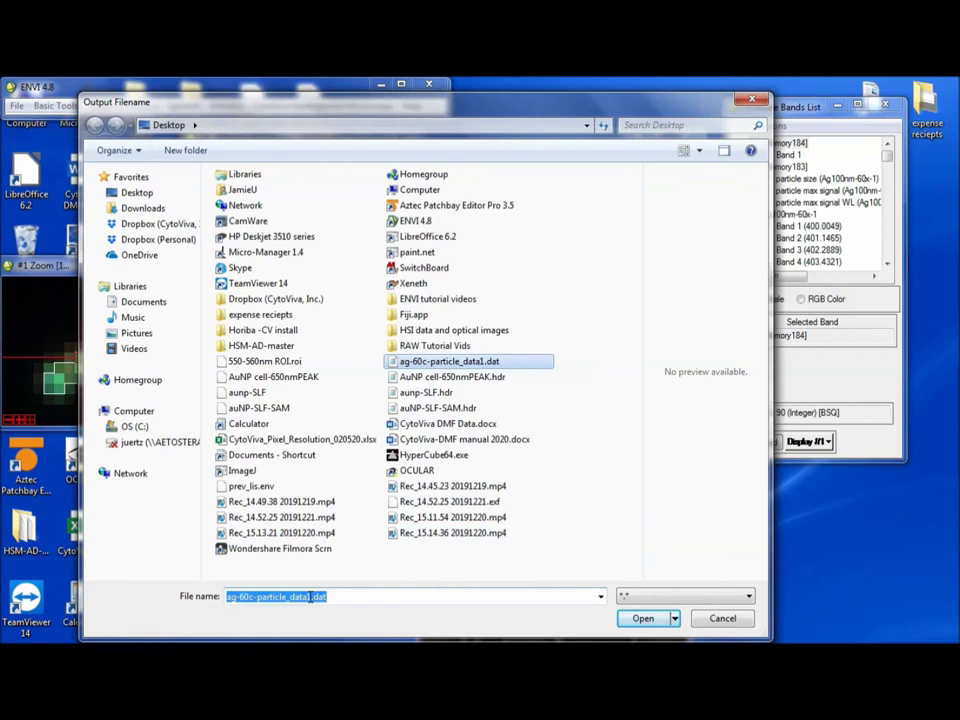
pyautogui.doubleClick(320, 596)
pyautogui.click(323, 596)
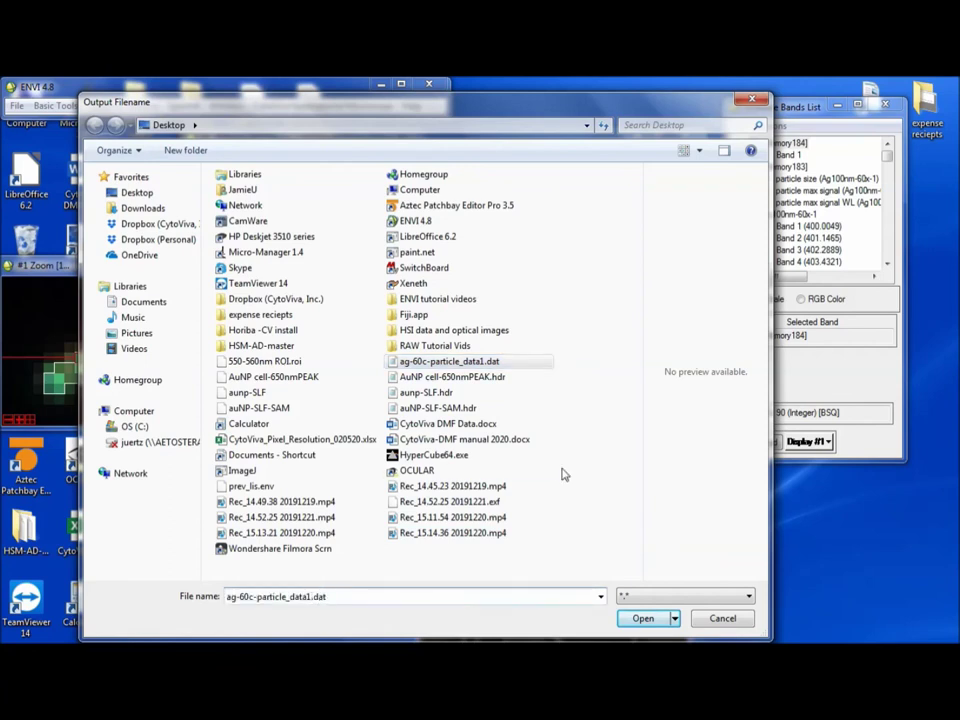
pyautogui.press('BackSpace')
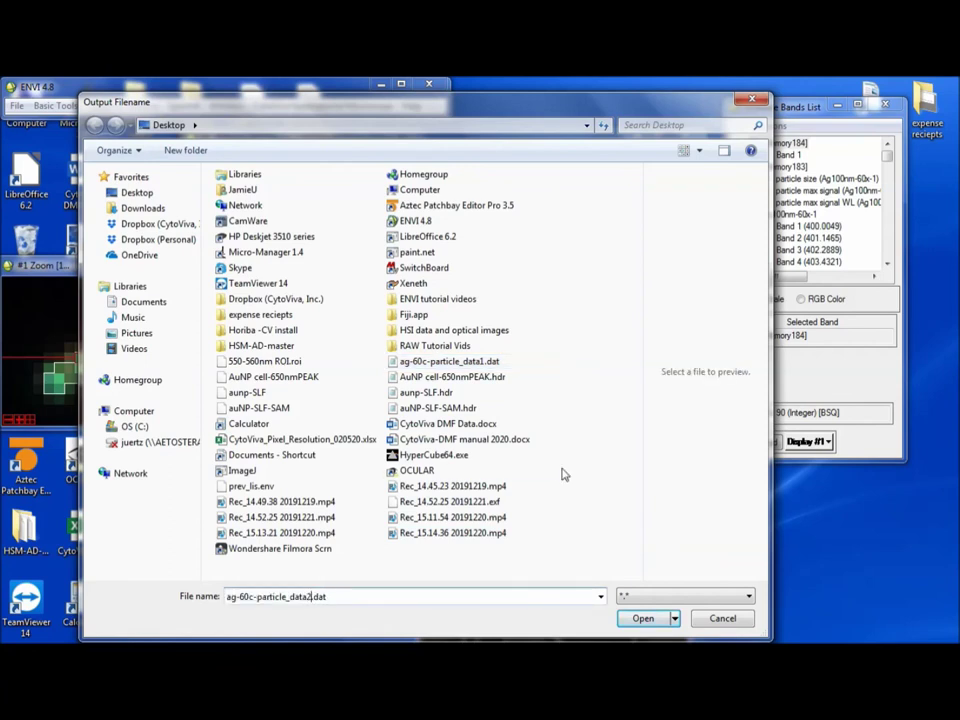
pyautogui.write('2')
pyautogui.press('Return')
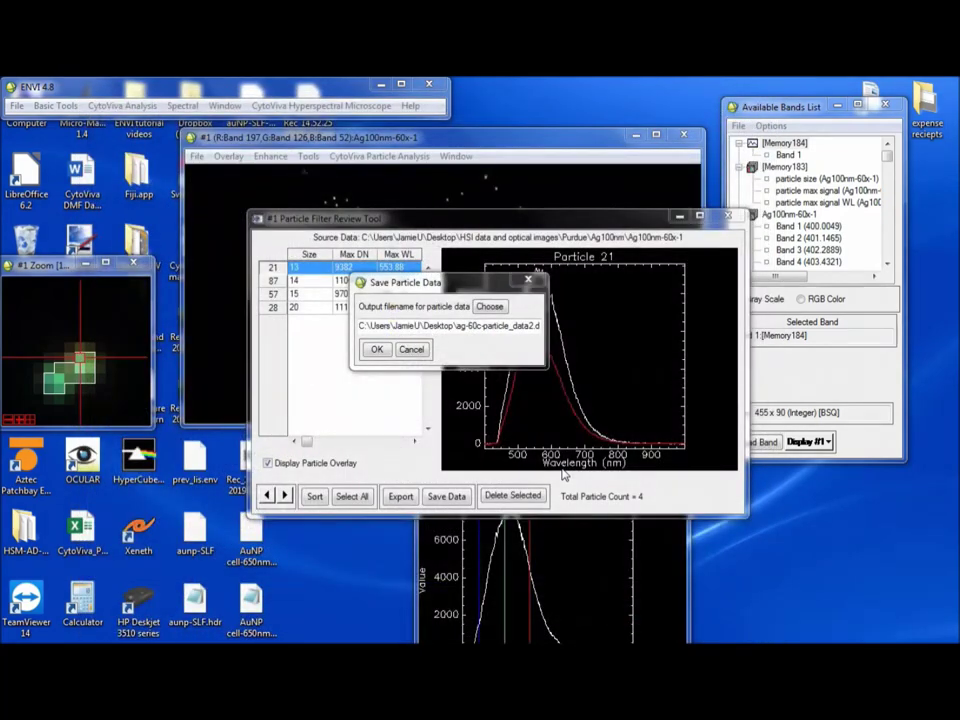
pyautogui.click(377, 350)
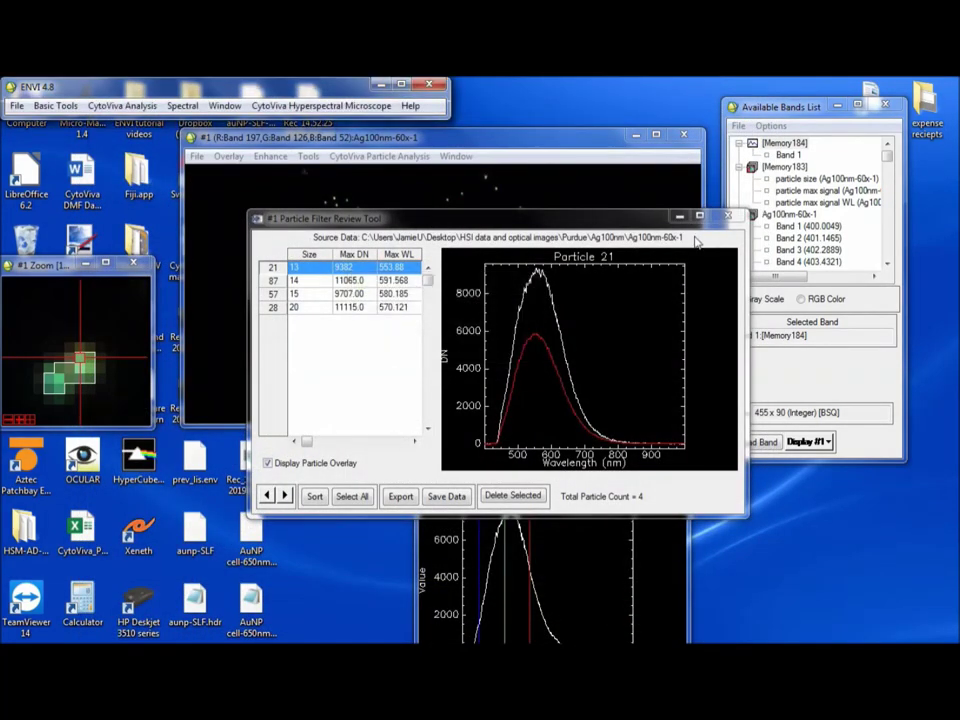
# - Close the Particle Filter Review Tool, answering No to saving the particle data again
pyautogui.click(727, 215)
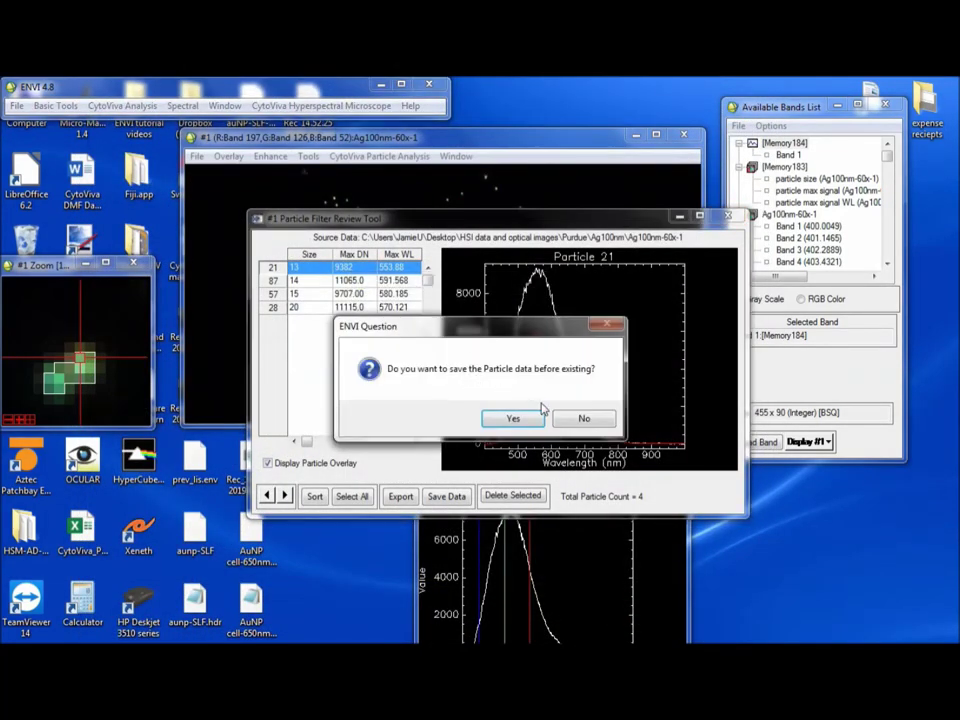
pyautogui.click(582, 422)
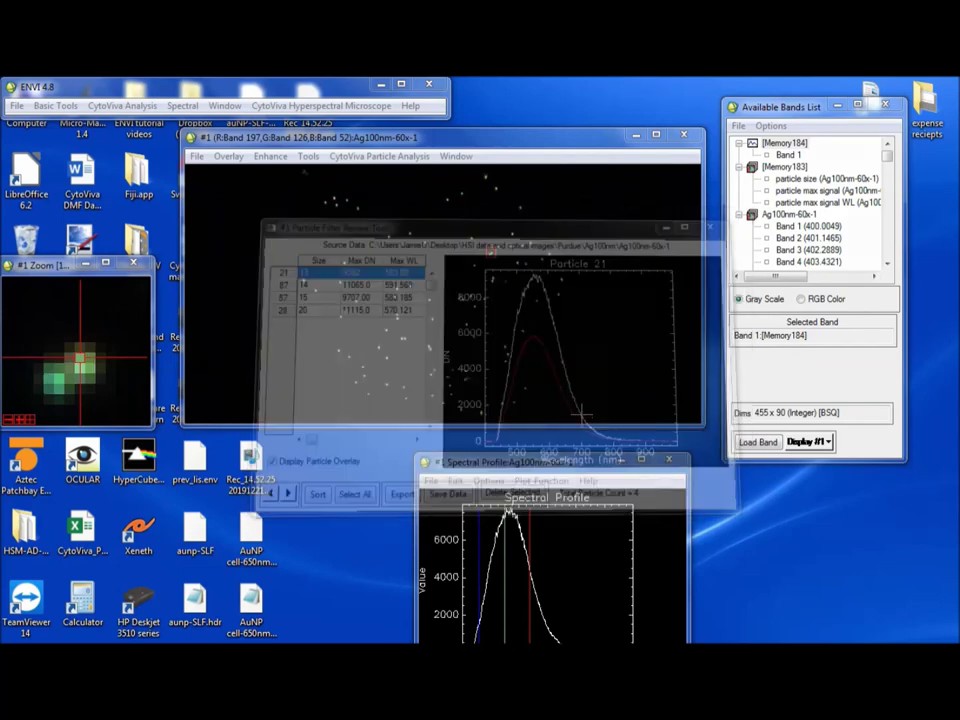